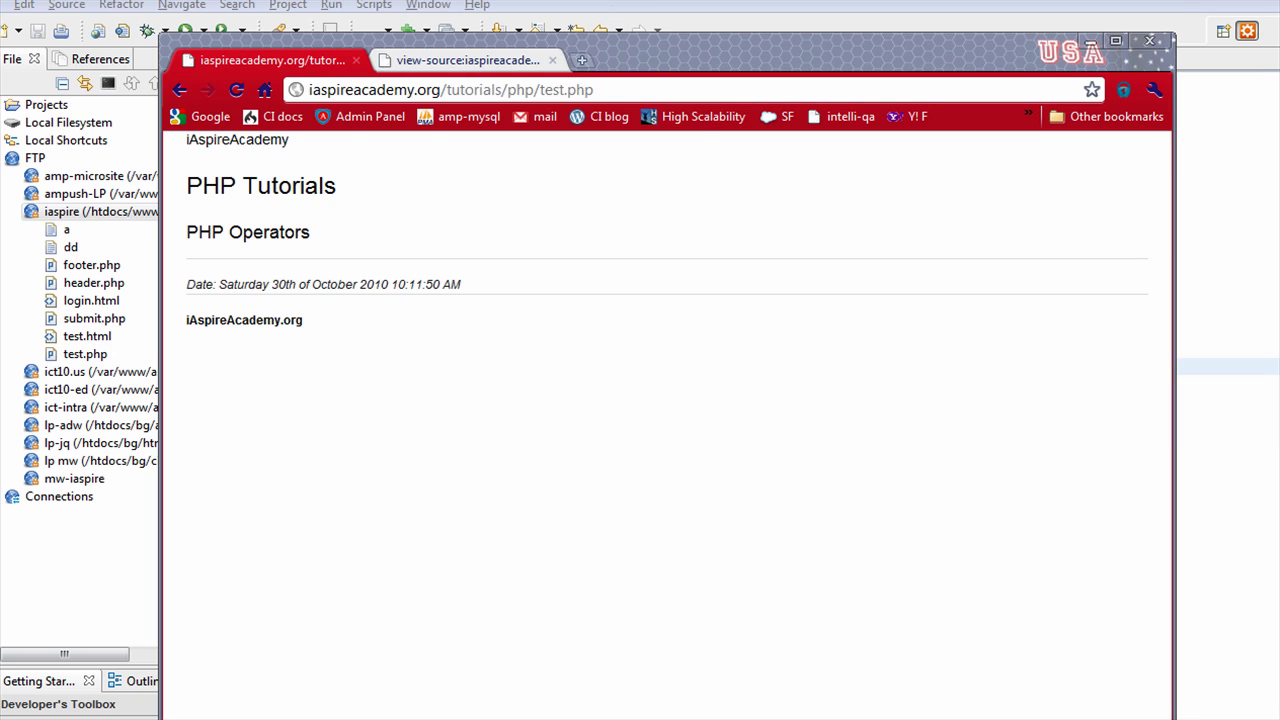
- Switch from the test.php page in Chrome back to the Aptana editor
{"action": "key", "text": "alt+Tab"}
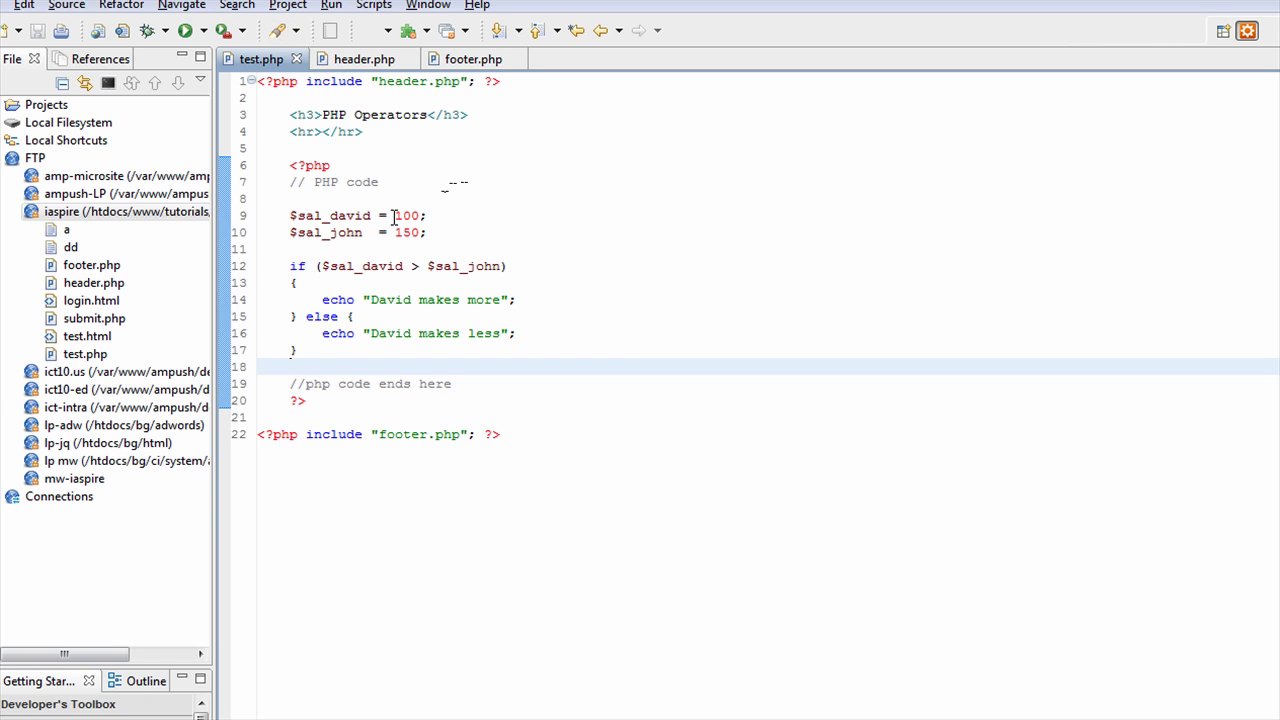
{"action": "left_click_drag", "start_coordinate": [290, 215], "coordinate": [490, 217]}
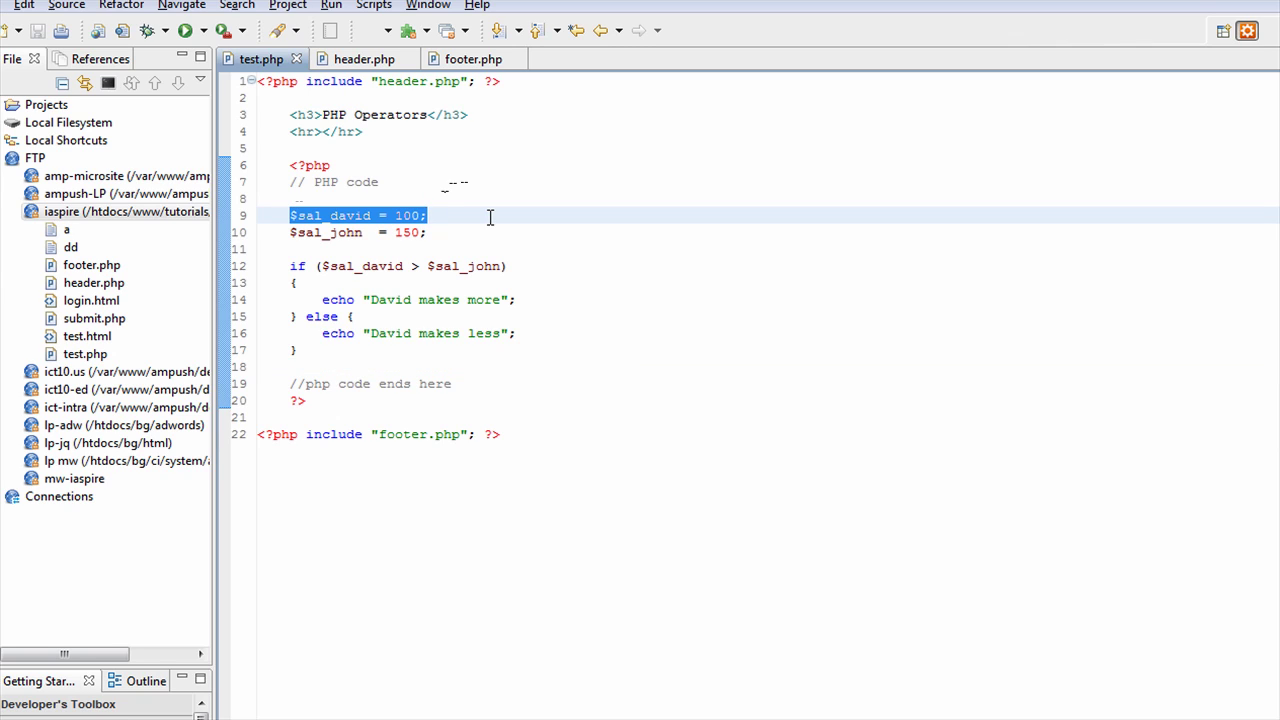
{"action": "left_click", "coordinate": [350, 232]}
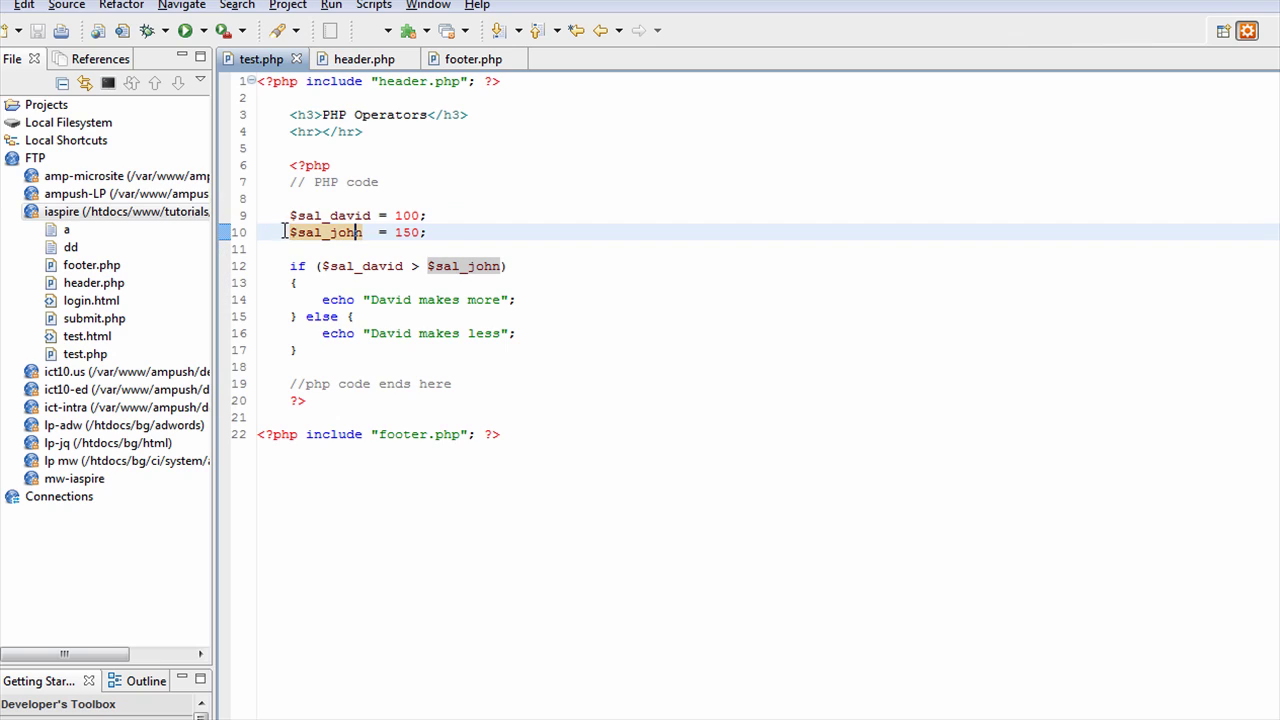
{"action": "left_click", "coordinate": [394, 232]}
{"action": "left_click_drag", "start_coordinate": [290, 266], "coordinate": [535, 266]}
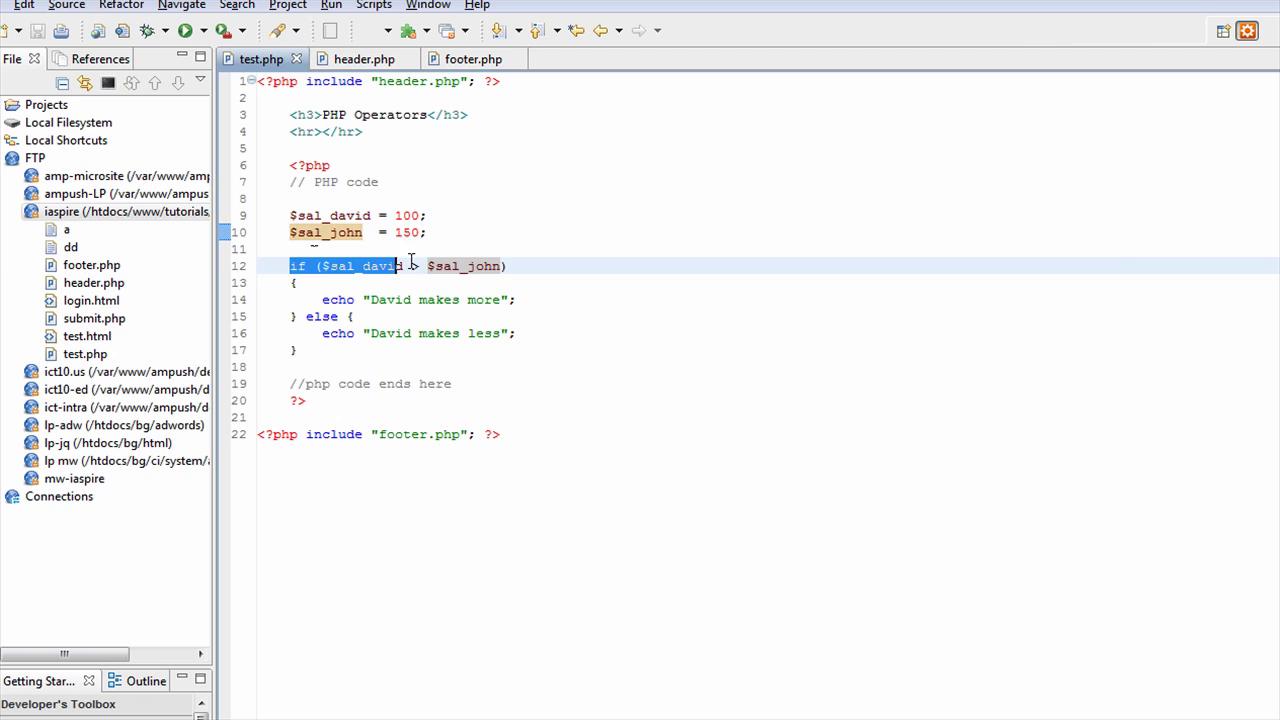
{"action": "left_click", "coordinate": [458, 266]}
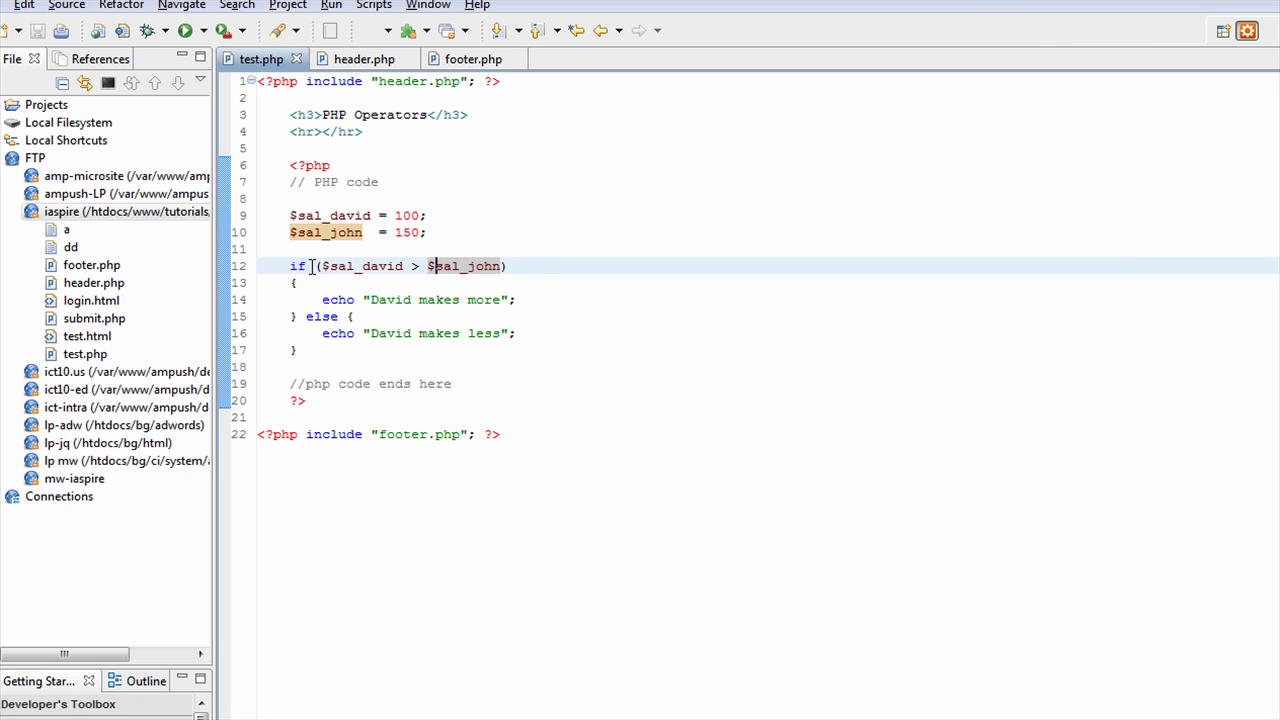
{"action": "left_click_drag", "start_coordinate": [283, 266], "coordinate": [322, 266]}
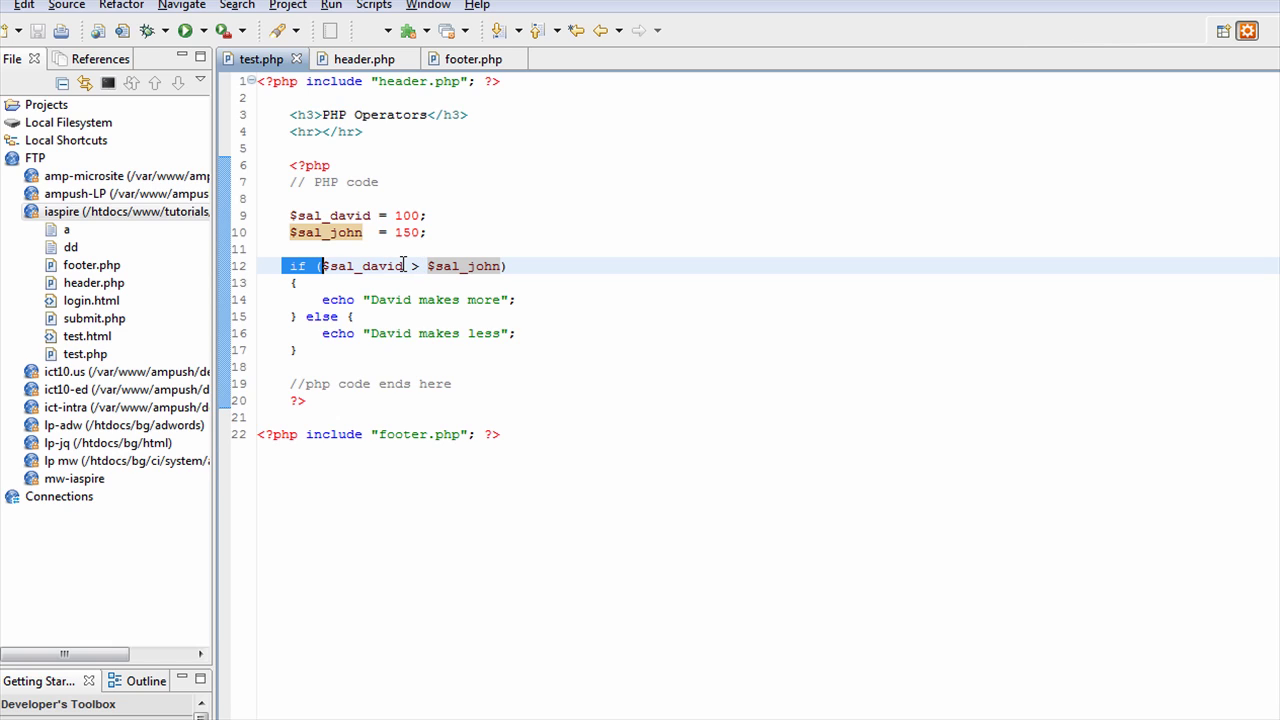
{"action": "left_click_drag", "start_coordinate": [328, 265], "coordinate": [509, 265]}
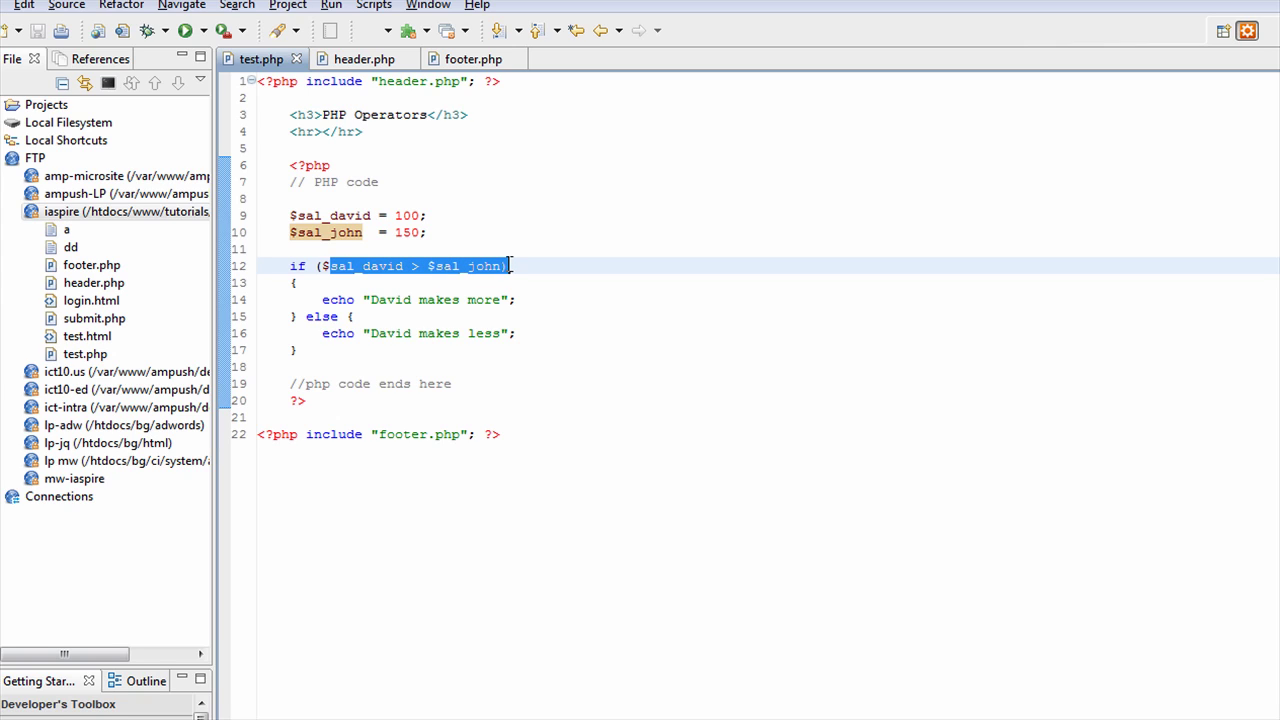
{"action": "left_click", "coordinate": [385, 266]}
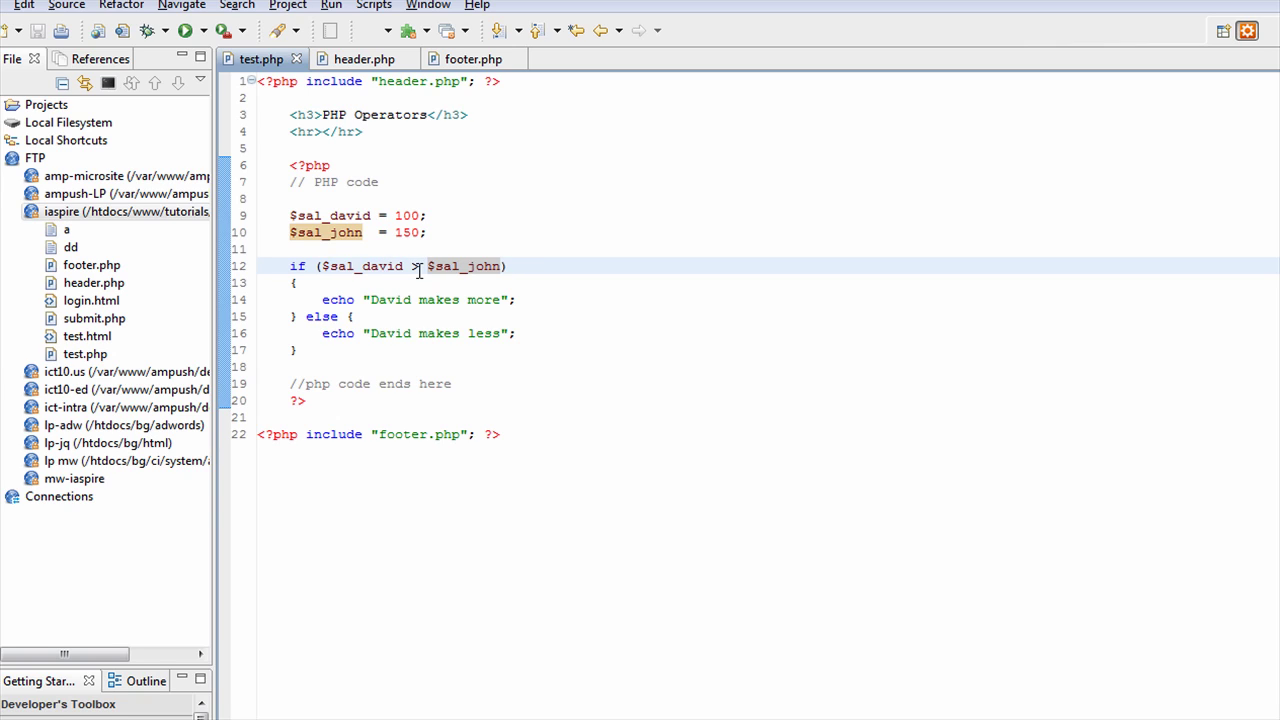
{"action": "left_click_drag", "start_coordinate": [411, 266], "coordinate": [430, 266]}
{"action": "left_click_drag", "start_coordinate": [320, 300], "coordinate": [519, 302]}
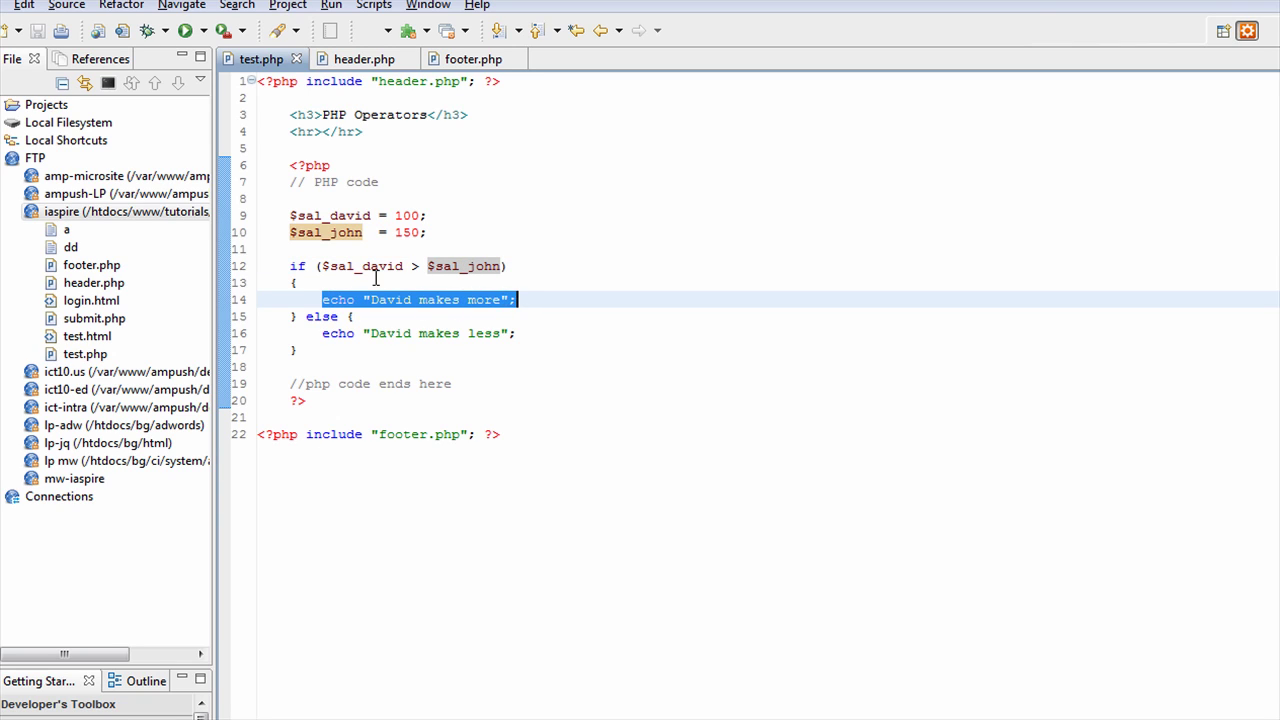
{"action": "left_click_drag", "start_coordinate": [326, 266], "coordinate": [500, 266]}
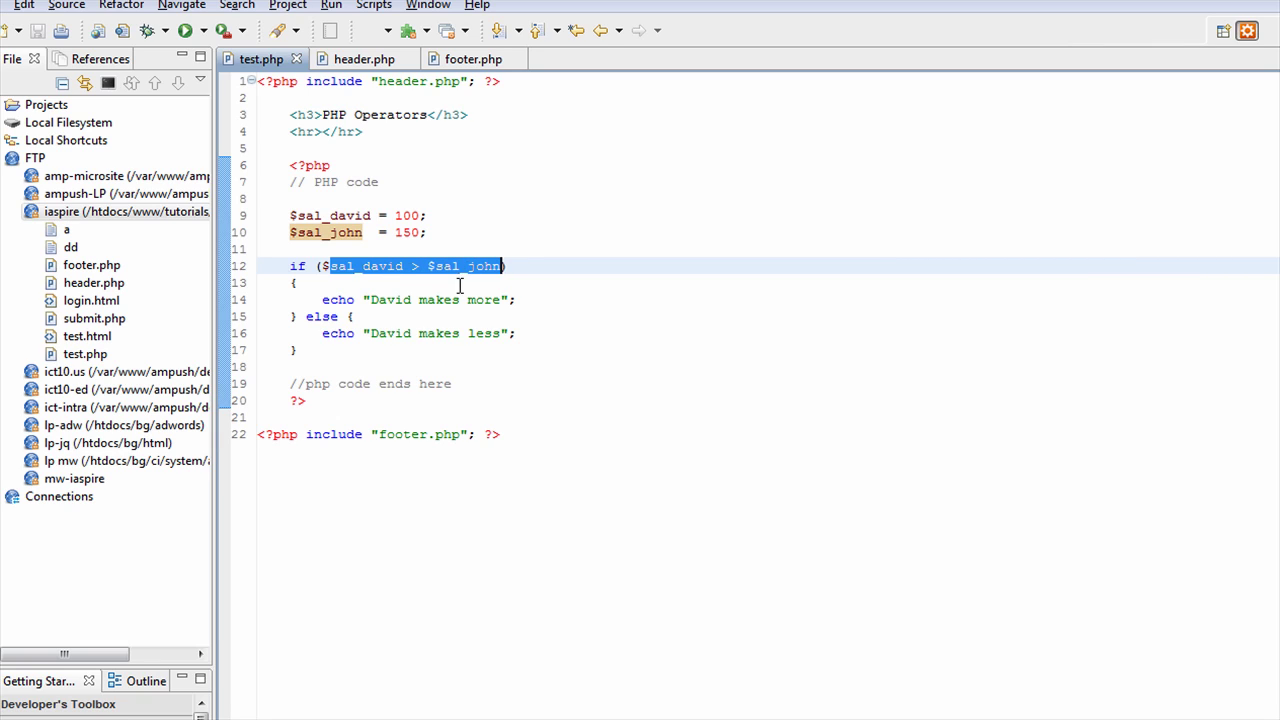
{"action": "left_click", "coordinate": [365, 317]}
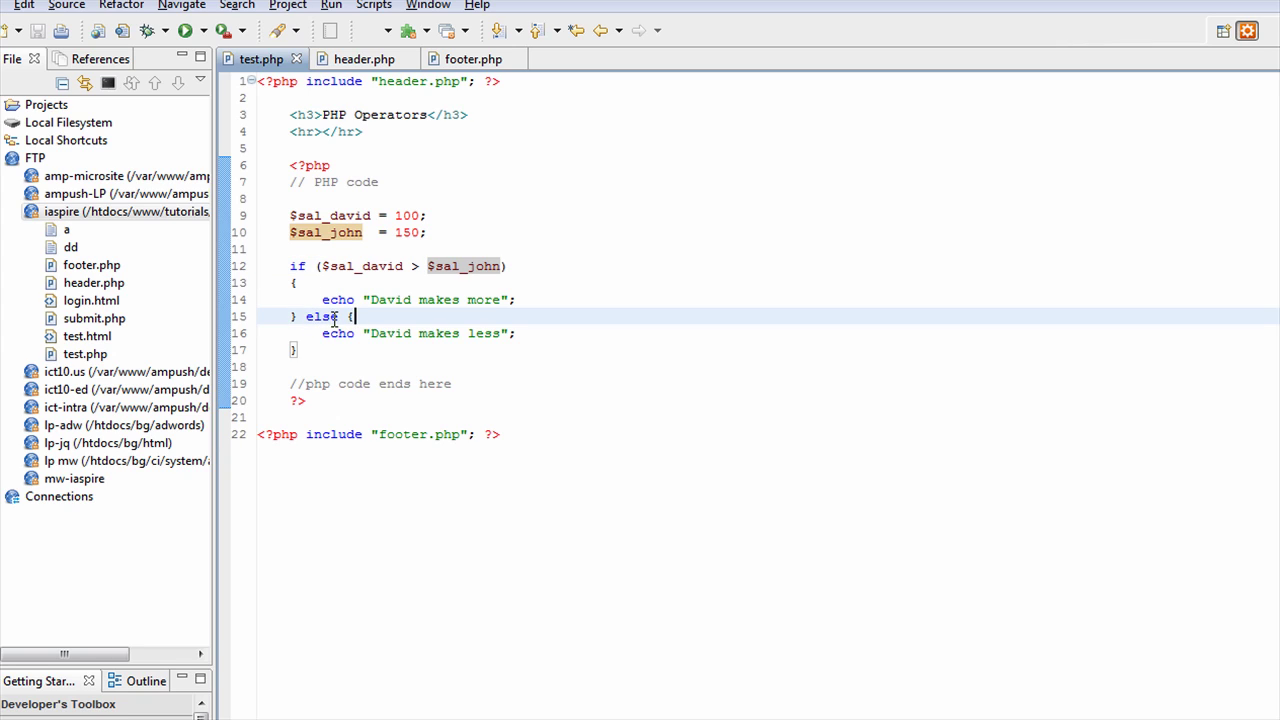
{"action": "left_click_drag", "start_coordinate": [322, 333], "coordinate": [520, 333]}
{"action": "left_click", "coordinate": [518, 317]}
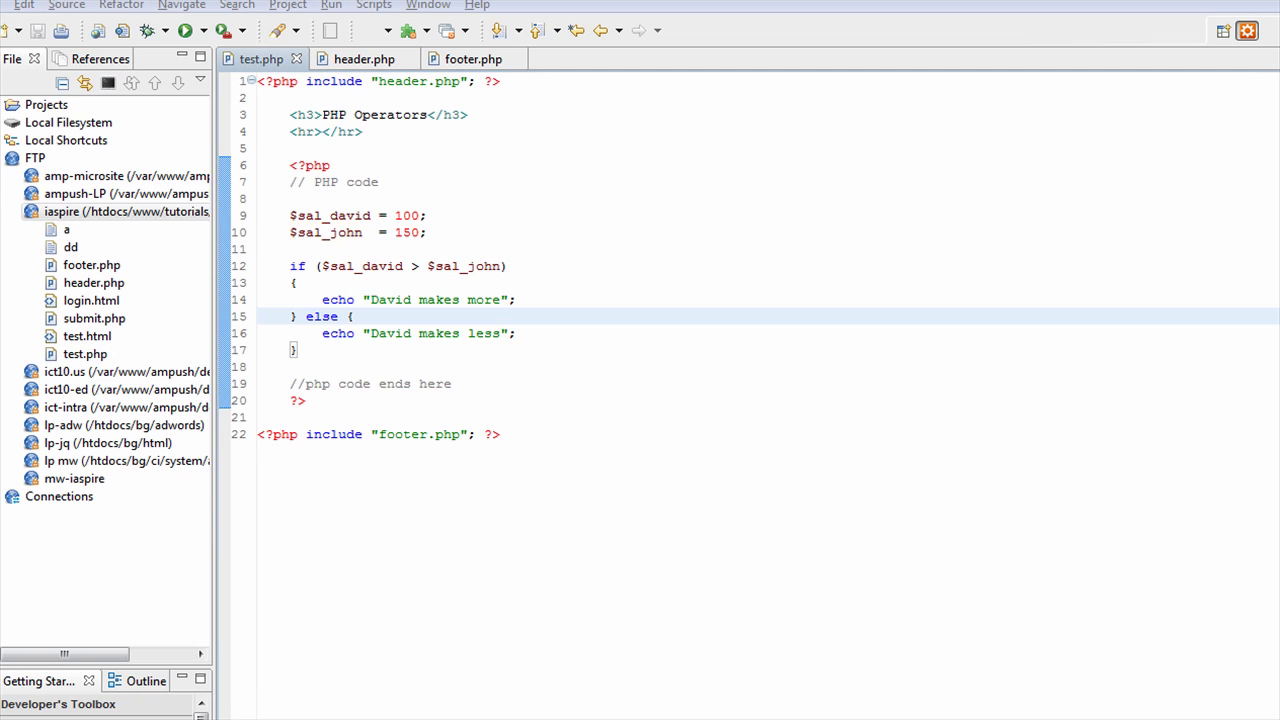
- Reload test.php in Chrome to show 'David makes less', then return to the editor
{"action": "key", "text": "alt+Tab"}
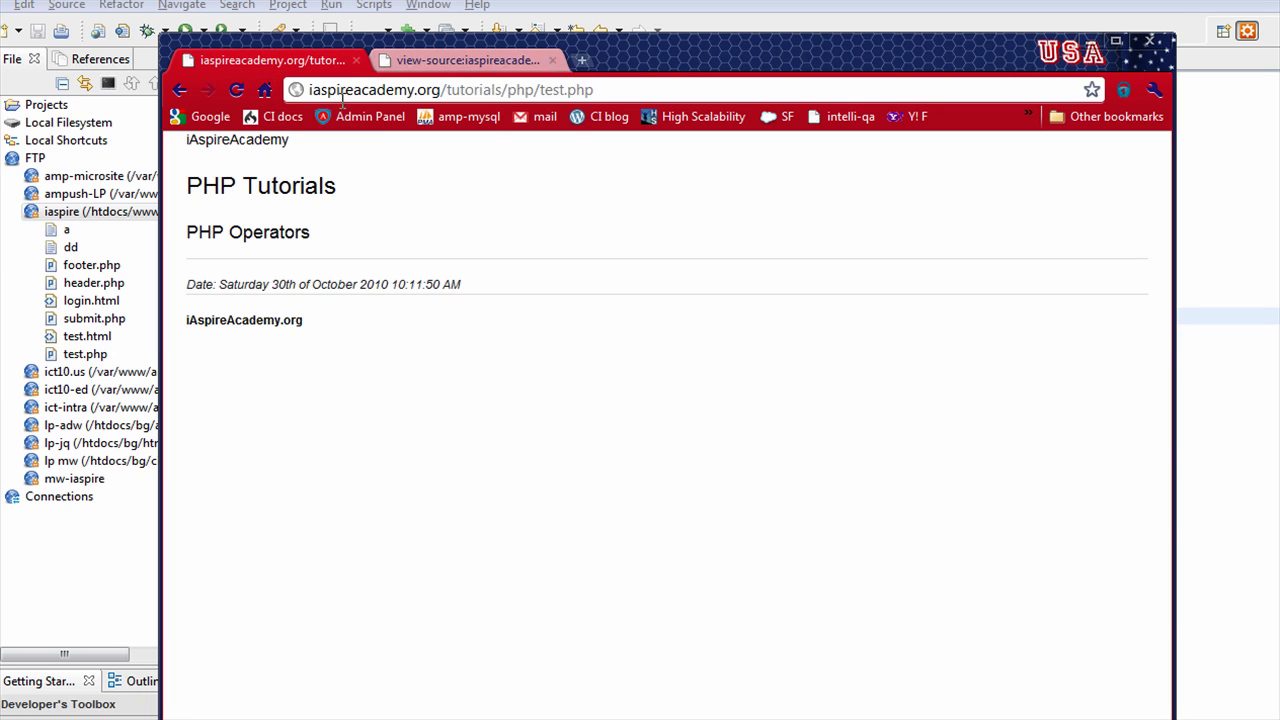
{"action": "left_click", "coordinate": [238, 92]}
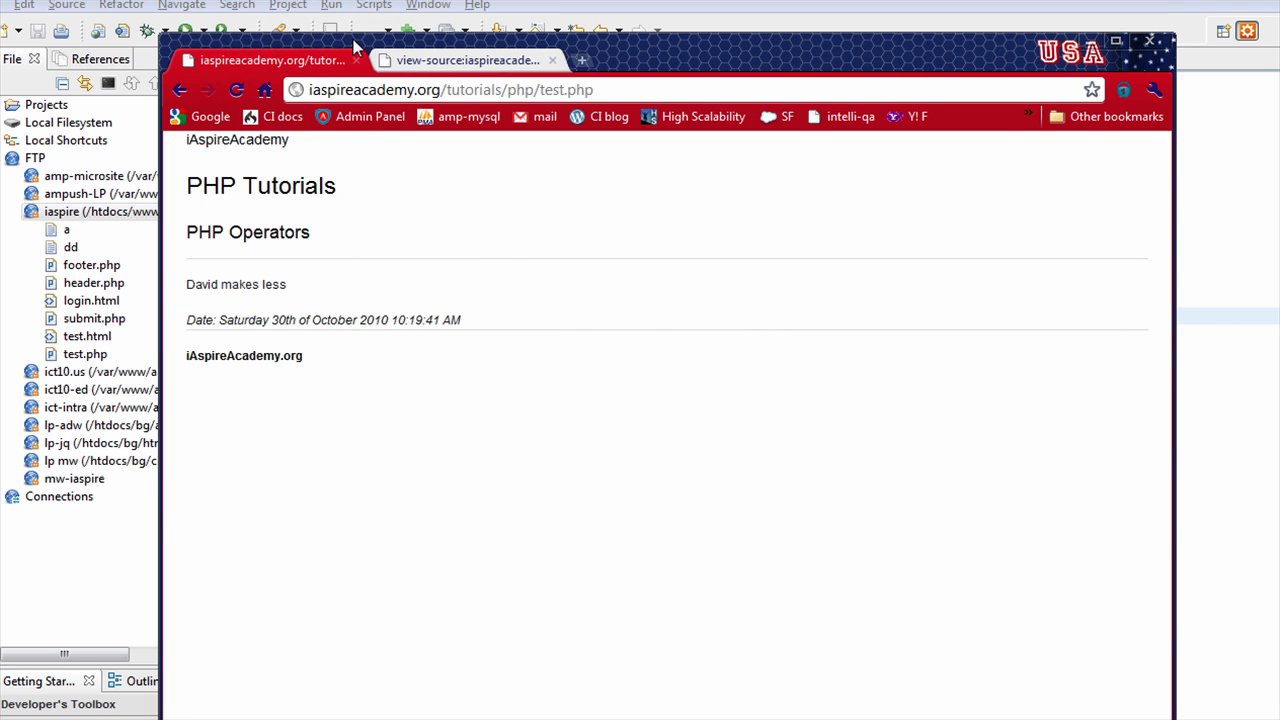
{"action": "left_click_drag", "start_coordinate": [355, 45], "coordinate": [760, 40]}
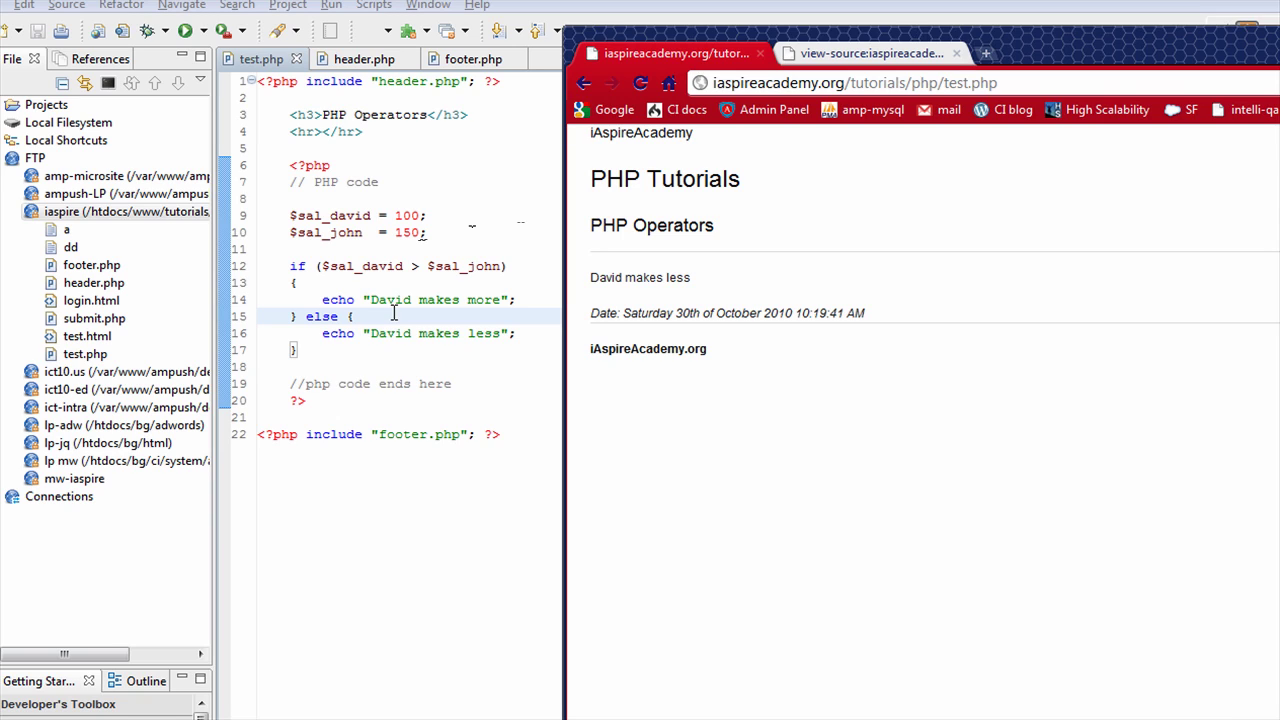
{"action": "left_click", "coordinate": [396, 249]}
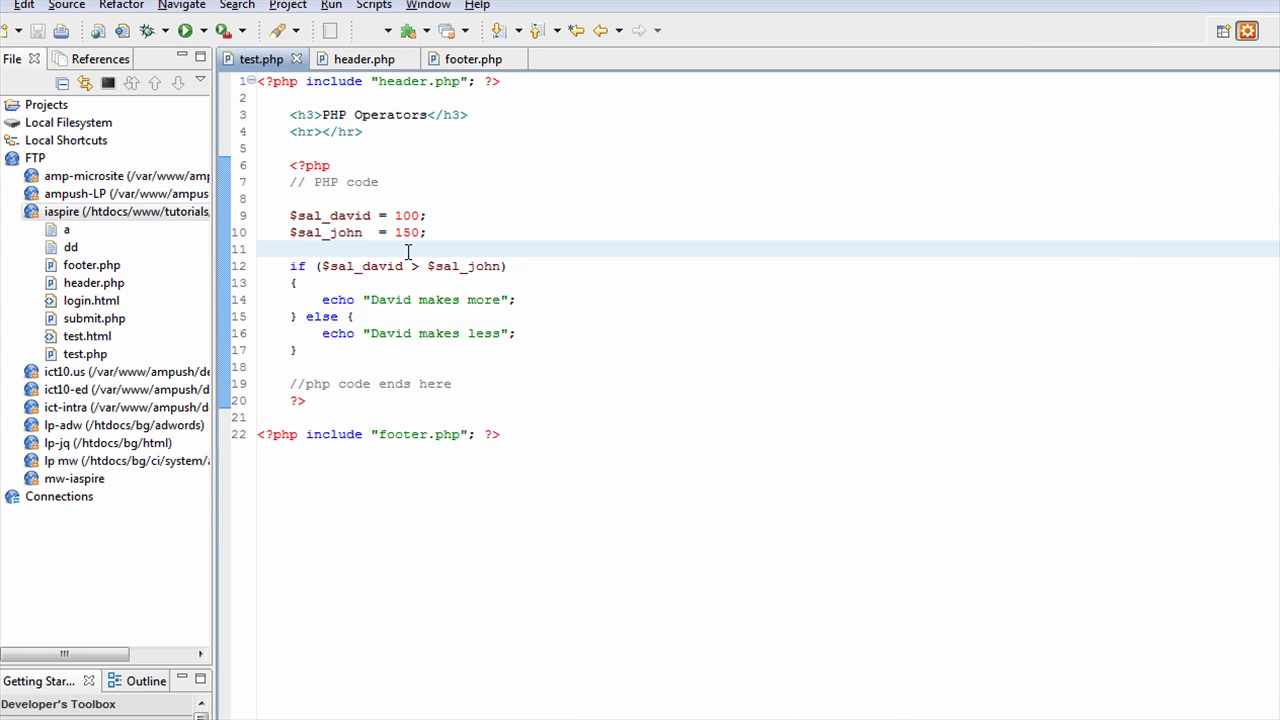
- Insert a block comment above the if: 'Different types of operators are: > <, =='
{"action": "key", "text": "Return"}
{"action": "type", "text": "//"}
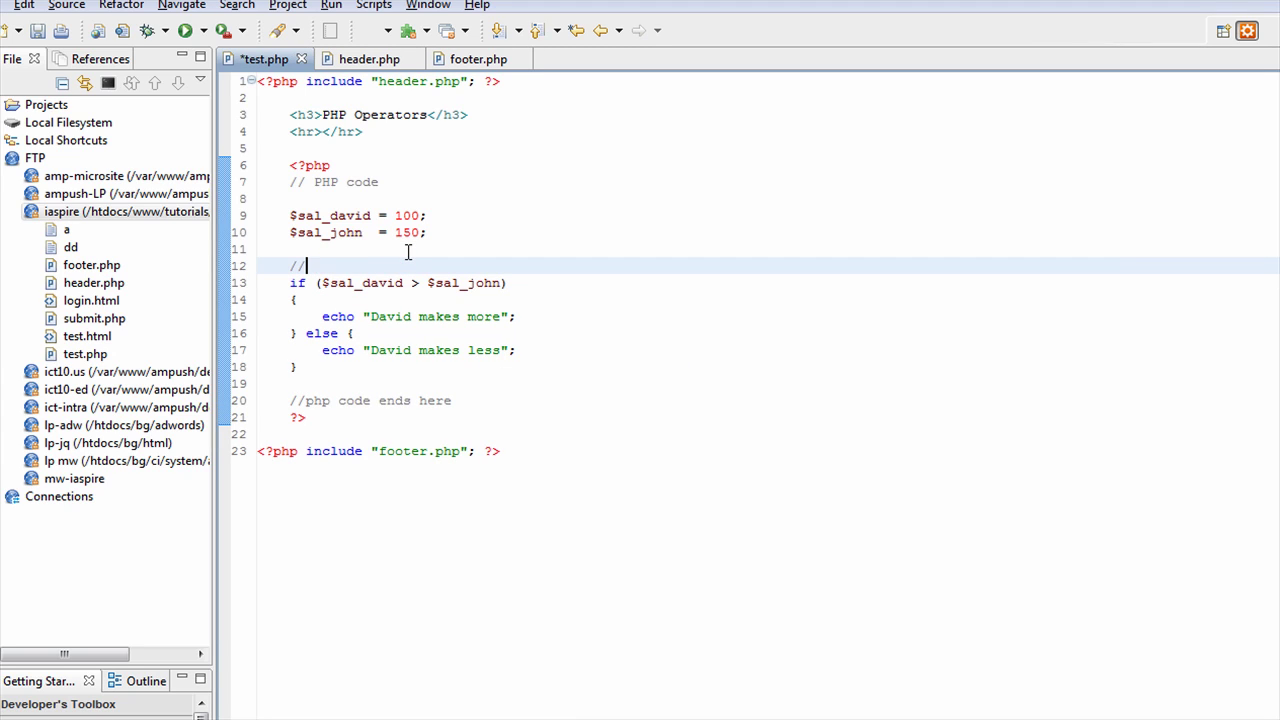
{"action": "key", "text": "BackSpace"}
{"action": "type", "text": "*"}
{"action": "key", "text": "Return"}
{"action": "type", "text": "*"}
{"action": "key", "text": "BackSpace"}
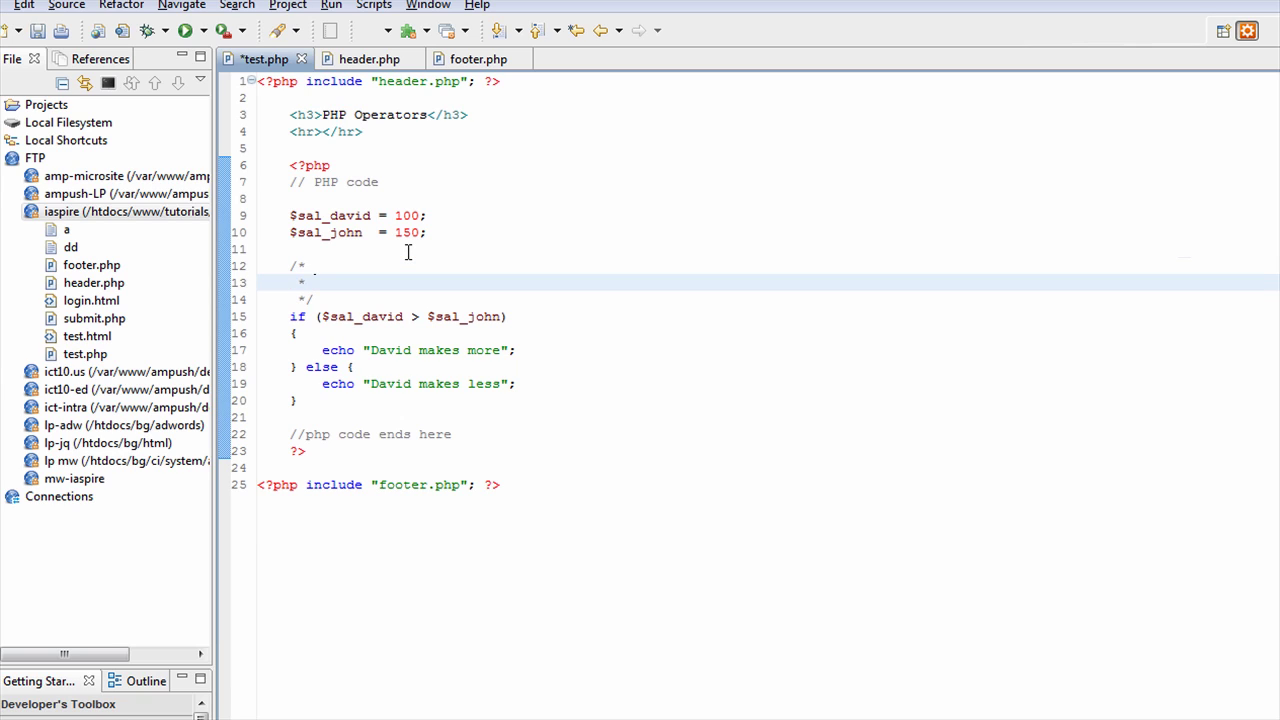
{"action": "type", "text": "Different t"}
{"action": "type", "text": "ypes of operators are: +"}
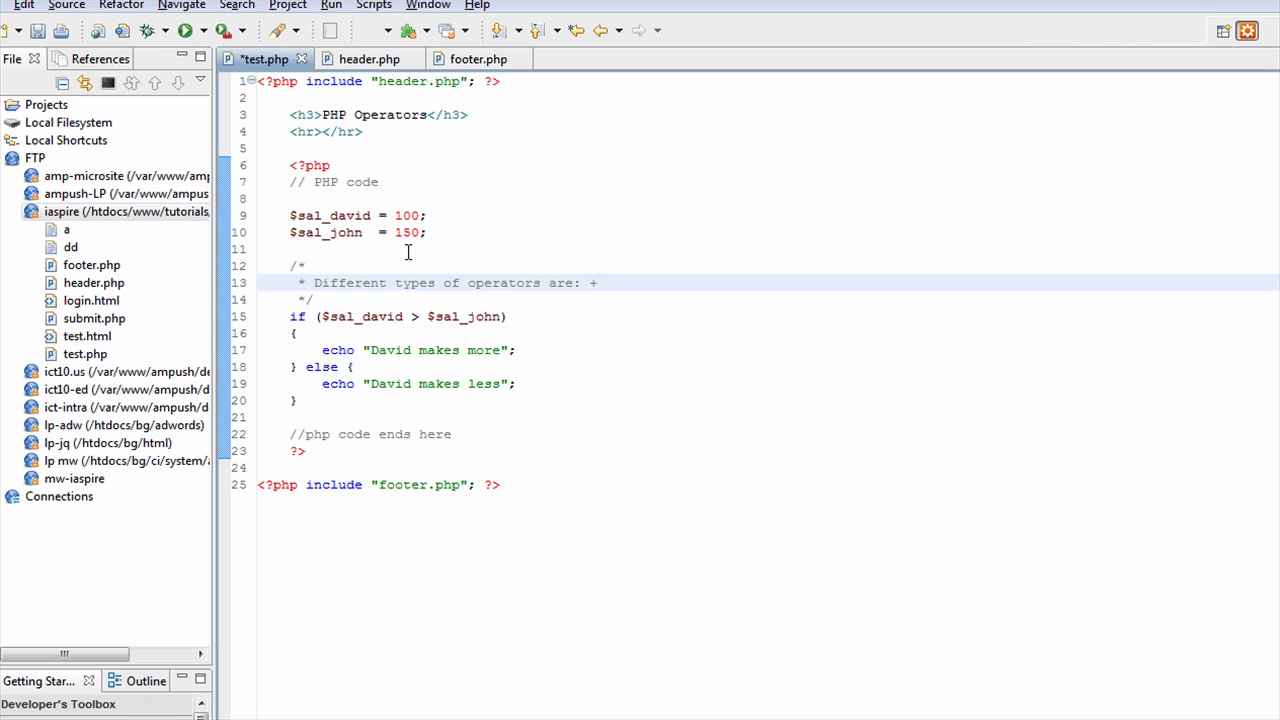
{"action": "type", "text": ", -"}
{"action": "key", "text": "BackSpace"}
{"action": "key", "text": "BackSpace"}
{"action": "key", "text": "BackSpace"}
{"action": "key", "text": "BackSpace"}
{"action": "type", "text": "> <."}
{"action": "key", "text": "BackSpace"}
{"action": "key", "text": "BackSpace"}
{"action": "type", "text": ", "}
{"action": "type", "text": "=="}
{"action": "key", "text": "Left"}
{"action": "key", "text": "Left"}
{"action": "key", "text": "shift+Right"}
{"action": "key", "text": "shift+Right"}
{"action": "key", "text": "Right"}
{"action": "key", "text": "Down"}
{"action": "key", "text": "Down"}
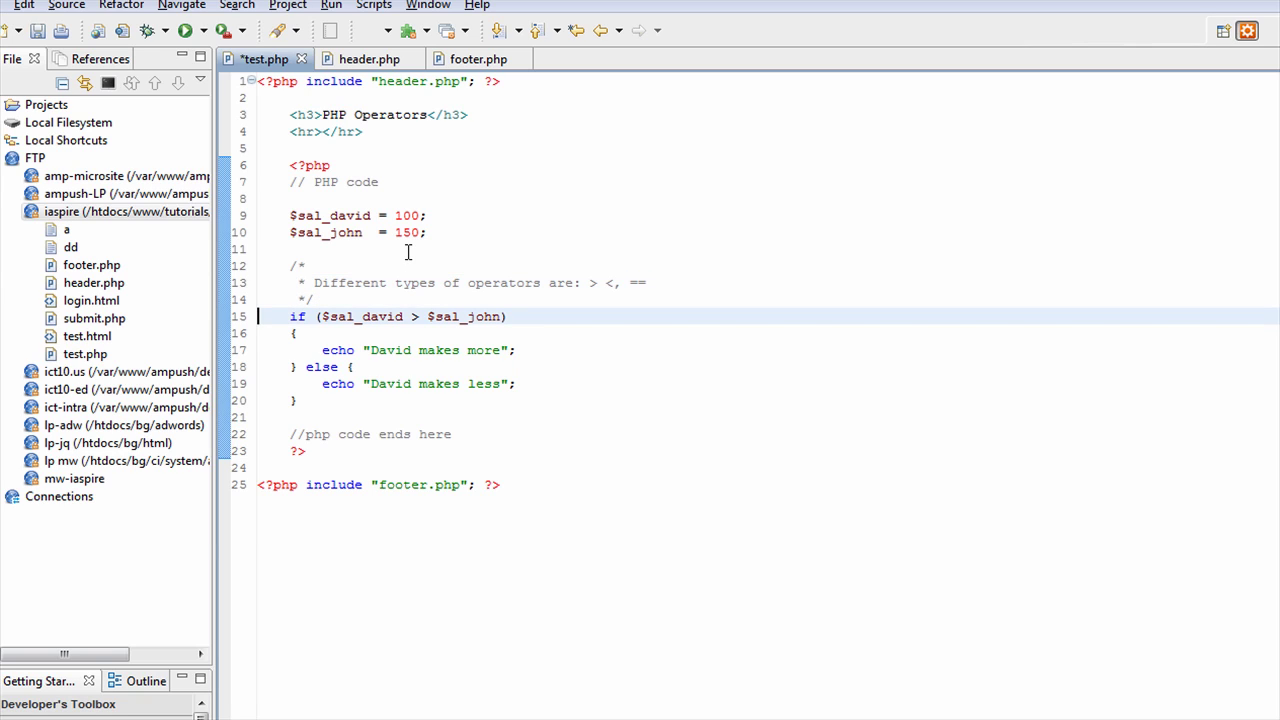
- Change the comparison on line 15 from > to ==
{"action": "key", "text": "ctrl+Right"}
{"action": "key", "text": "Right"}
{"action": "key", "text": "Right"}
{"action": "key", "text": "Right"}
{"action": "key", "text": "End"}
{"action": "key", "text": "shift+Right"}
{"action": "type", "text": "=="}
{"action": "key", "text": "shift+Left"}
{"action": "key", "text": "BackSpace"}
{"action": "key", "text": "Left"}
{"action": "key", "text": "Left"}
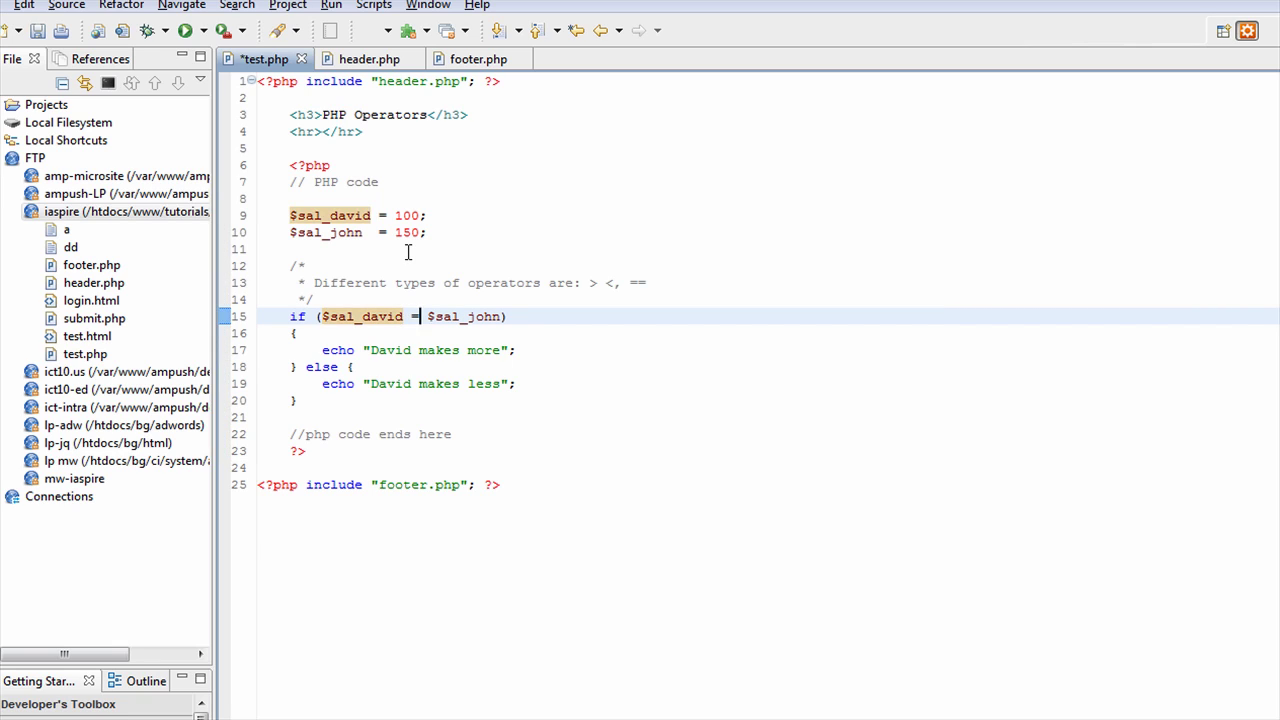
{"action": "key", "text": "Left"}
{"action": "key", "text": "Right"}
{"action": "key", "text": "Right"}
{"action": "key", "text": "Right"}
{"action": "type", "text": "="}
- Select 'makes more' in the message and delete the else branch
{"action": "key", "text": "Down"}
{"action": "key", "text": "Down"}
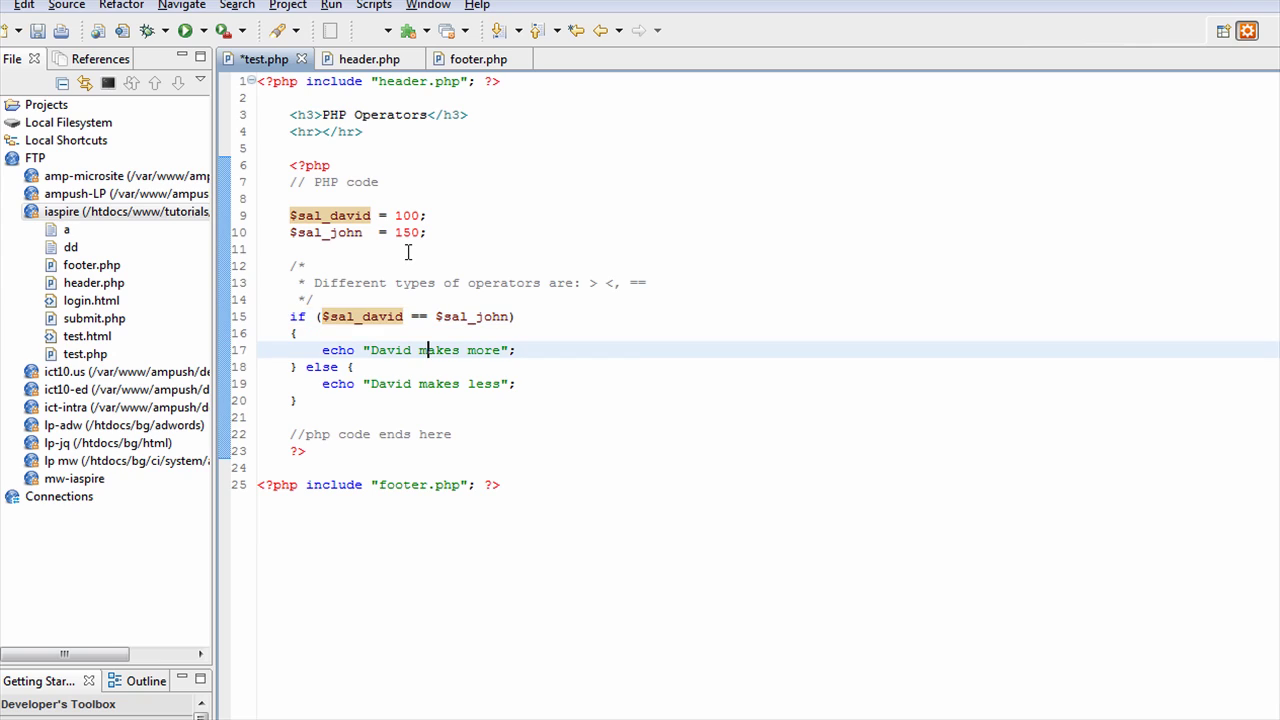
{"action": "key", "text": "shift+Right"}
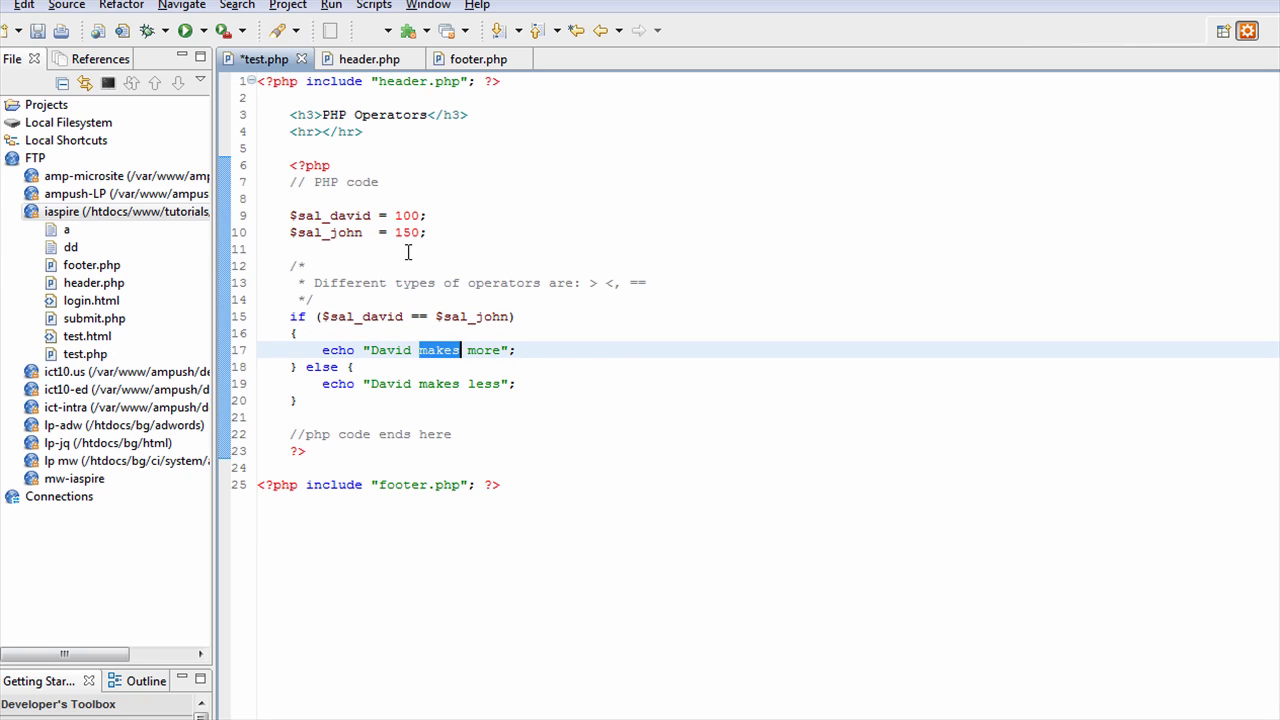
{"action": "key", "text": "shift+ctrl+Right"}
{"action": "type", "text": "is not same as jo"}
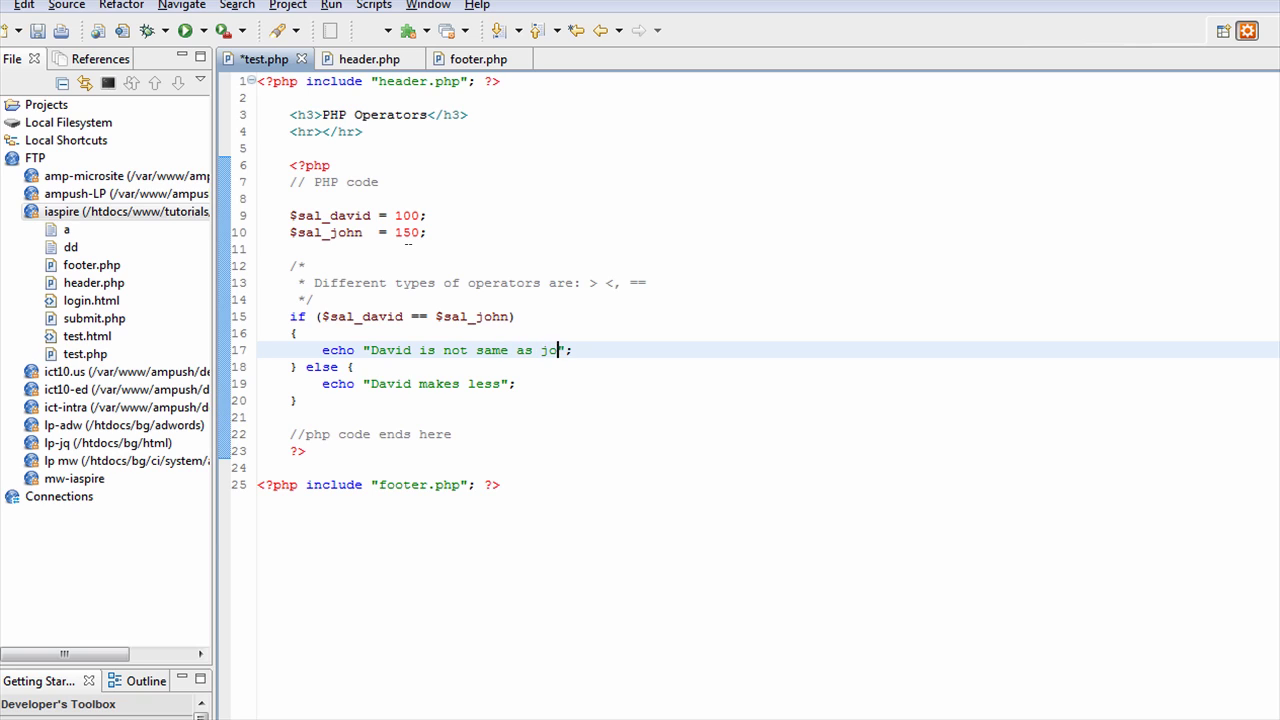
{"action": "type", "text": "hn"}
{"action": "key", "text": "Down"}
{"action": "key", "text": "Home"}
{"action": "key", "text": "shift+Right"}
{"action": "key", "text": "shift+Down"}
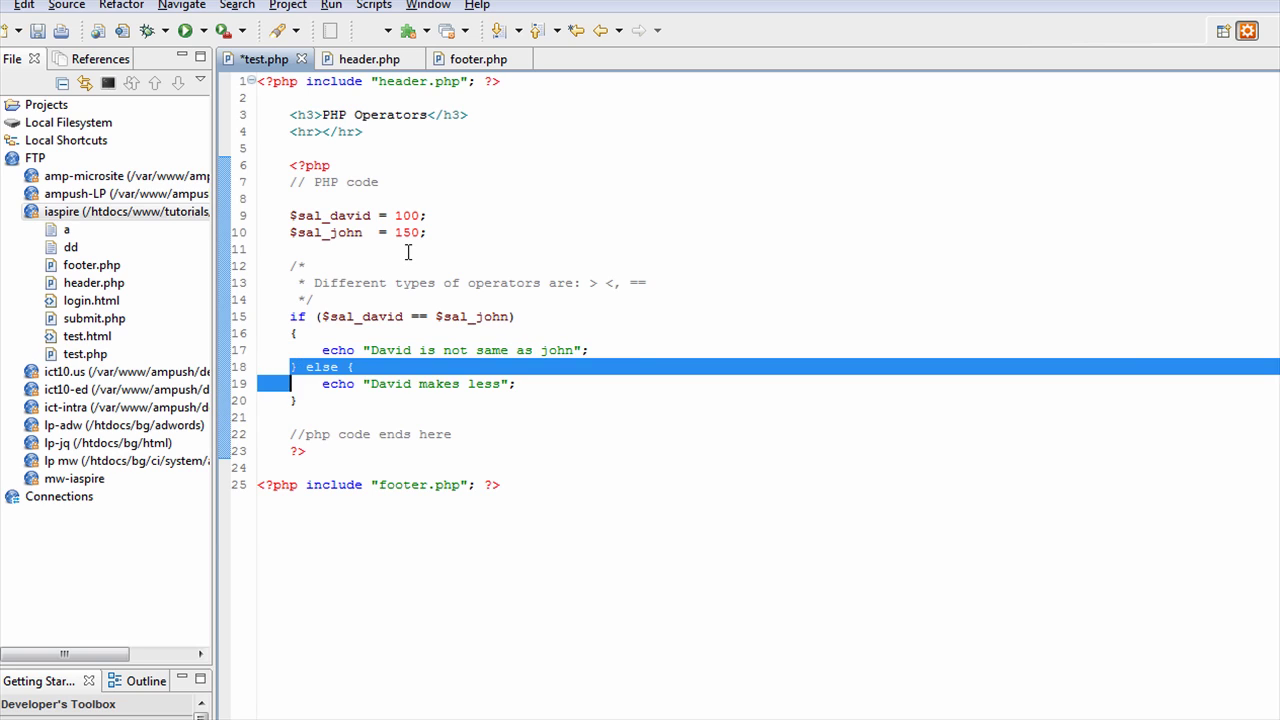
{"action": "key", "text": "shift+Down"}
{"action": "key", "text": "Delete"}
{"action": "key", "text": "Up"}
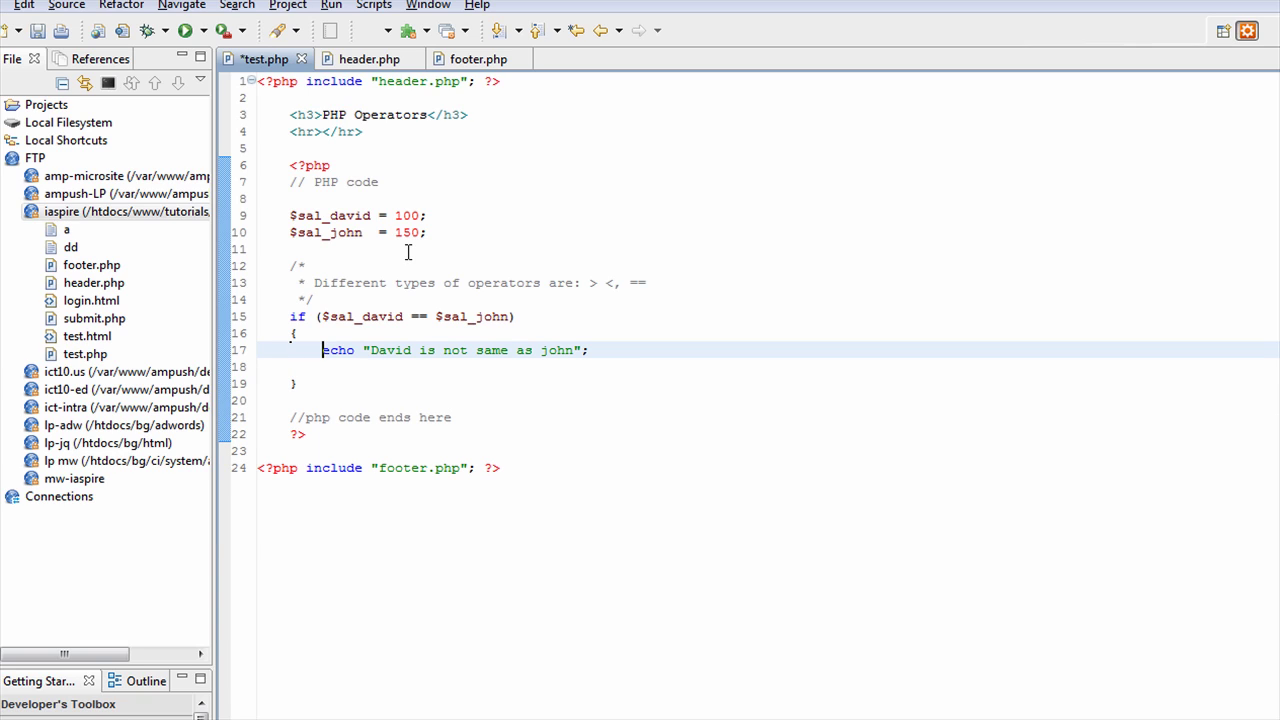
- Reword the message to 'David's salary is same as john's'
{"action": "key", "text": "Right"}
{"action": "key", "text": "Right"}
{"action": "key", "text": "Right"}
{"action": "key", "text": "Right"}
{"action": "key", "text": "Right"}
{"action": "key", "text": "Right"}
{"action": "key", "text": "Right"}
{"action": "key", "text": "Right"}
{"action": "key", "text": "Right"}
{"action": "key", "text": "Right"}
{"action": "type", "text": "'s salae"}
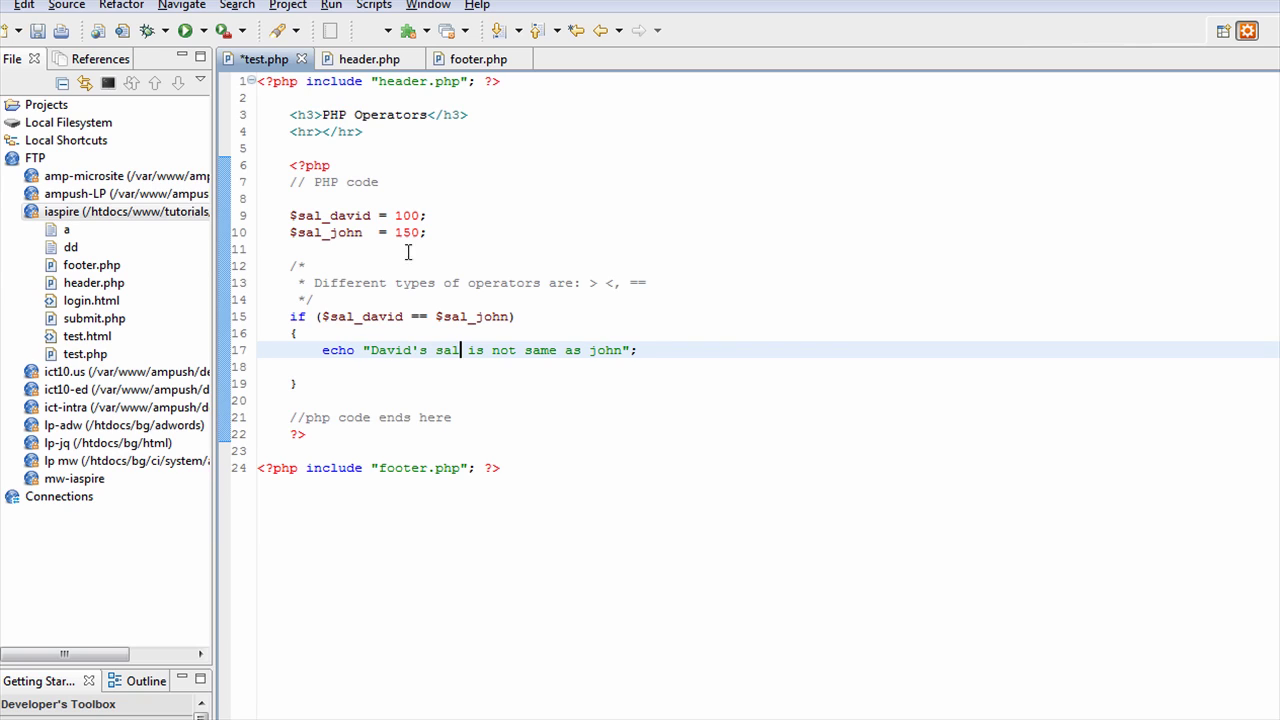
{"action": "key", "text": "BackSpace"}
{"action": "key", "text": "BackSpace"}
{"action": "type", "text": "ary"}
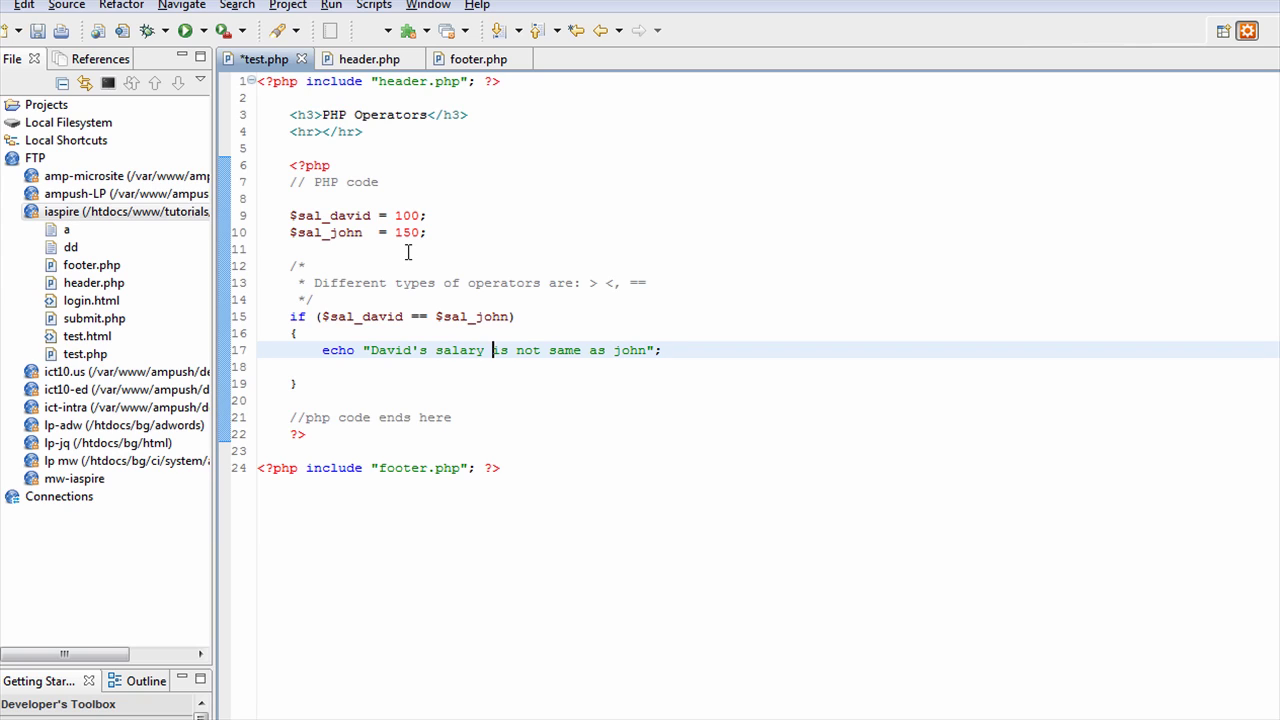
{"action": "key", "text": "ctrl+Right"}
{"action": "key", "text": "ctrl+Right"}
{"action": "key", "text": "Right"}
{"action": "type", "text": "'s"}
- Save, check the page in Chrome, and delete 'not' from the message
{"action": "key", "text": "ctrl+s"}
{"action": "key", "text": "alt+Tab"}
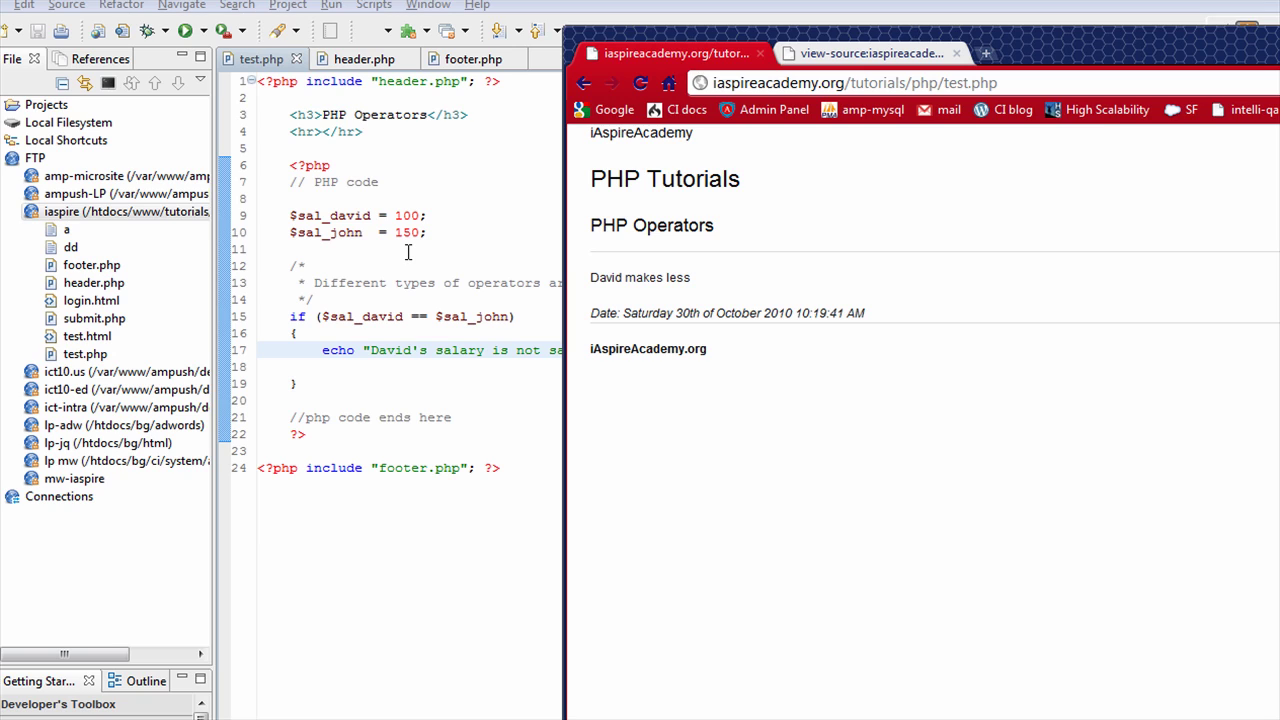
{"action": "left_click", "coordinate": [408, 340]}
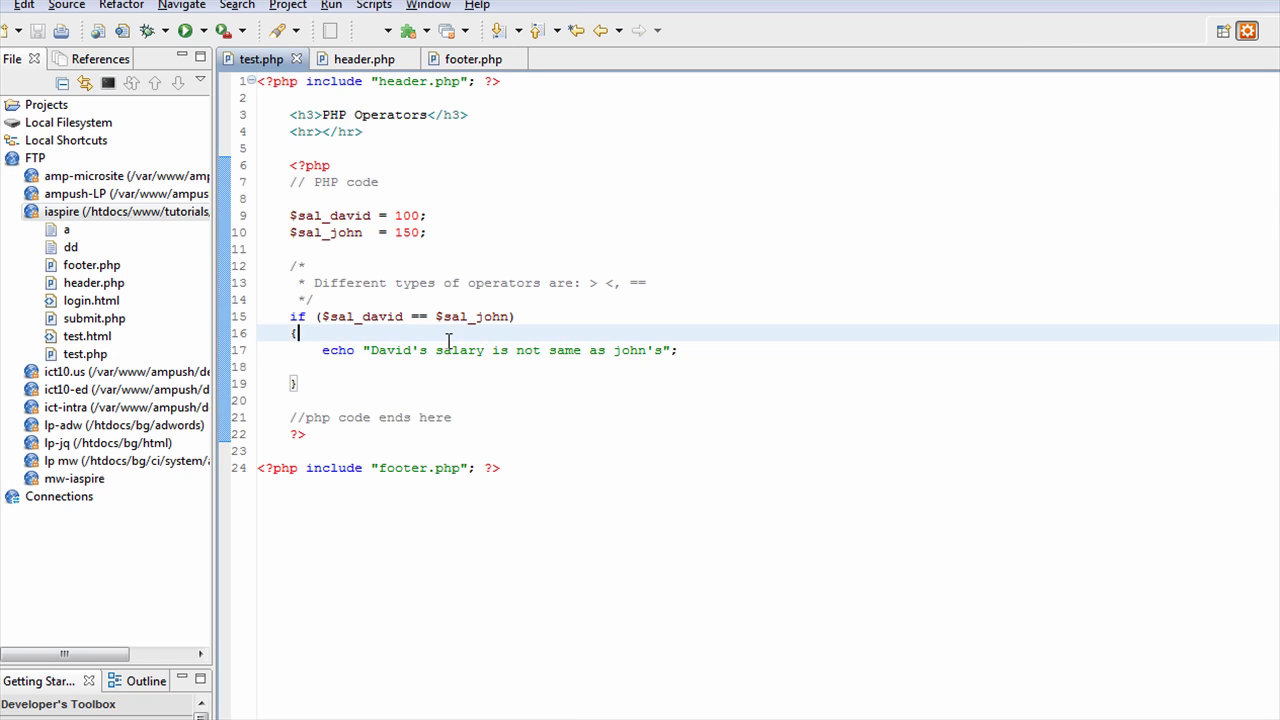
{"action": "left_click_drag", "start_coordinate": [517, 350], "coordinate": [546, 357]}
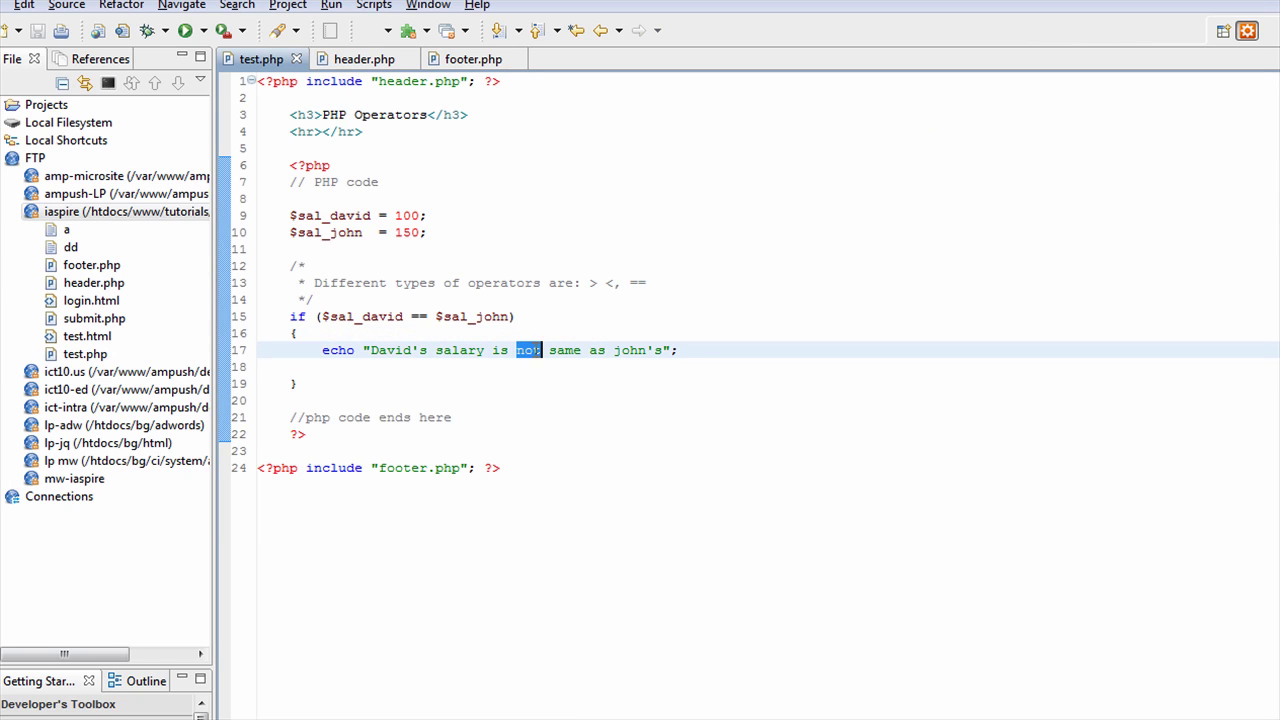
{"action": "key", "text": "End"}
{"action": "double_click", "coordinate": [530, 350]}
{"action": "key", "text": "Delete"}
- Add an else branch echoing 'not same', save, and reload the page in Chrome
{"action": "left_click", "coordinate": [377, 383]}
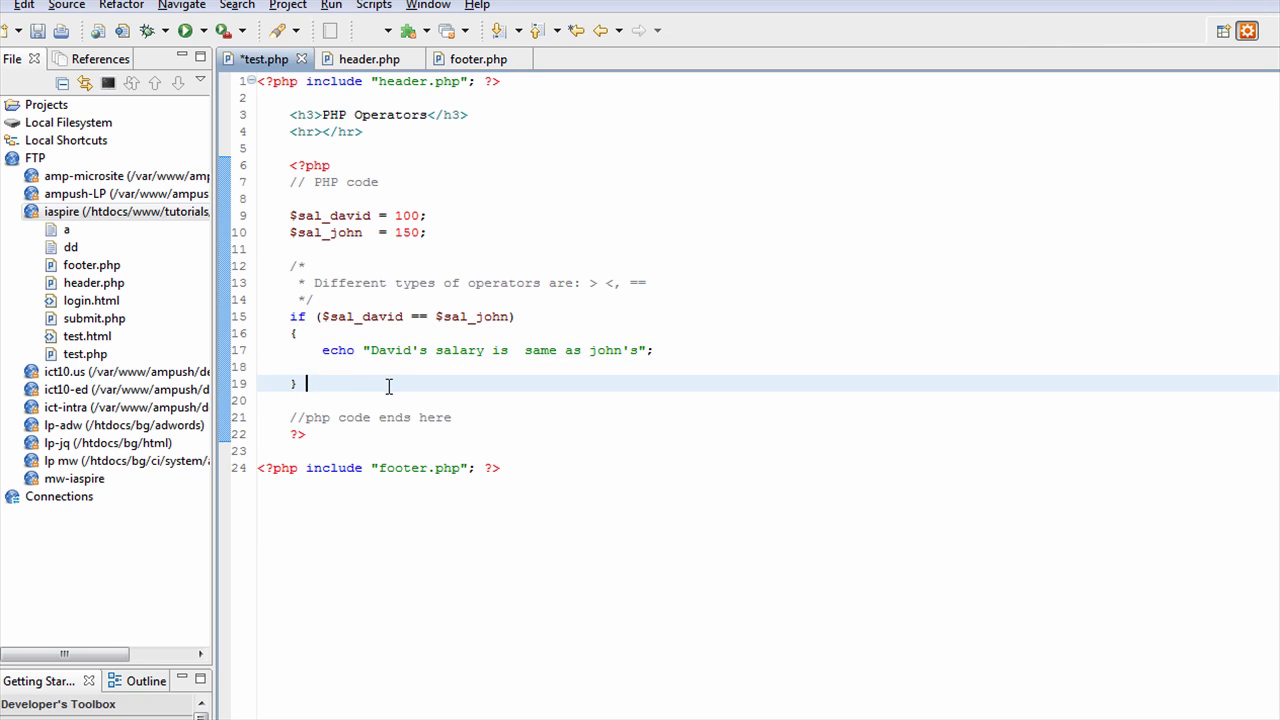
{"action": "type", "text": "else {"}
{"action": "key", "text": "Return"}
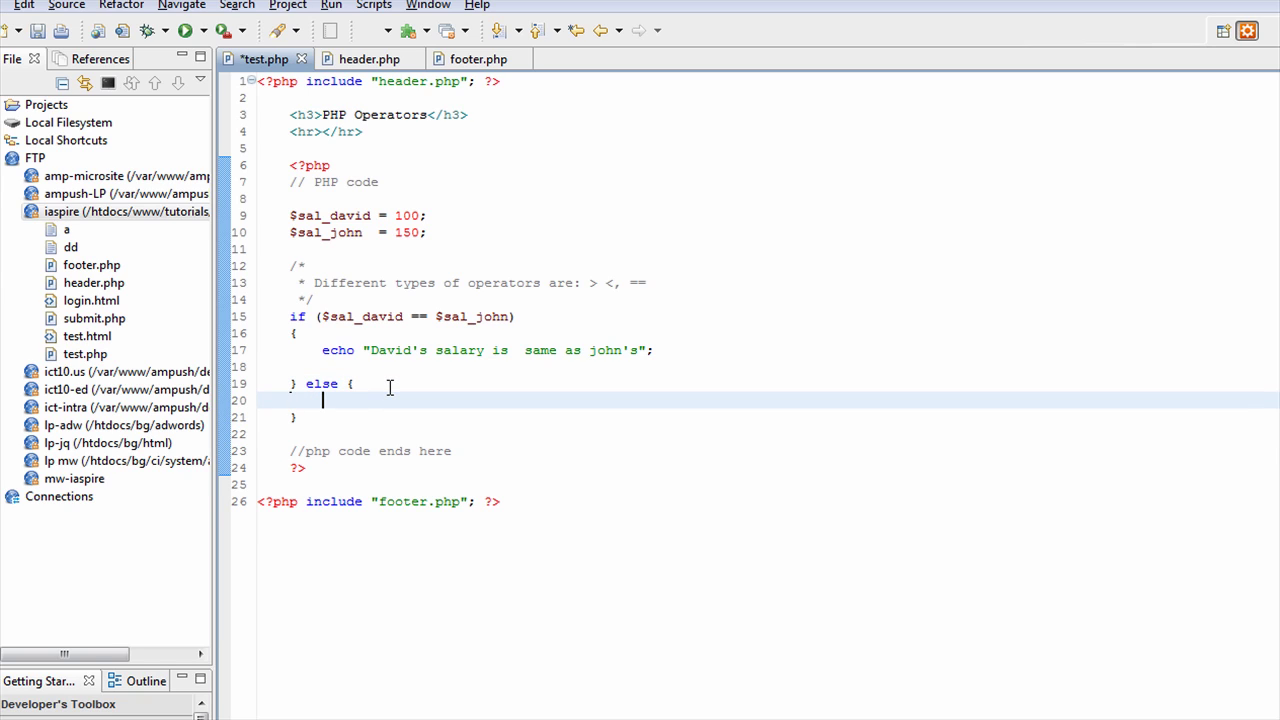
{"action": "type", "text": "echo \"not same\";"}
{"action": "key", "text": "ctrl+s"}
{"action": "key", "text": "alt+Tab"}
{"action": "left_click", "coordinate": [640, 83]}
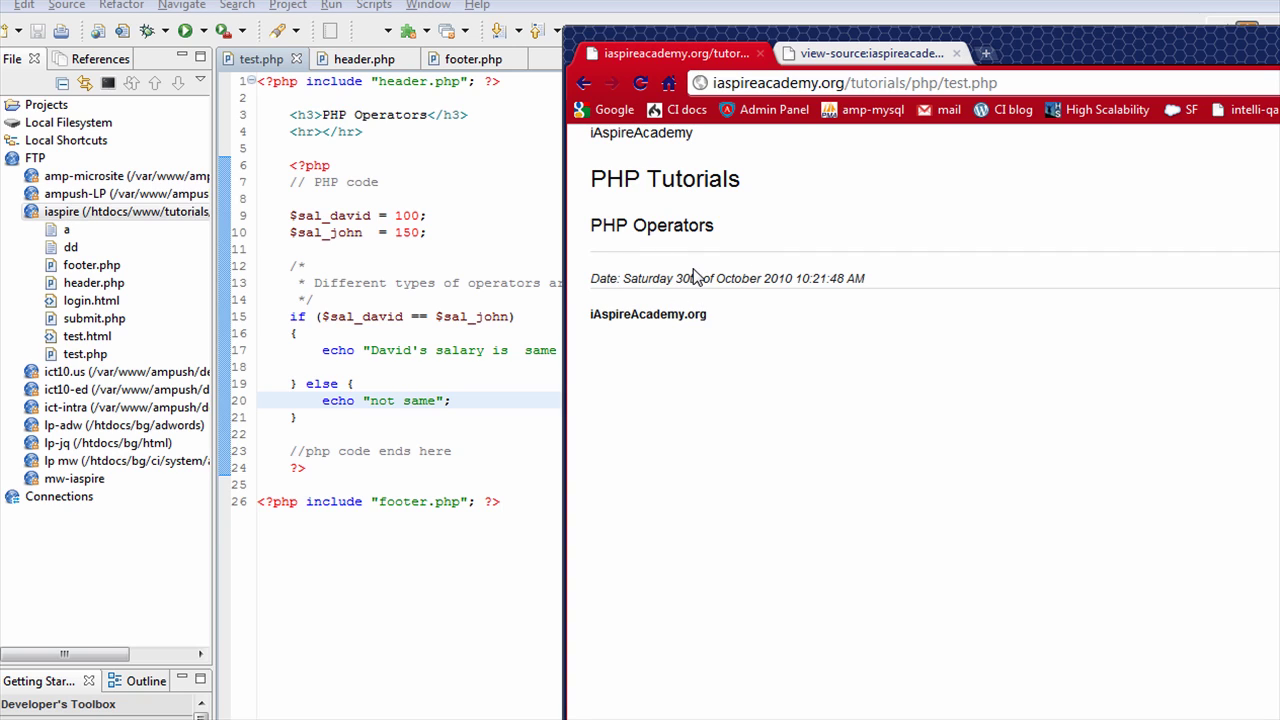
{"action": "left_click", "coordinate": [451, 330]}
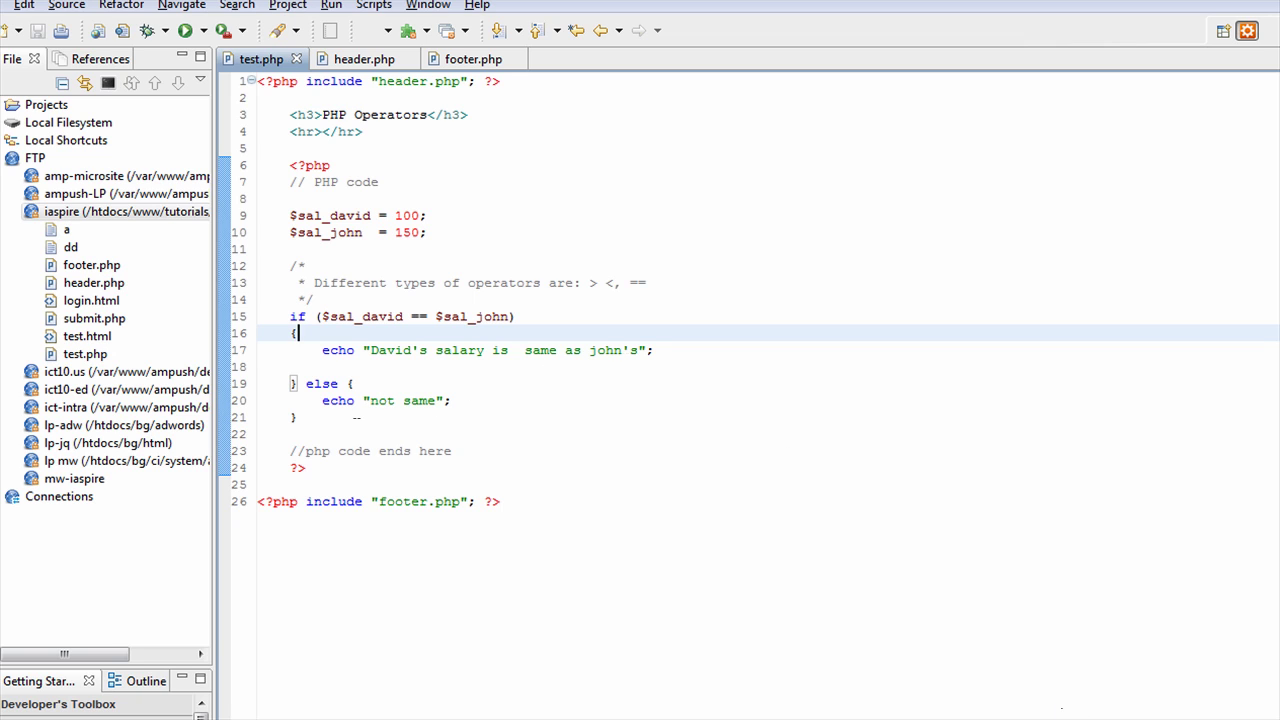
{"action": "key", "text": "alt+Tab"}
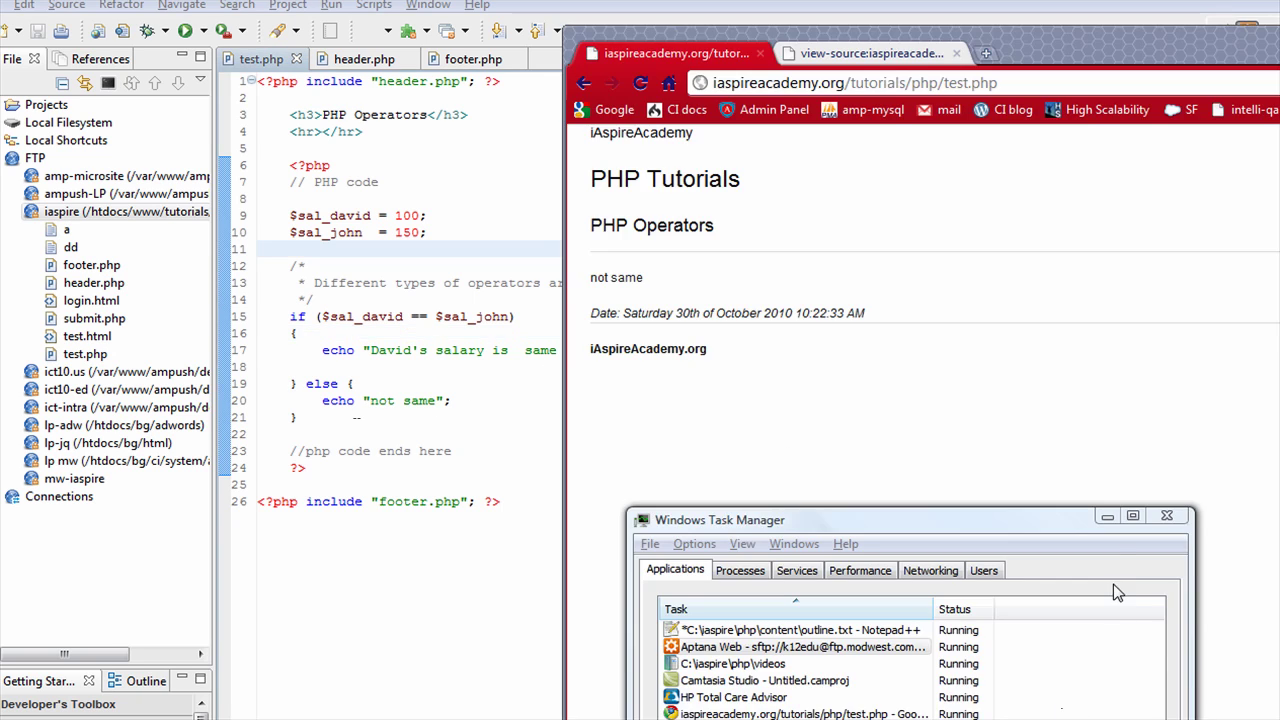
{"action": "left_click", "coordinate": [1106, 522]}
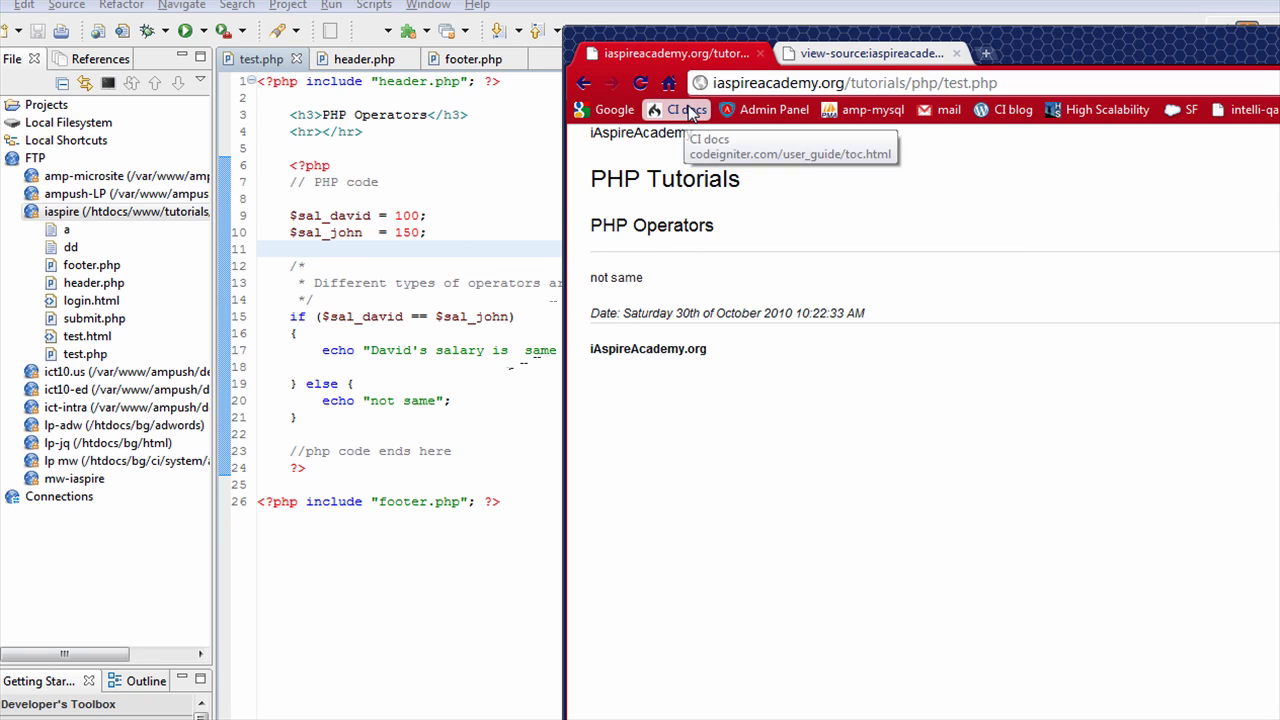
{"action": "left_click", "coordinate": [641, 83]}
{"action": "left_click_drag", "start_coordinate": [589, 273], "coordinate": [655, 279]}
{"action": "left_click", "coordinate": [387, 398]}
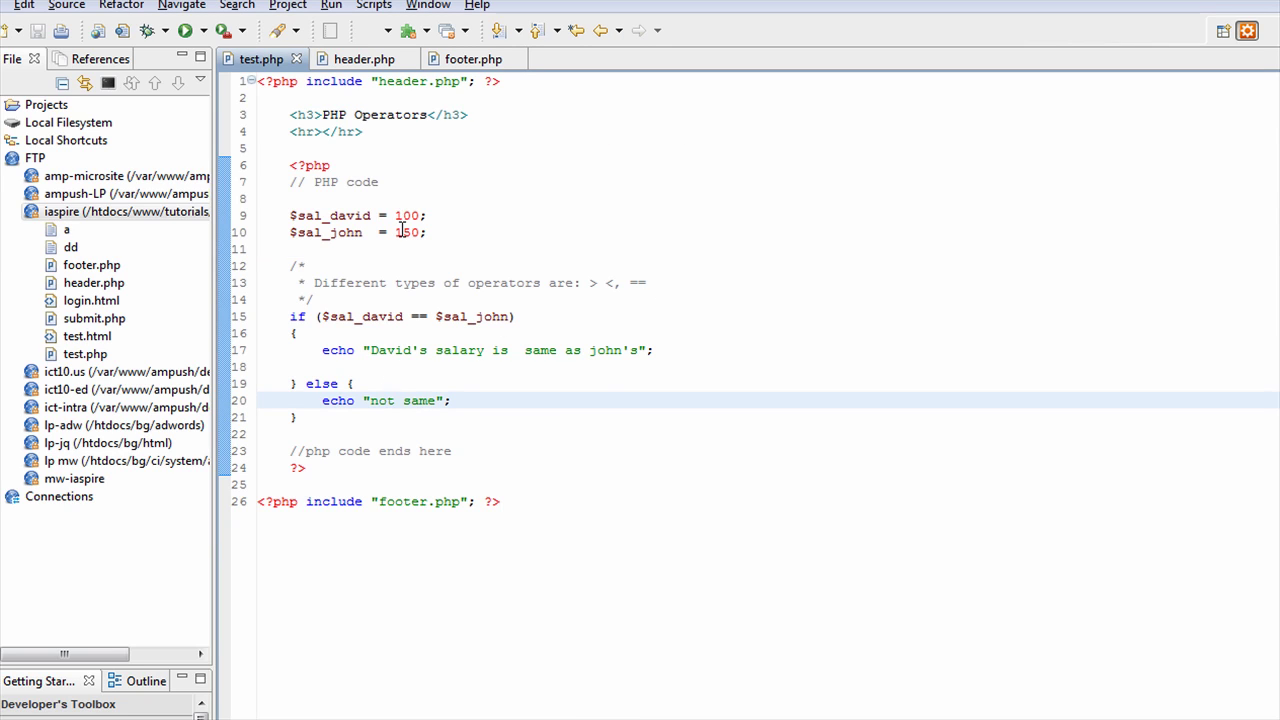
- Reduce == to a single = on line 15, save, and reload the page in Chrome
{"action": "left_click", "coordinate": [418, 316]}
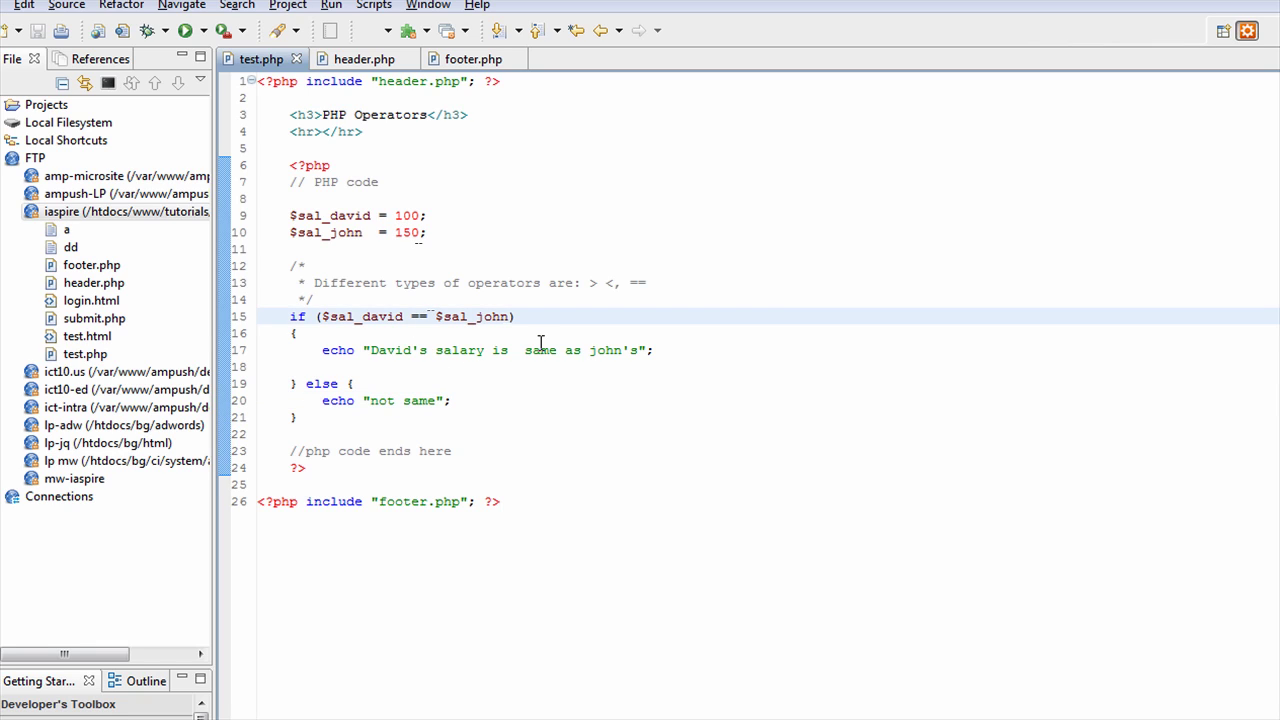
{"action": "key", "text": "BackSpace"}
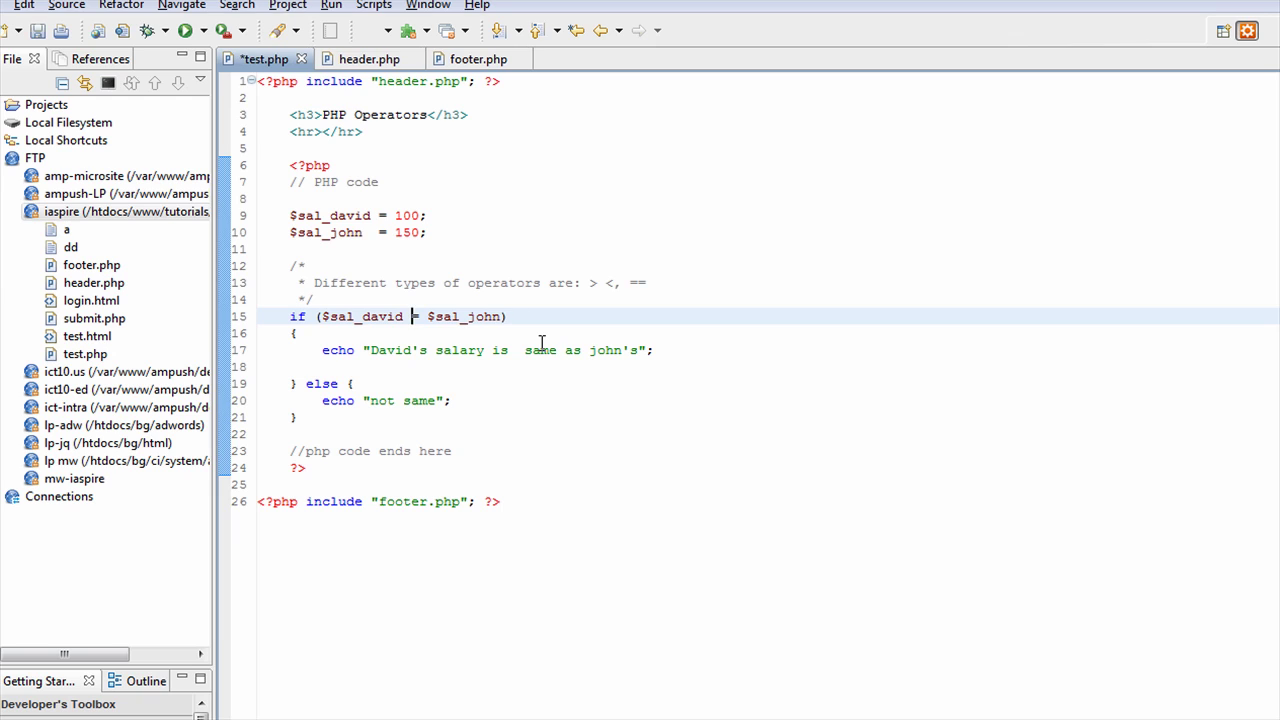
{"action": "key", "text": "ctrl+s"}
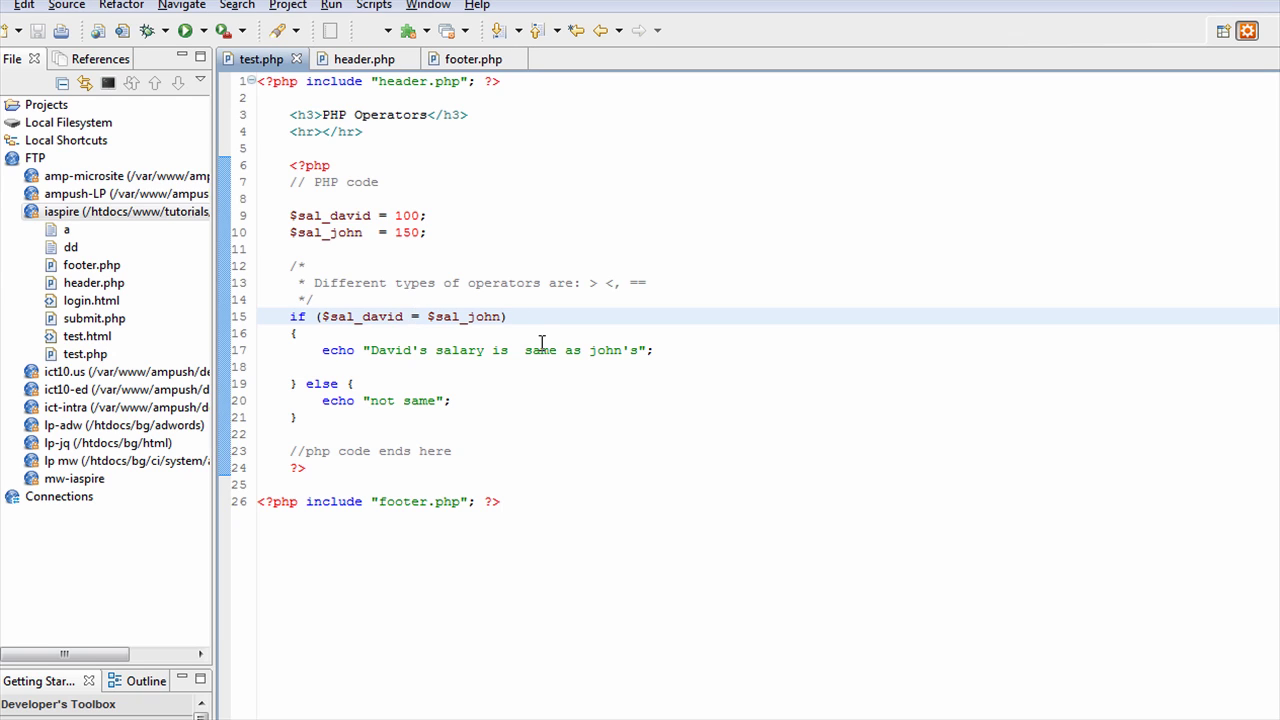
{"action": "key", "text": "alt+Tab"}
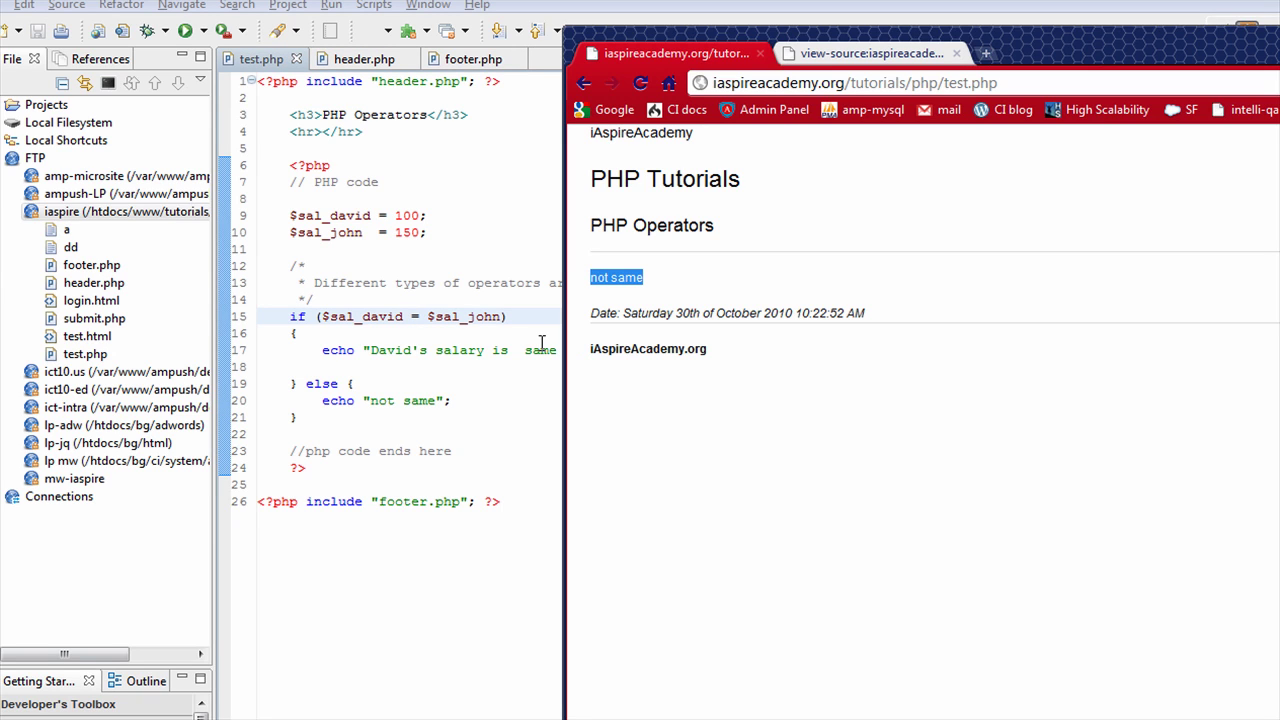
{"action": "key", "text": "F5"}
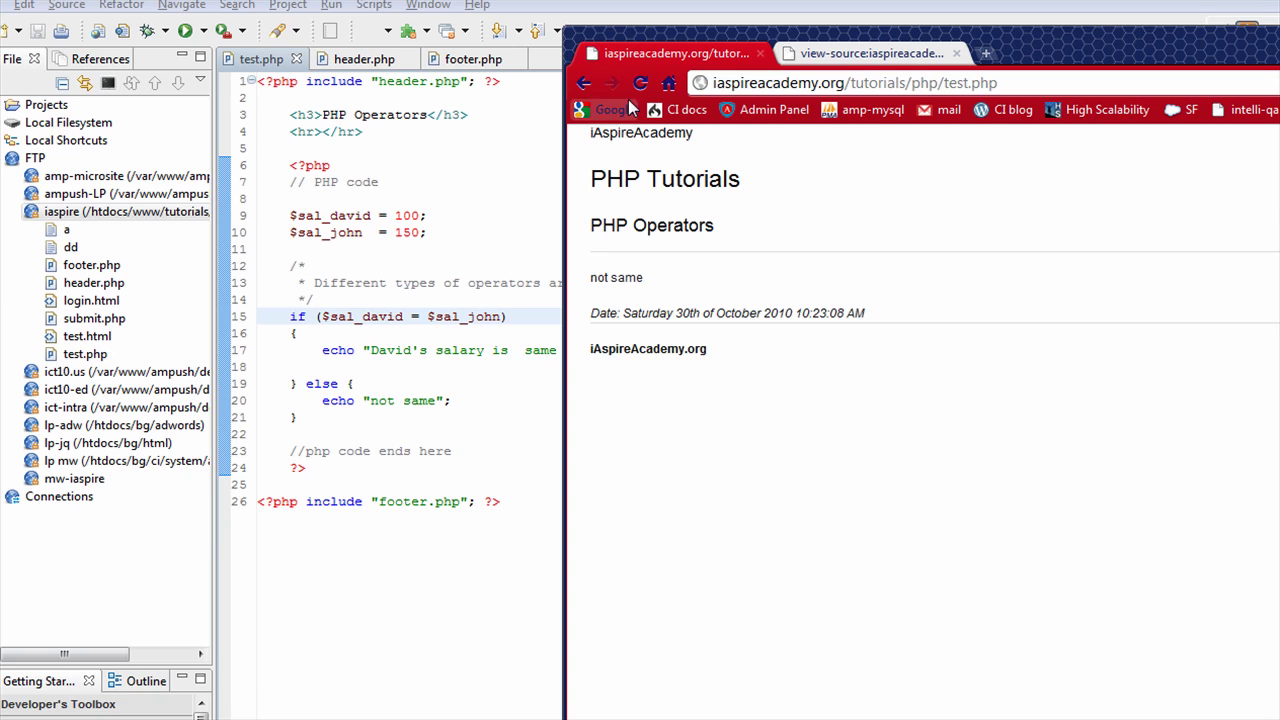
{"action": "left_click", "coordinate": [640, 84]}
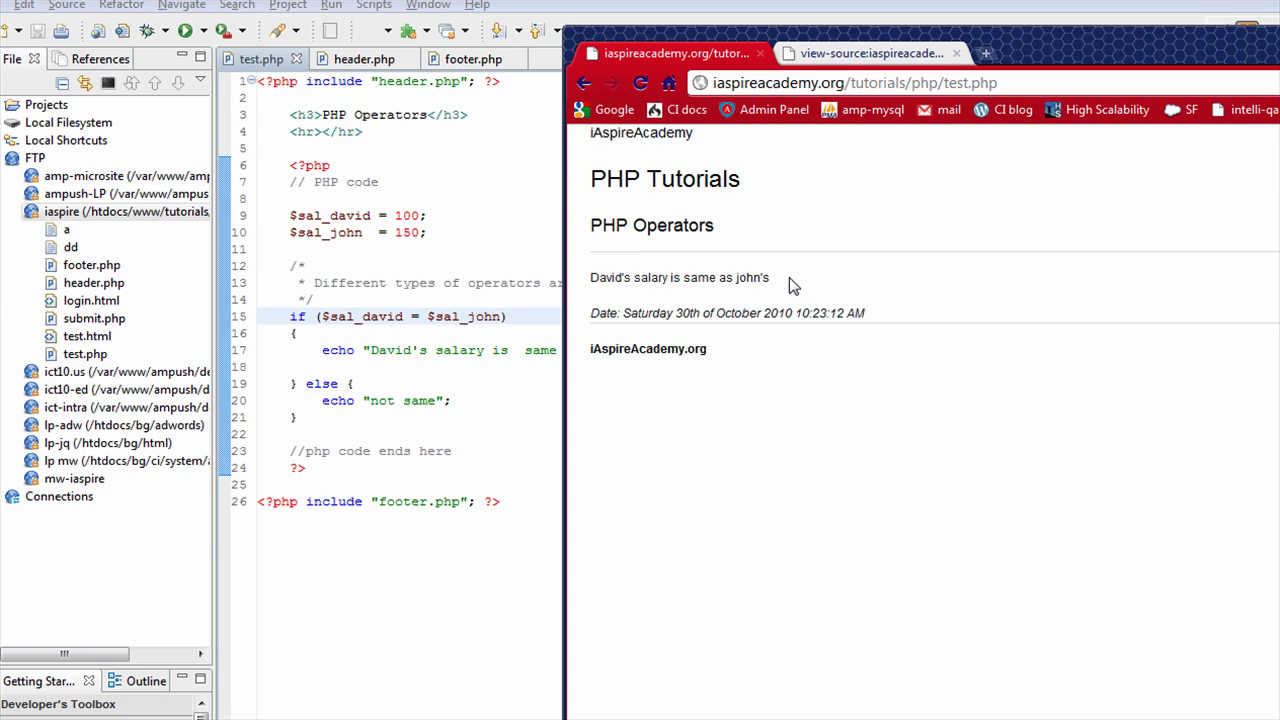
{"action": "left_click", "coordinate": [420, 370]}
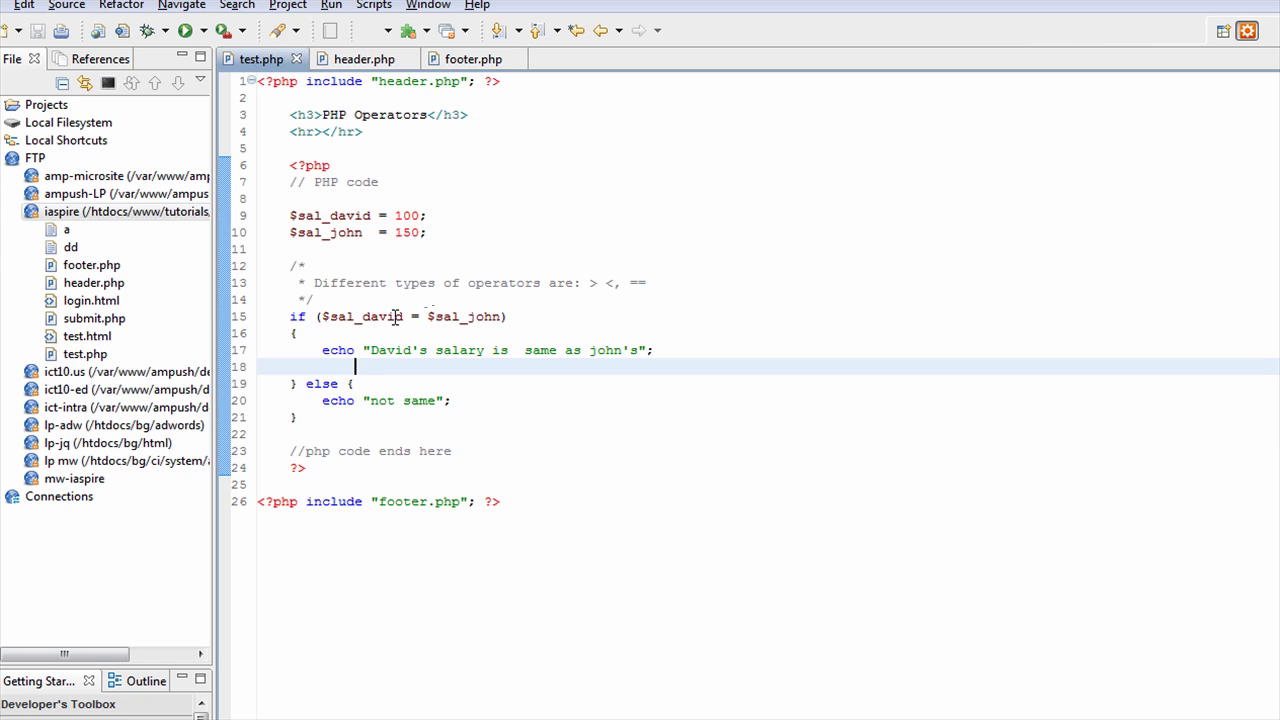
- Place the edit point before $sal_john on line 15 to restore ==
{"action": "left_click_drag", "start_coordinate": [411, 316], "coordinate": [322, 316]}
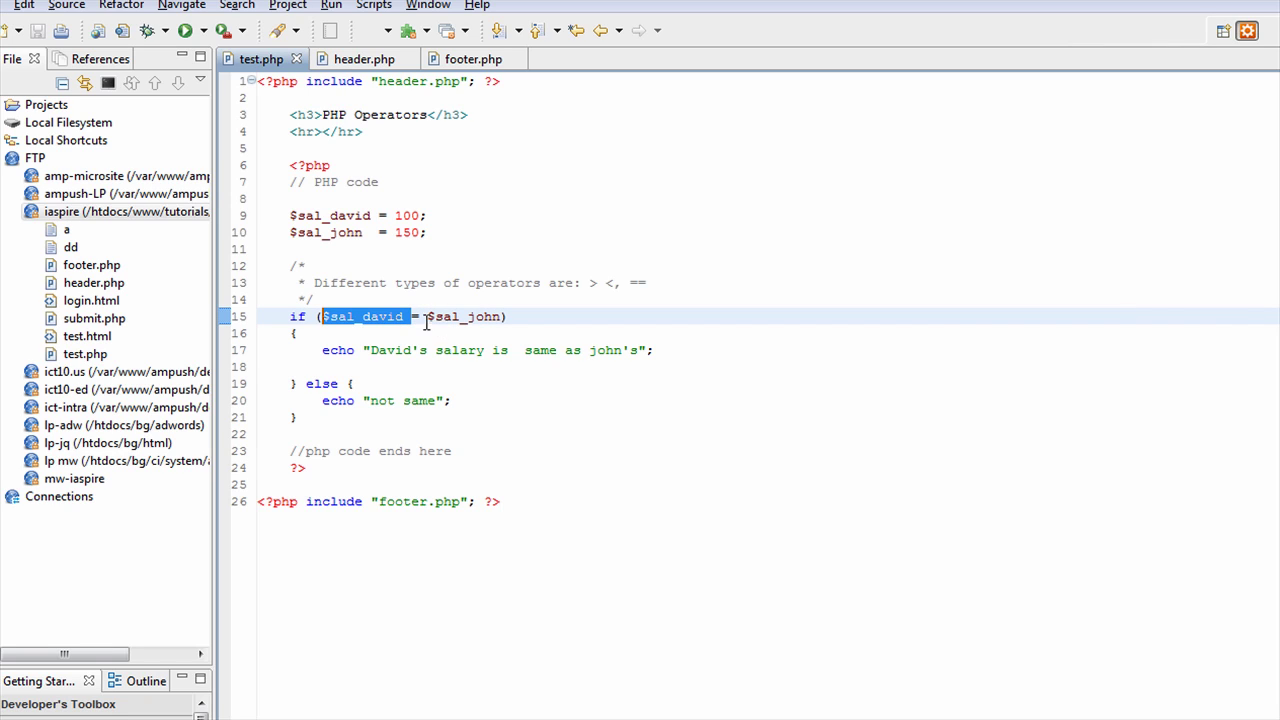
{"action": "left_click", "coordinate": [428, 317]}
{"action": "type", "text": "="}
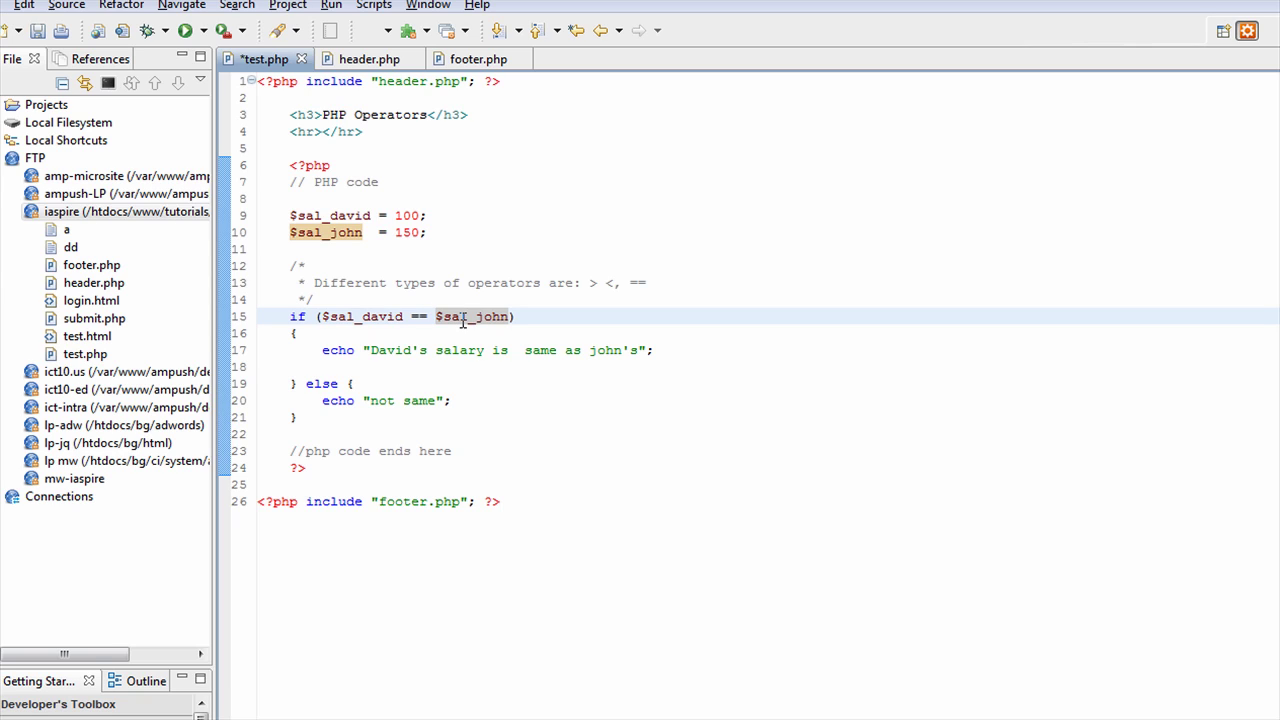
- Append ', ===' to the operators comment on line 13
{"action": "key", "text": "Up"}
{"action": "key", "text": "Up"}
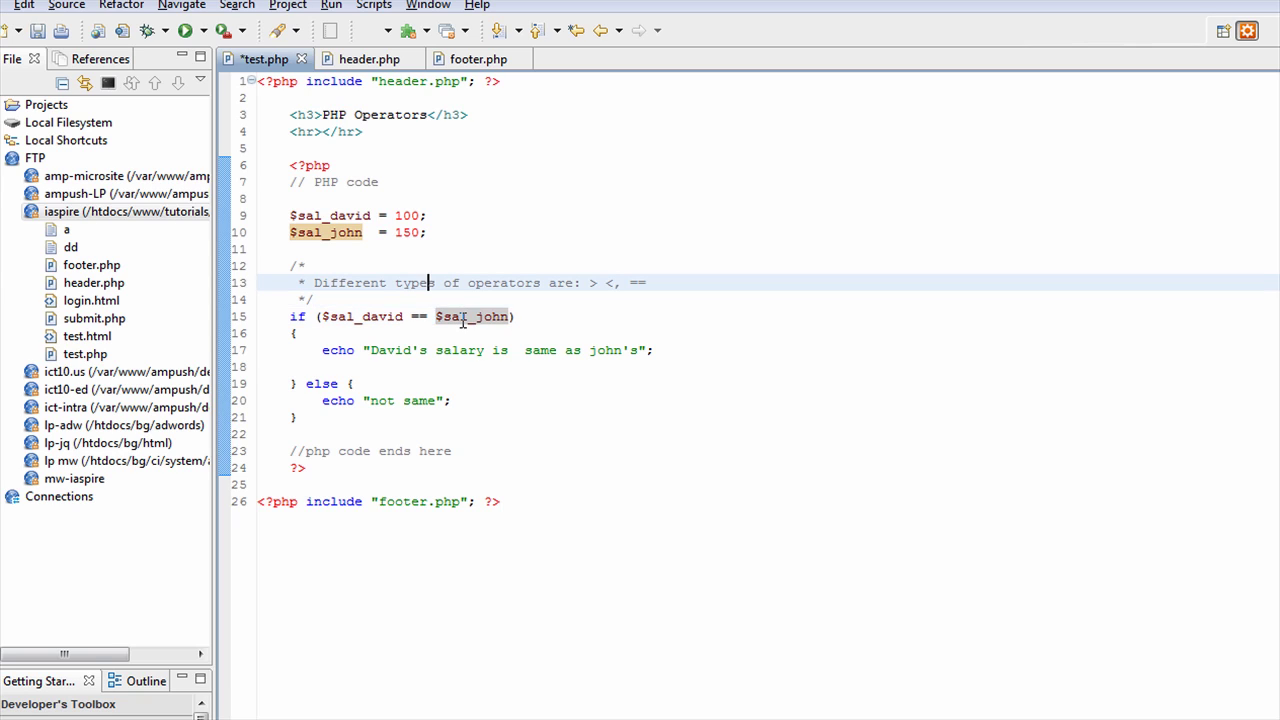
{"action": "key", "text": "End"}
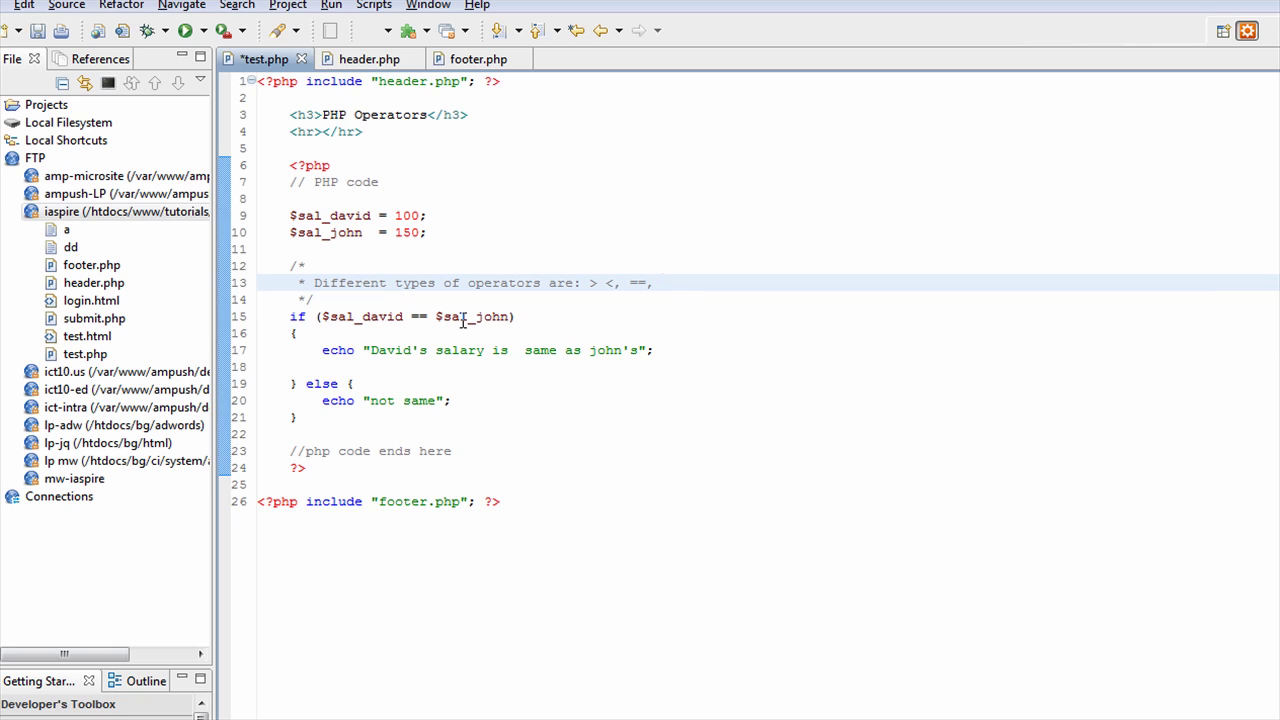
{"action": "type", "text": "==="}
{"action": "key", "text": "Left"}
{"action": "key", "text": "Left"}
{"action": "key", "text": "Left"}
{"action": "key", "text": "Down"}
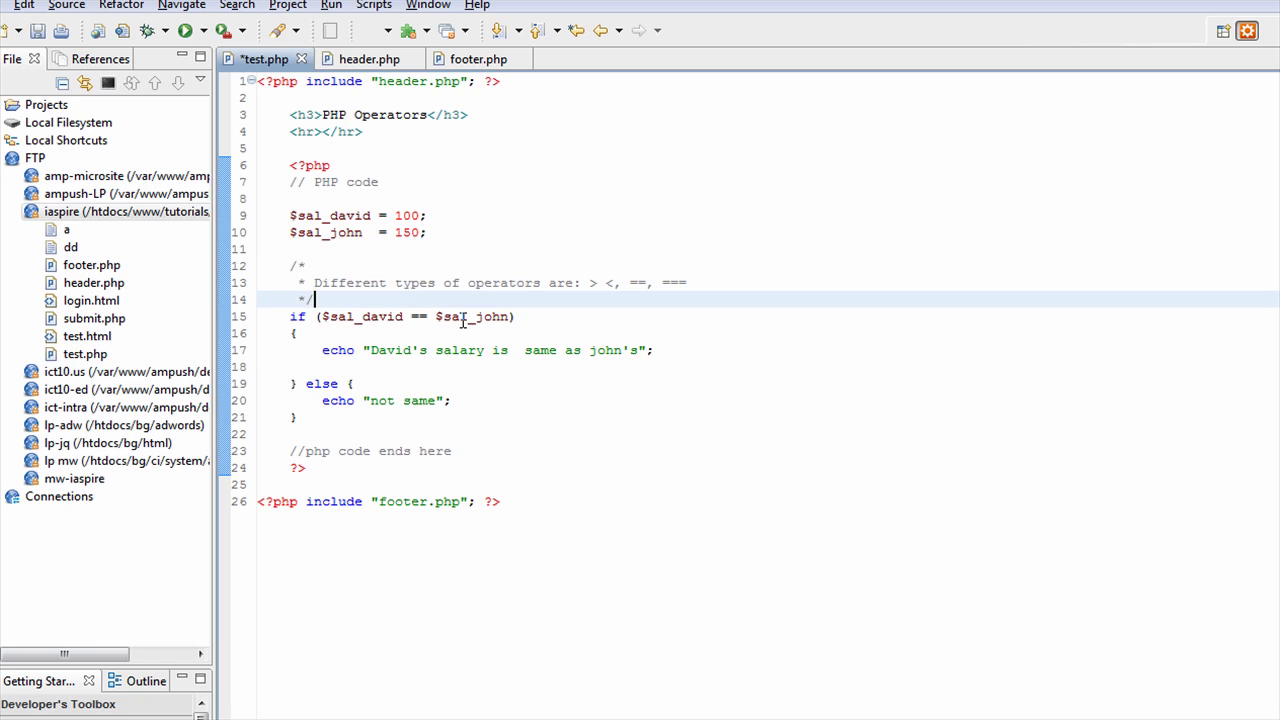
- Rewrite line 15 as if (($sal_david > $sal_john) === true) and save
{"action": "key", "text": "Down"}
{"action": "key", "text": "Left"}
{"action": "key", "text": "Left"}
{"action": "key", "text": "Left"}
{"action": "key", "text": "Left"}
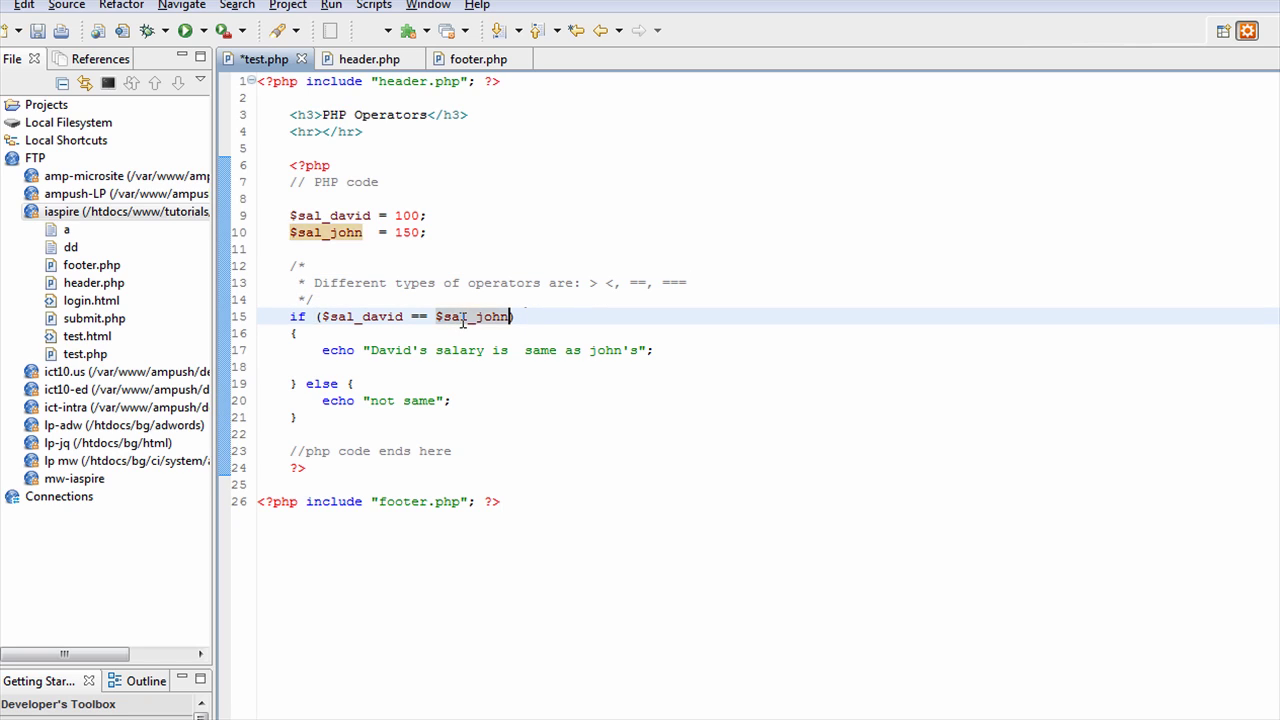
{"action": "key", "text": "Left"}
{"action": "key", "text": "Left"}
{"action": "key", "text": "Left"}
{"action": "key", "text": "Left"}
{"action": "key", "text": "Left"}
{"action": "key", "text": "Left"}
{"action": "key", "text": "BackSpace"}
{"action": "key", "text": "BackSpace"}
{"action": "type", "text": ">"}
{"action": "key", "text": "Delete"}
{"action": "key", "text": "Left"}
{"action": "key", "text": "Left"}
{"action": "key", "text": "Left"}
{"action": "key", "text": "Left"}
{"action": "key", "text": "Left"}
{"action": "key", "text": "Left"}
{"action": "key", "text": "Left"}
{"action": "key", "text": "Left"}
{"action": "key", "text": "Left"}
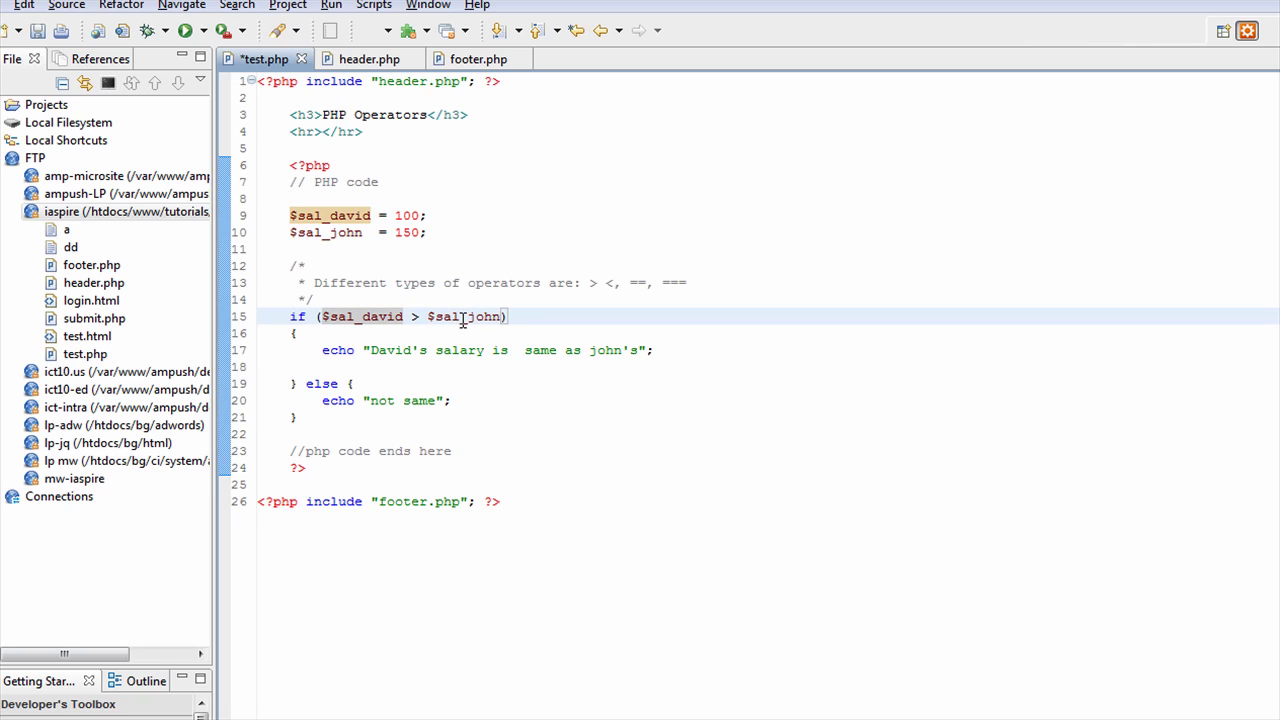
{"action": "key", "text": "Right"}
{"action": "key", "text": "Right"}
{"action": "key", "text": "Right"}
{"action": "key", "text": "Right"}
{"action": "key", "text": "Left"}
{"action": "key", "text": "Left"}
{"action": "key", "text": "Left"}
{"action": "key", "text": "Left"}
{"action": "type", "text": "("}
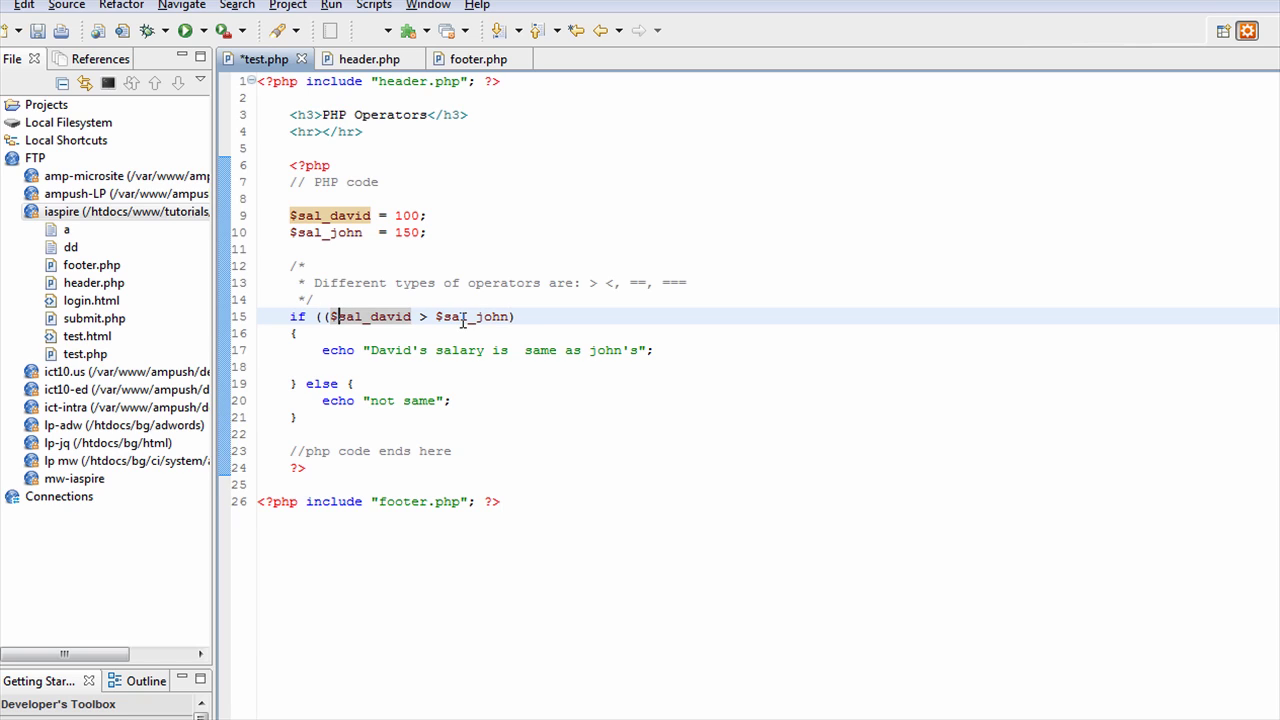
{"action": "key", "text": "Right"}
{"action": "key", "text": "Right"}
{"action": "key", "text": "Right"}
{"action": "key", "text": "ctrl+Right"}
{"action": "key", "text": "ctrl+Right"}
{"action": "key", "text": "Right"}
{"action": "key", "text": "Right"}
{"action": "key", "text": "Right"}
{"action": "type", "text": ")"}
{"action": "type", "text": " === true"}
{"action": "left_click_drag", "start_coordinate": [333, 316], "coordinate": [512, 316]}
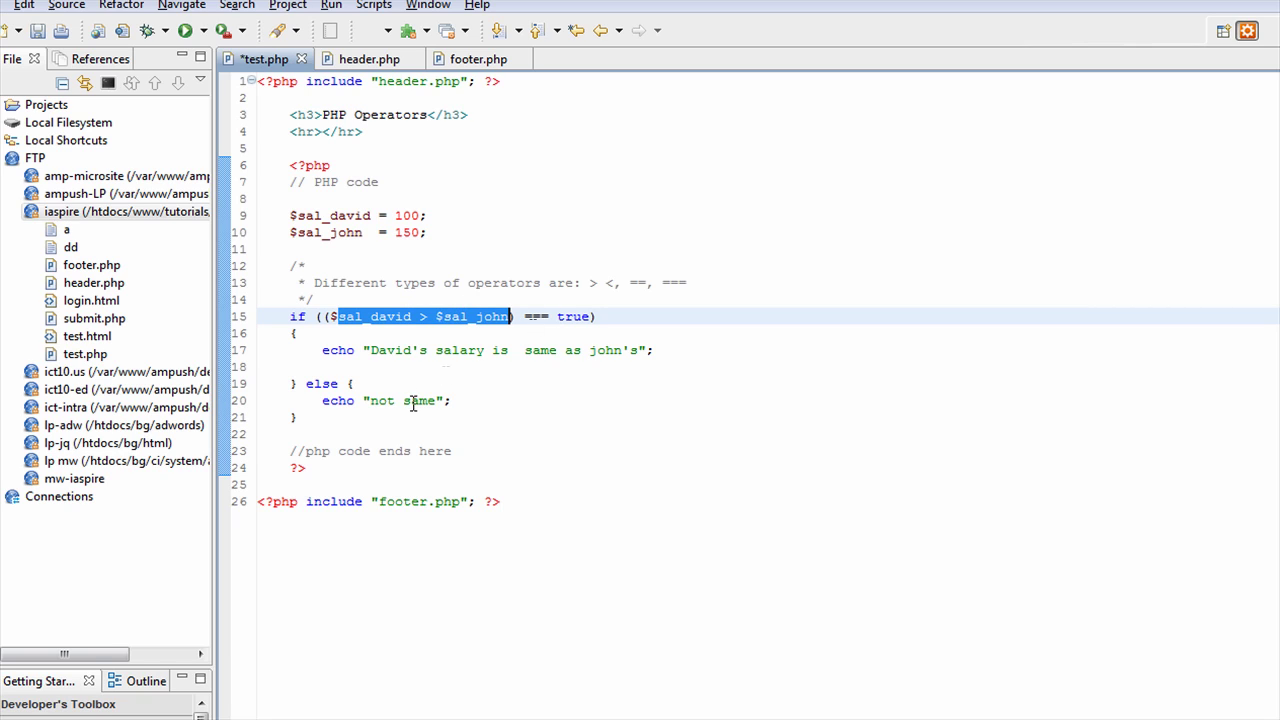
{"action": "left_click", "coordinate": [412, 345]}
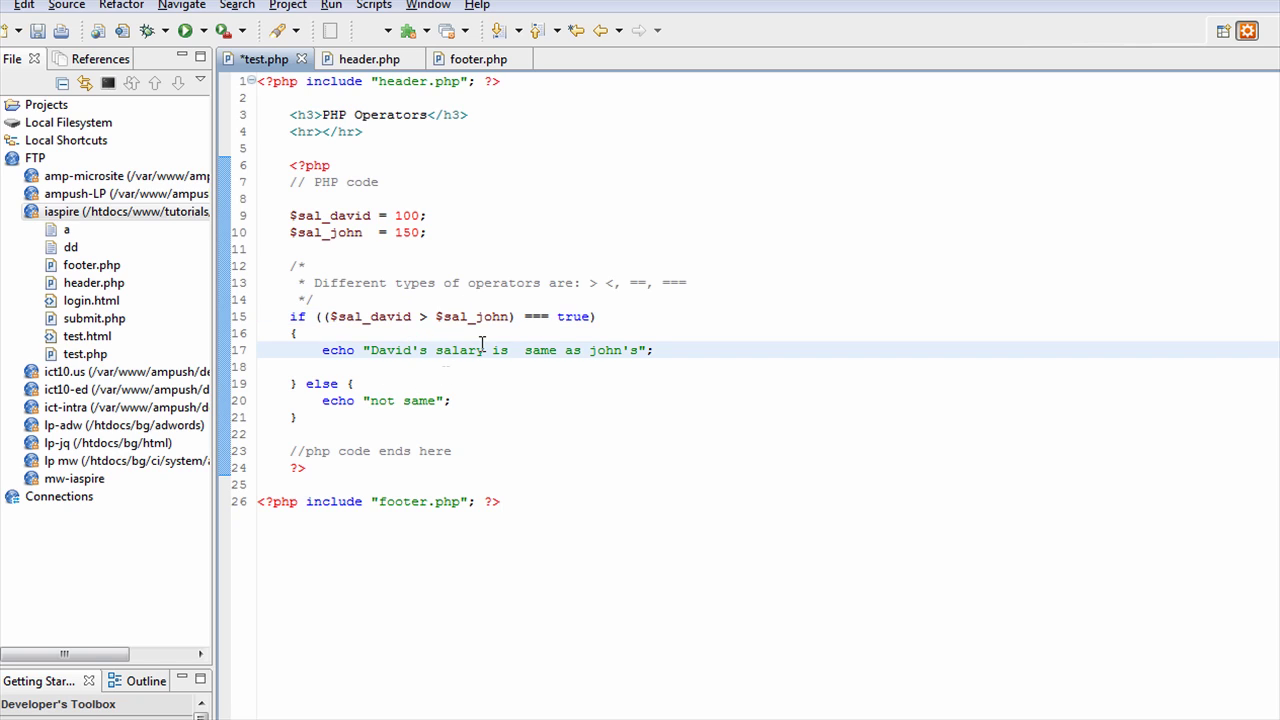
{"action": "key", "text": "ctrl+s"}
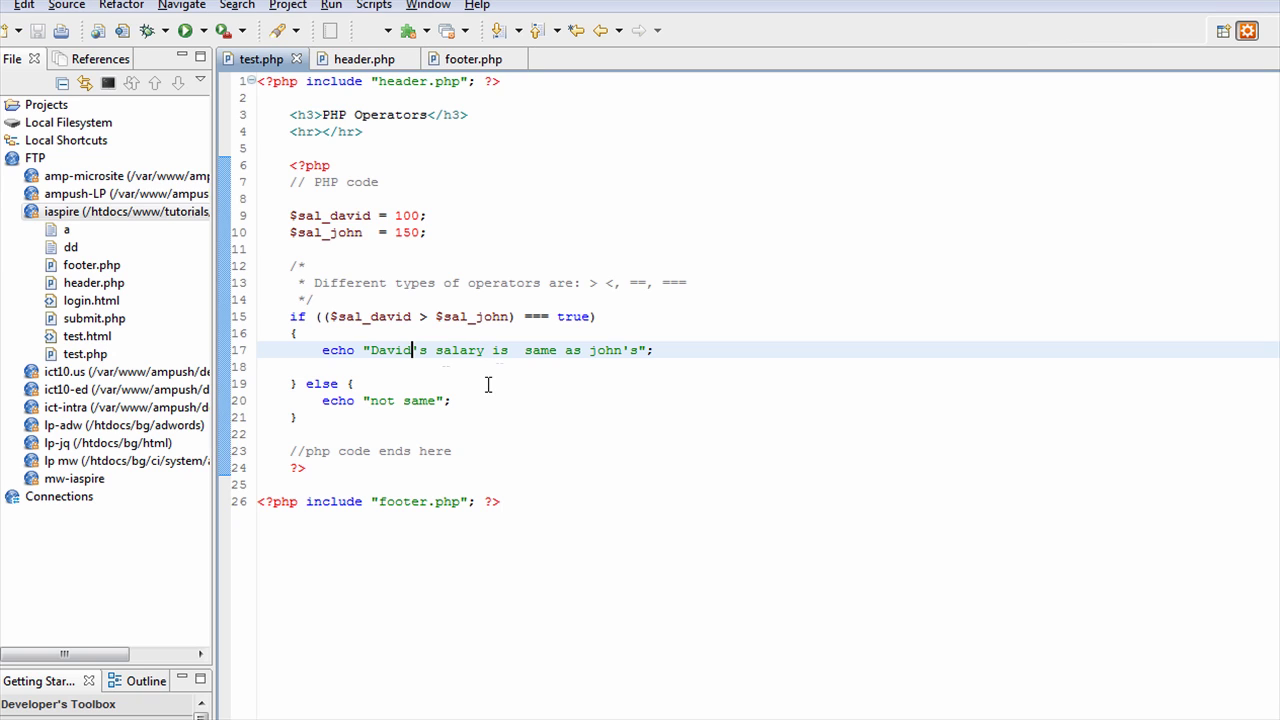
- Reload test.php in Chrome to confirm it prints 'not same'
{"action": "key", "text": "alt+Tab"}
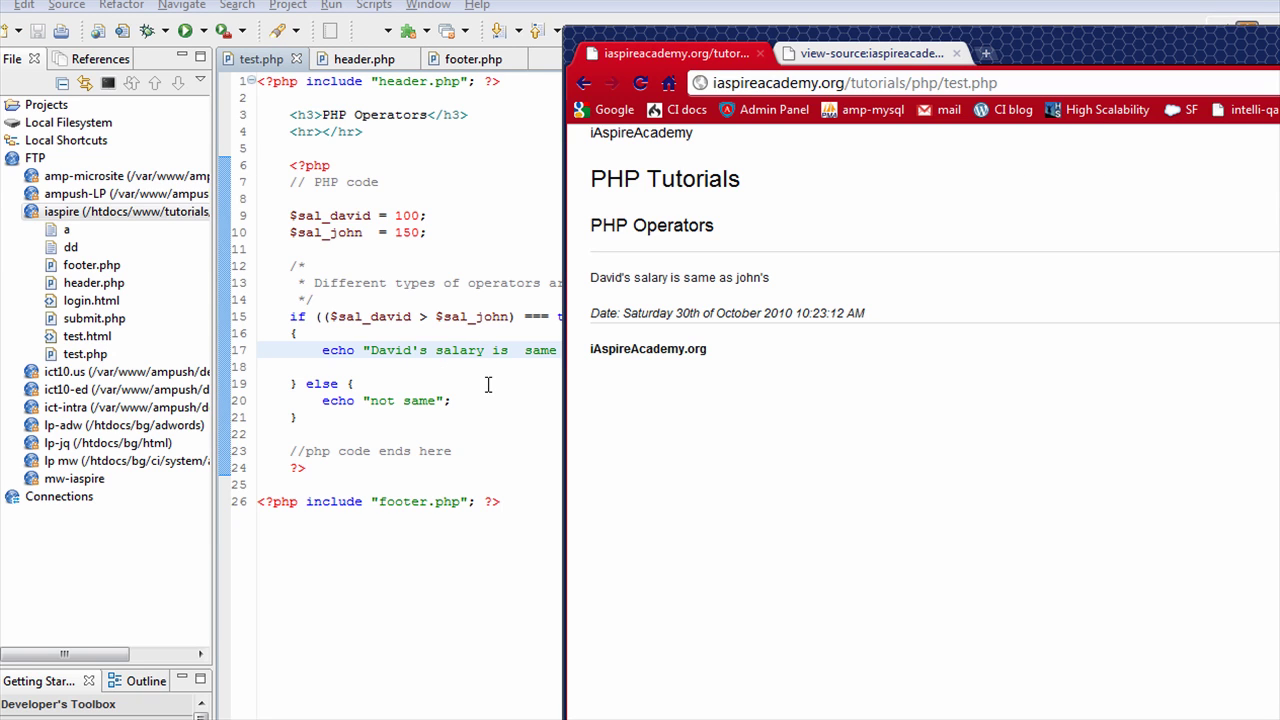
{"action": "left_click", "coordinate": [642, 88]}
{"action": "left_click", "coordinate": [378, 401]}
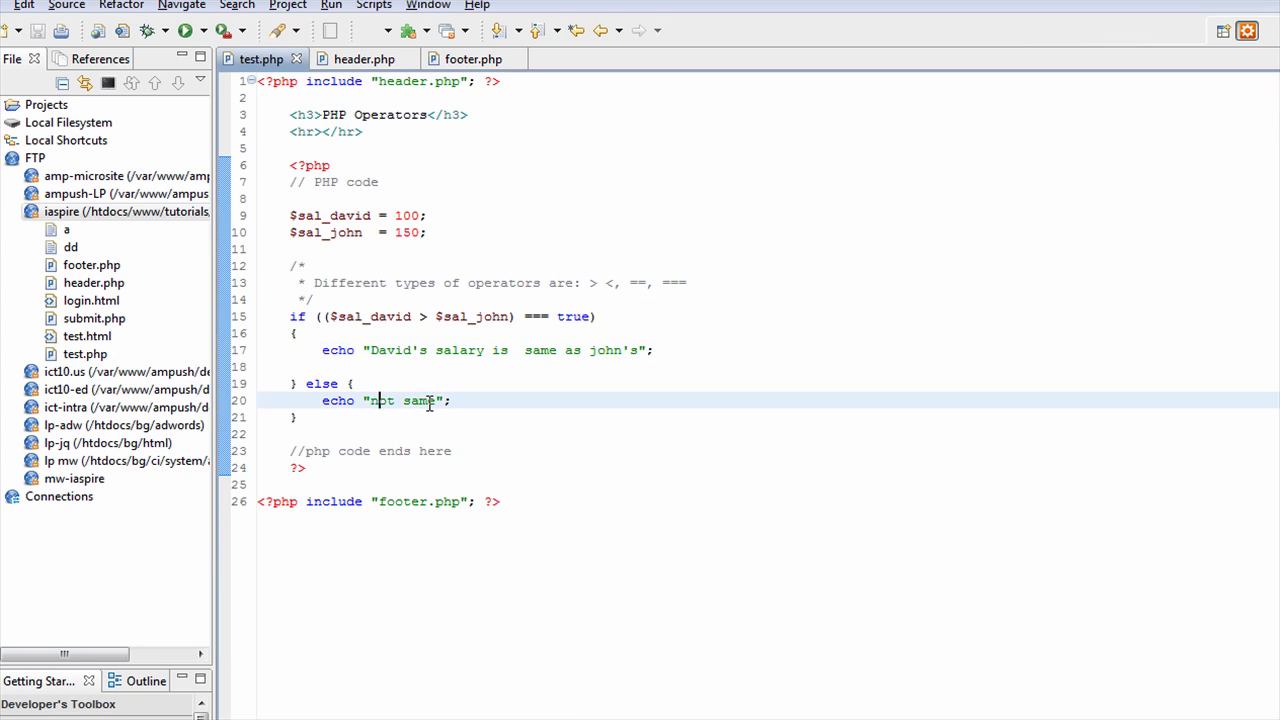
- Change === true to !== false, save, and reload Chrome with F5
{"action": "left_click", "coordinate": [533, 316]}
{"action": "key", "text": "BackSpace"}
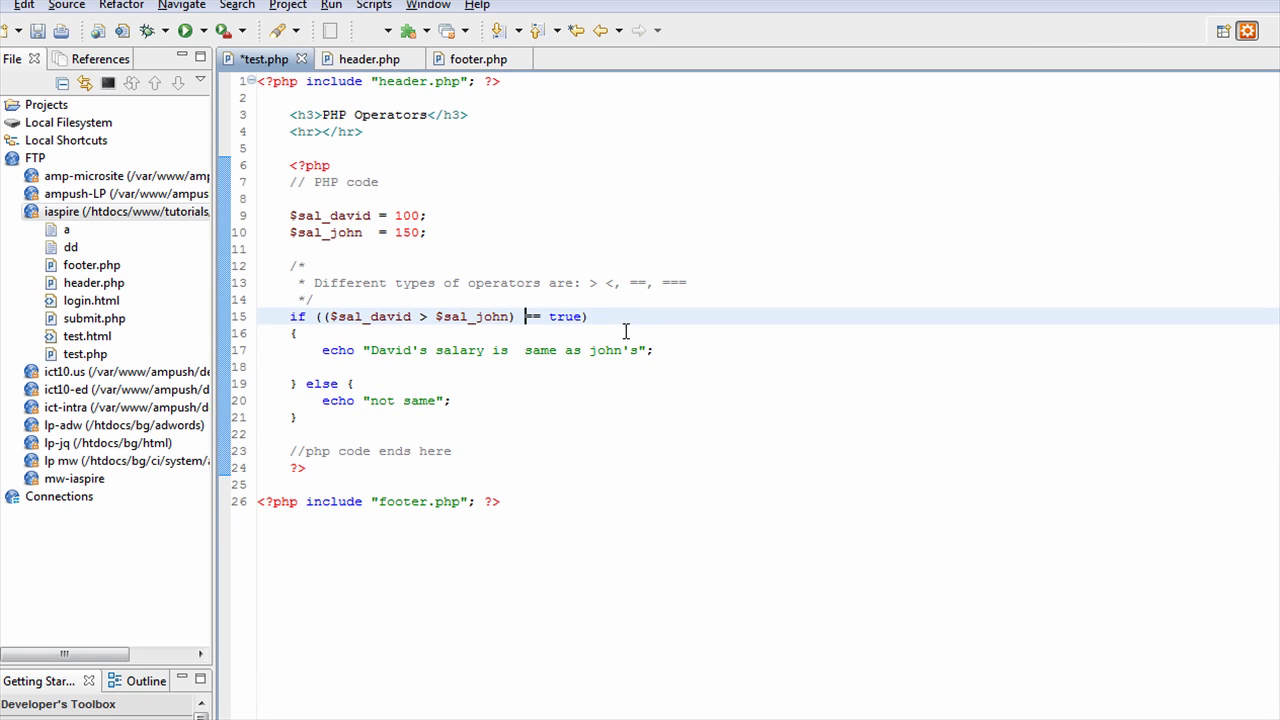
{"action": "type", "text": "!"}
{"action": "key", "text": "Right"}
{"action": "key", "text": "Right"}
{"action": "key", "text": "Right"}
{"action": "key", "text": "shift+Right"}
{"action": "key", "text": "shift+Right"}
{"action": "key", "text": "shift+Right"}
{"action": "key", "text": "shift+Right"}
{"action": "type", "text": "false"}
{"action": "key", "text": "ctrl+s"}
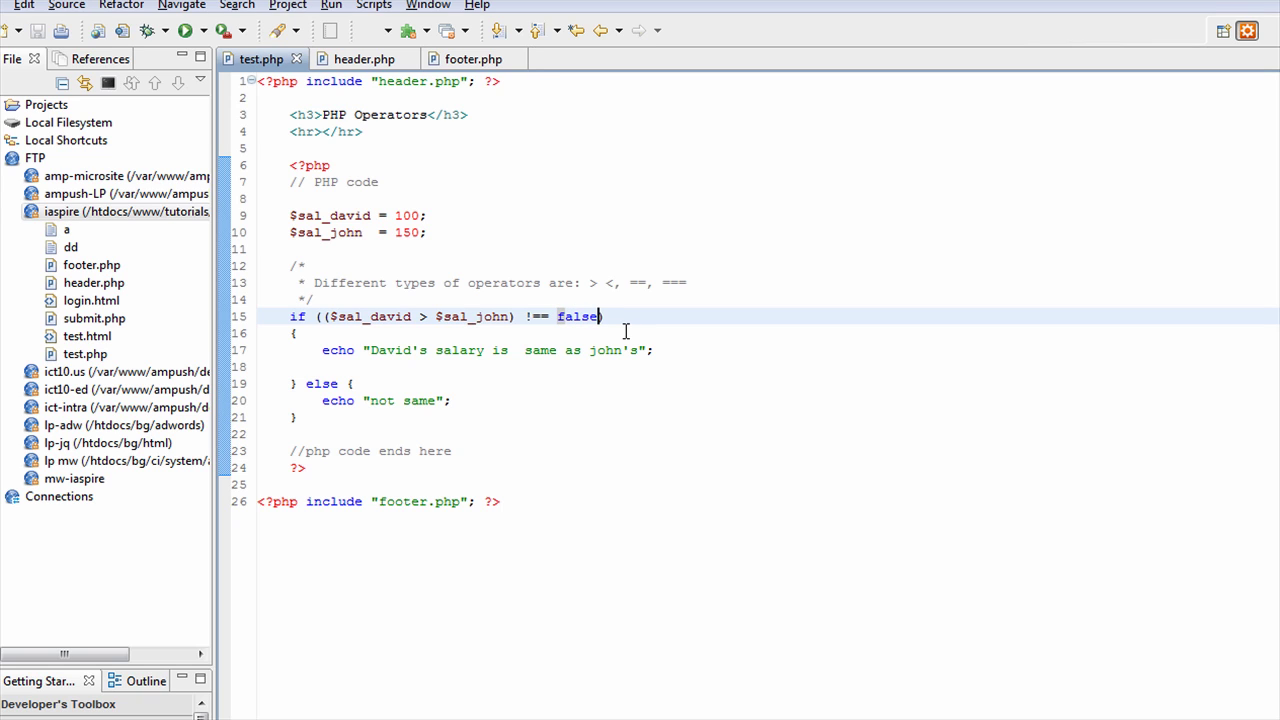
{"action": "key", "text": "alt+Tab"}
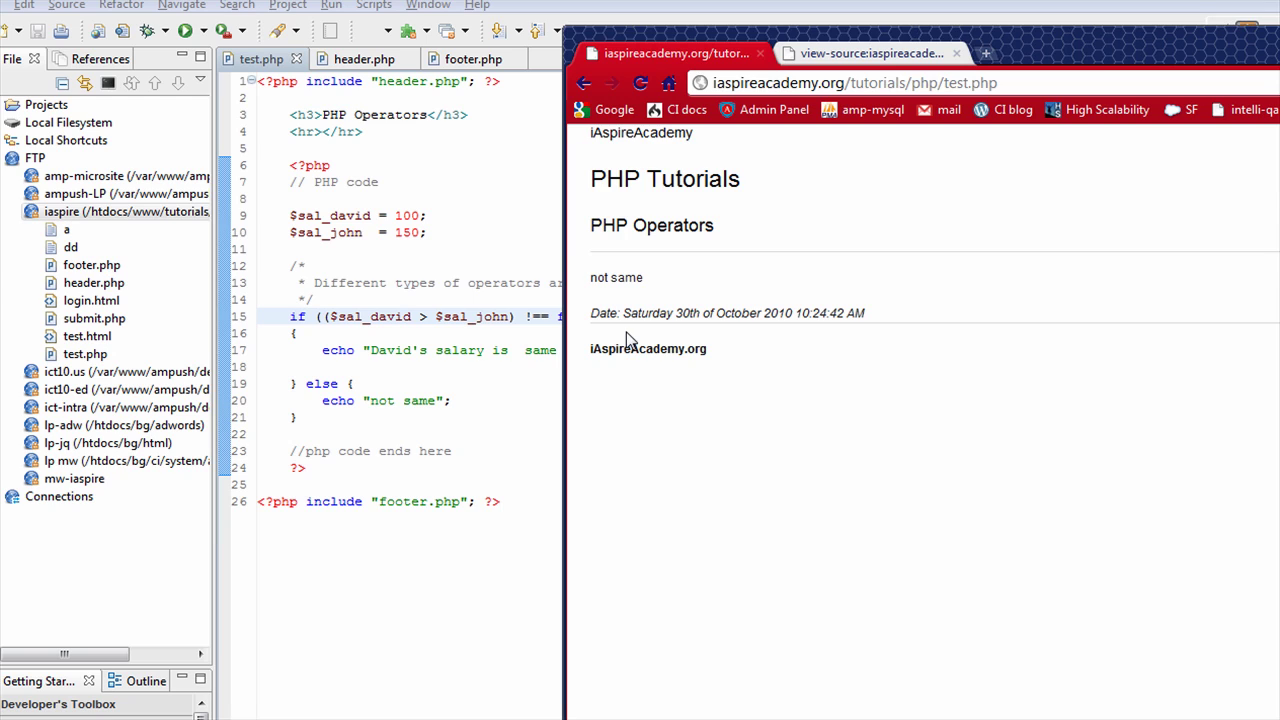
{"action": "key", "text": "F5"}
- Delete ' !== false' from line 15, leaving if (!($sal_david > $sal_john))
{"action": "key", "text": "alt+Tab"}
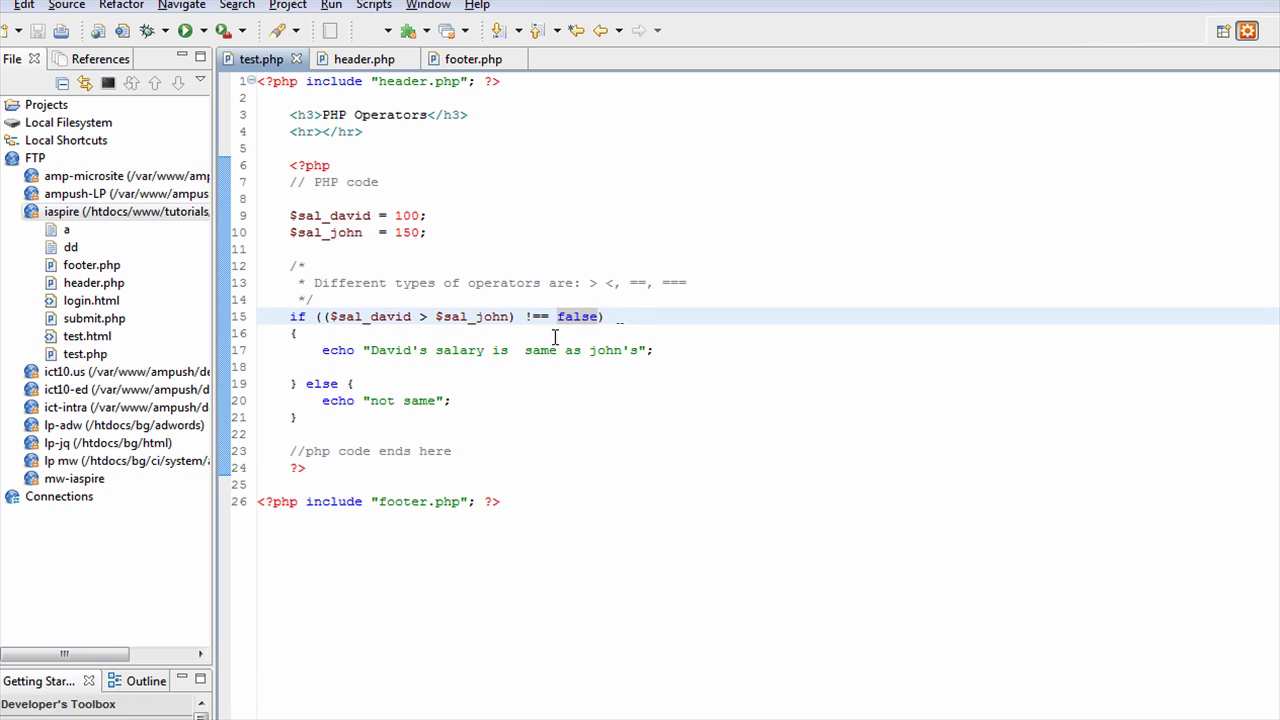
{"action": "left_click_drag", "start_coordinate": [661, 283], "coordinate": [686, 287]}
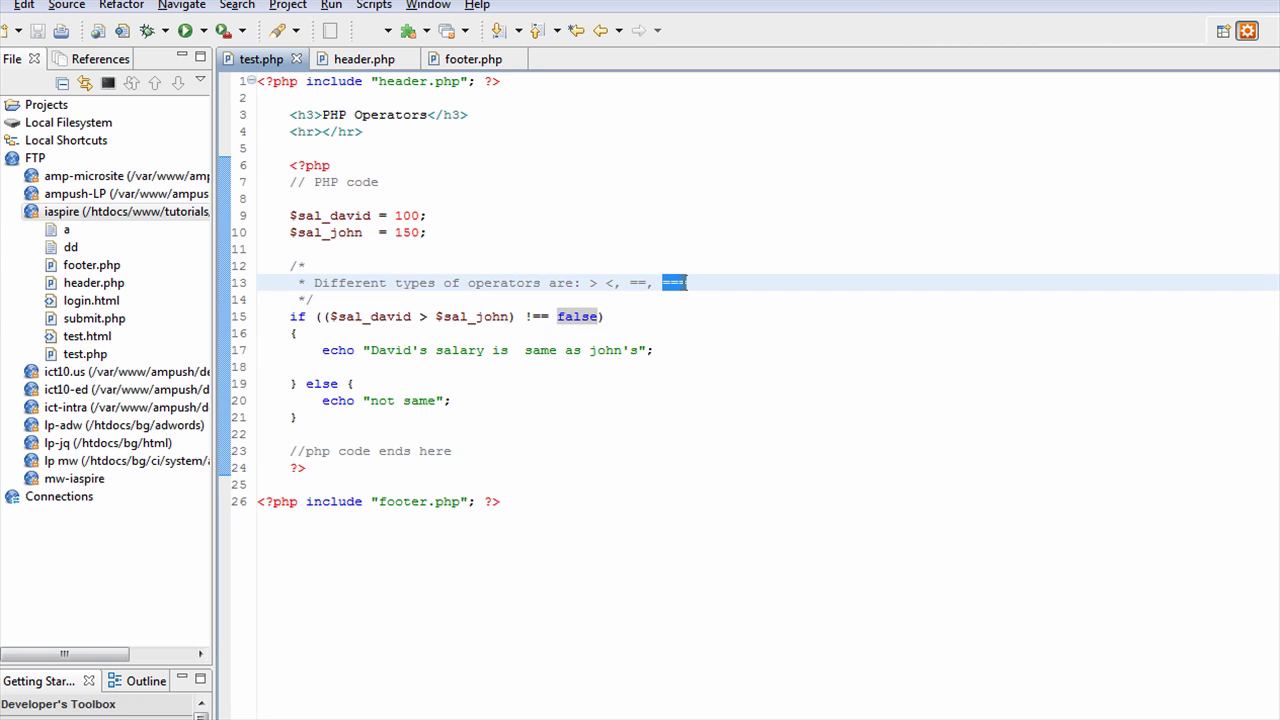
{"action": "left_click", "coordinate": [686, 283]}
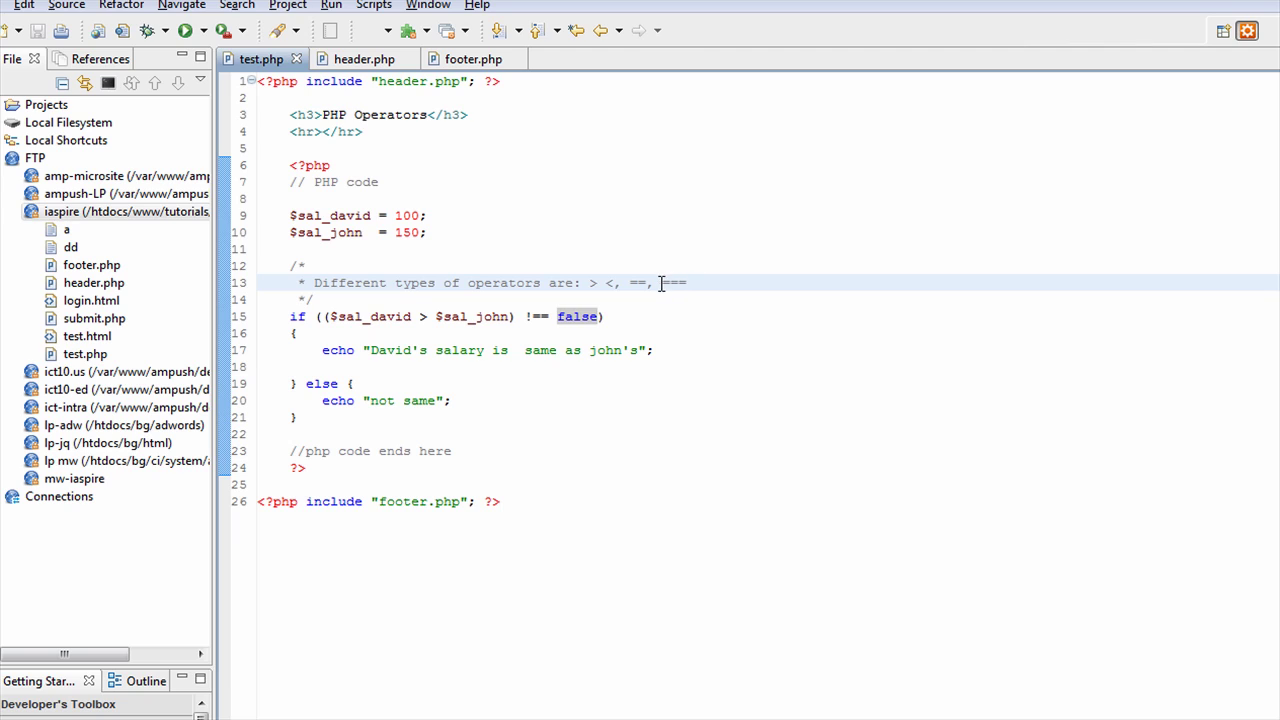
{"action": "left_click", "coordinate": [533, 316]}
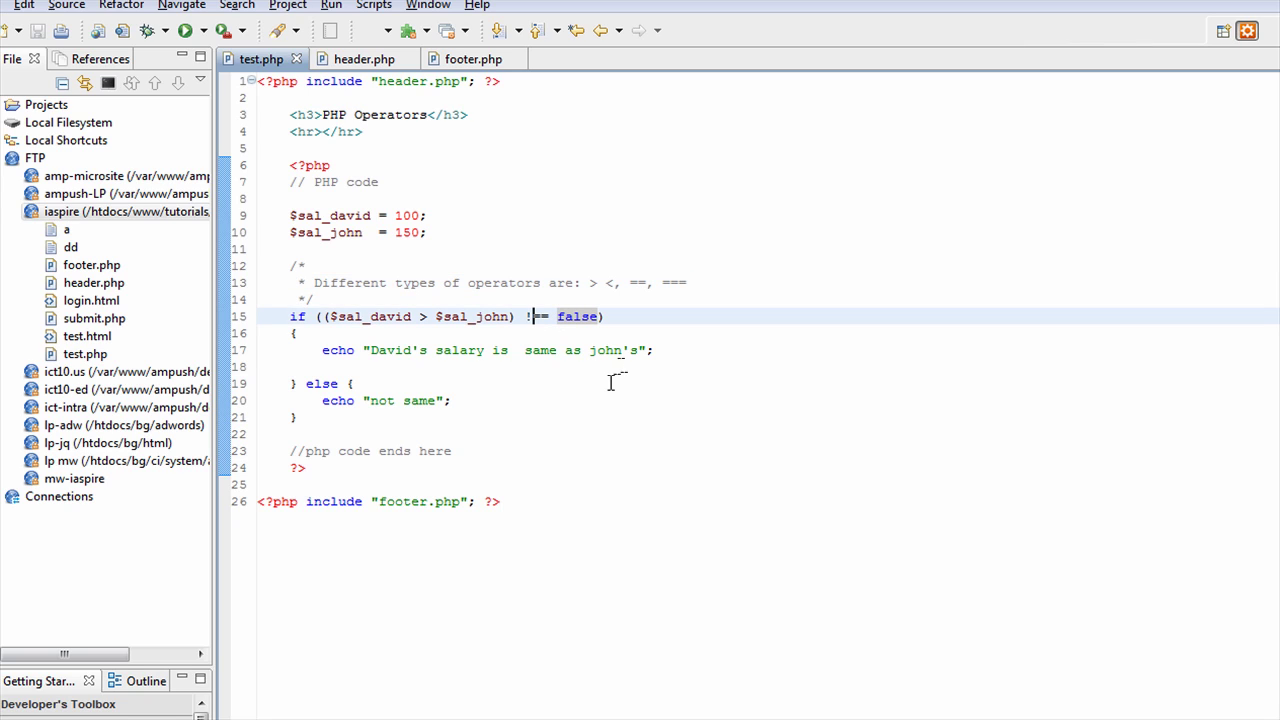
{"action": "left_click", "coordinate": [330, 316]}
{"action": "key", "text": "Left"}
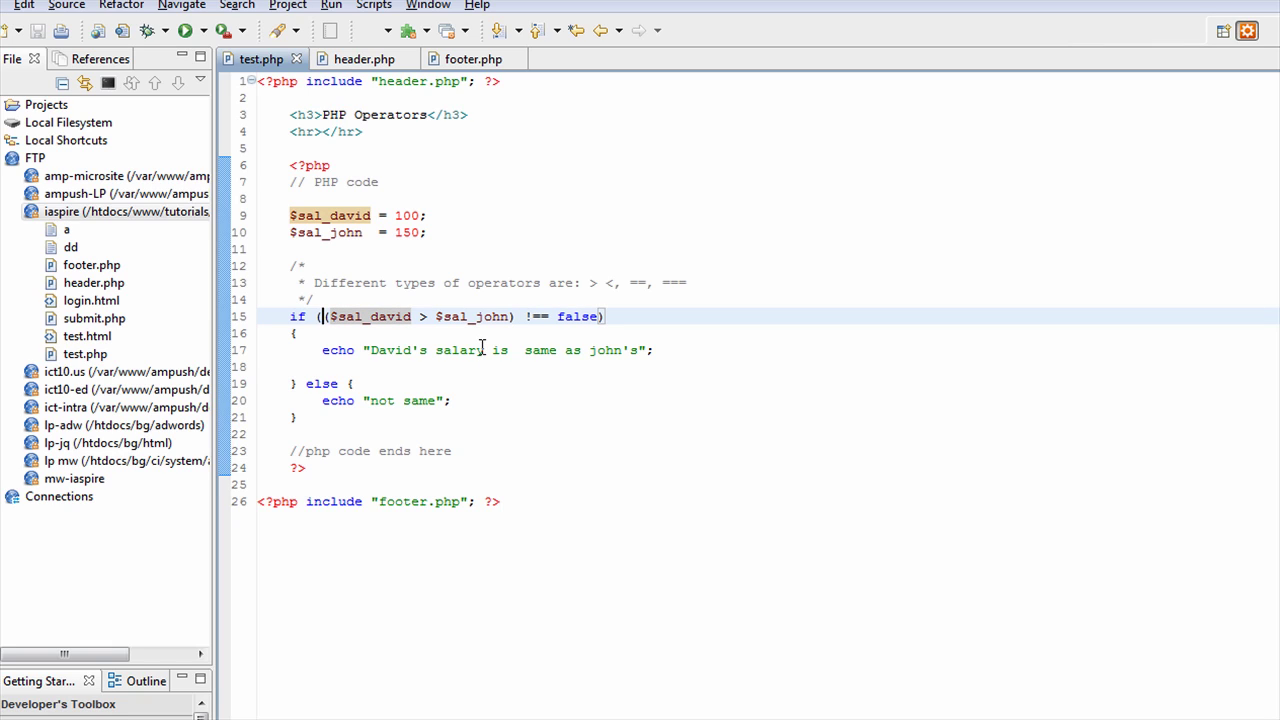
{"action": "type", "text": "!"}
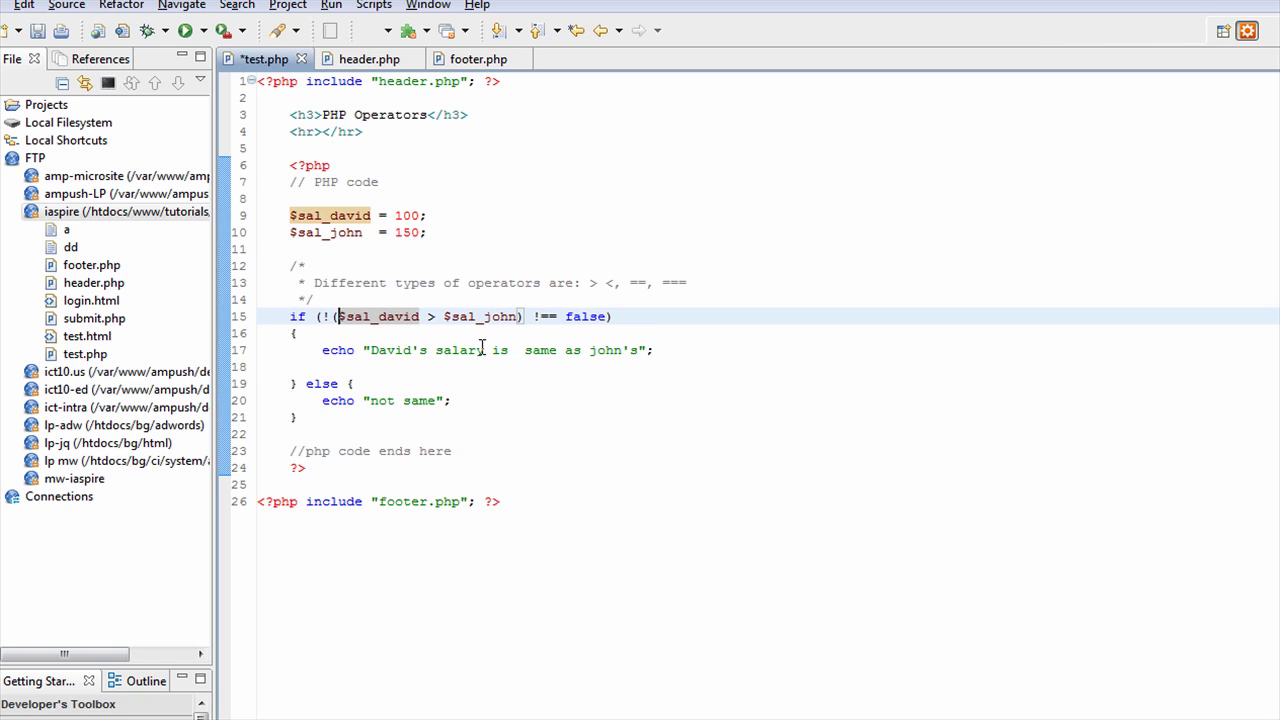
{"action": "key", "text": "ctrl+Right"}
{"action": "key", "text": "ctrl+Right"}
{"action": "key", "text": "ctrl+Right"}
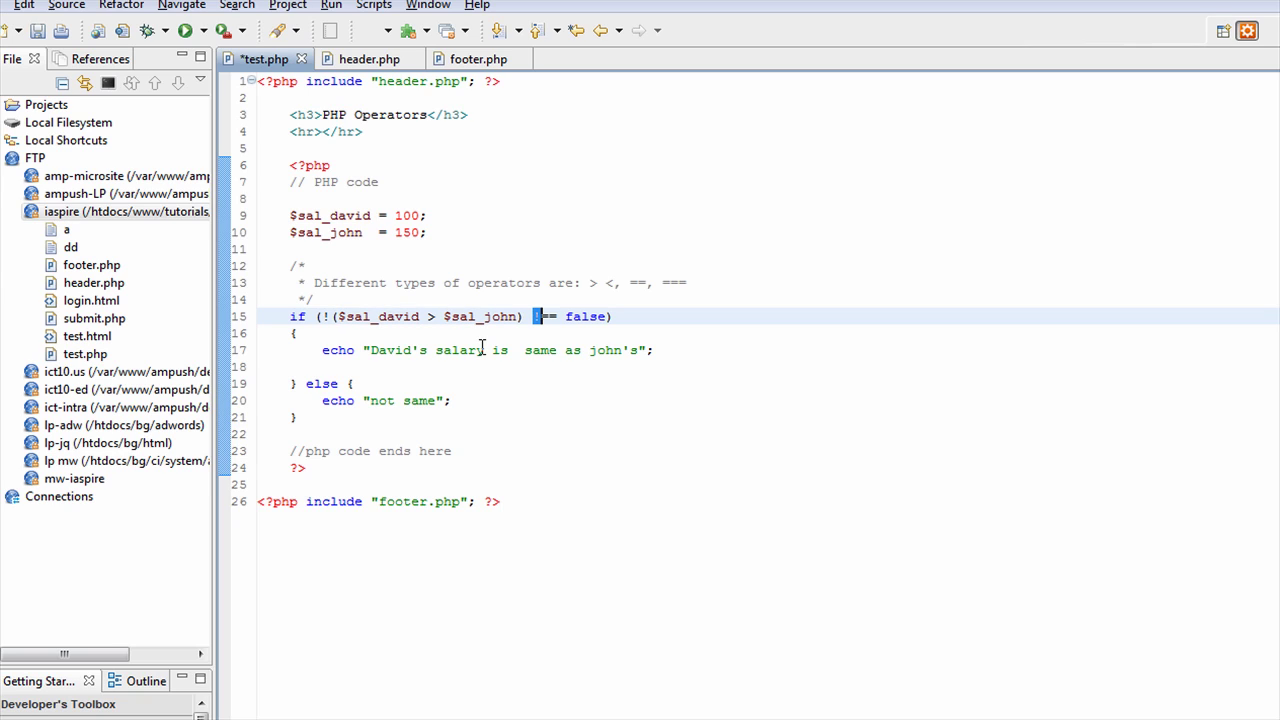
{"action": "key", "text": "shift+ctrl+Right"}
{"action": "key", "text": "shift+ctrl+Right"}
{"action": "key", "text": "Delete"}
- Highlight the negation sign and the ($sal_david > $sal_john) comparison in the condition
{"action": "key", "text": "ctrl+Left"}
{"action": "key", "text": "ctrl+Left"}
{"action": "key", "text": "ctrl+Left"}
{"action": "key", "text": "Left"}
{"action": "key", "text": "Left"}
{"action": "key", "text": "ctrl+Left"}
{"action": "key", "text": "ctrl+Left"}
{"action": "key", "text": "shift+Left"}
{"action": "key", "text": "Right"}
{"action": "key", "text": "shift+Right"}
{"action": "key", "text": "shift+Right"}
{"action": "key", "text": "shift+ctrl+Right"}
{"action": "key", "text": "shift+ctrl+Right"}
{"action": "key", "text": "shift+ctrl+Right"}
{"action": "key", "text": "shift+ctrl+Right"}
{"action": "key", "text": "shift+Right"}
{"action": "key", "text": "shift+ctrl+Right"}
{"action": "key", "text": "shift+Right"}
{"action": "key", "text": "shift+Left"}
{"action": "key", "text": "shift+Right"}
{"action": "key", "text": "Left"}
{"action": "key", "text": "Left"}
{"action": "key", "text": "Right"}
{"action": "key", "text": "shift+Left"}
{"action": "key", "text": "Right"}
{"action": "key", "text": "Right"}
- Re-highlight the comparison and the ! sign, then clear the highlight
{"action": "left_click", "coordinate": [338, 316]}
{"action": "left_click", "coordinate": [298, 333]}
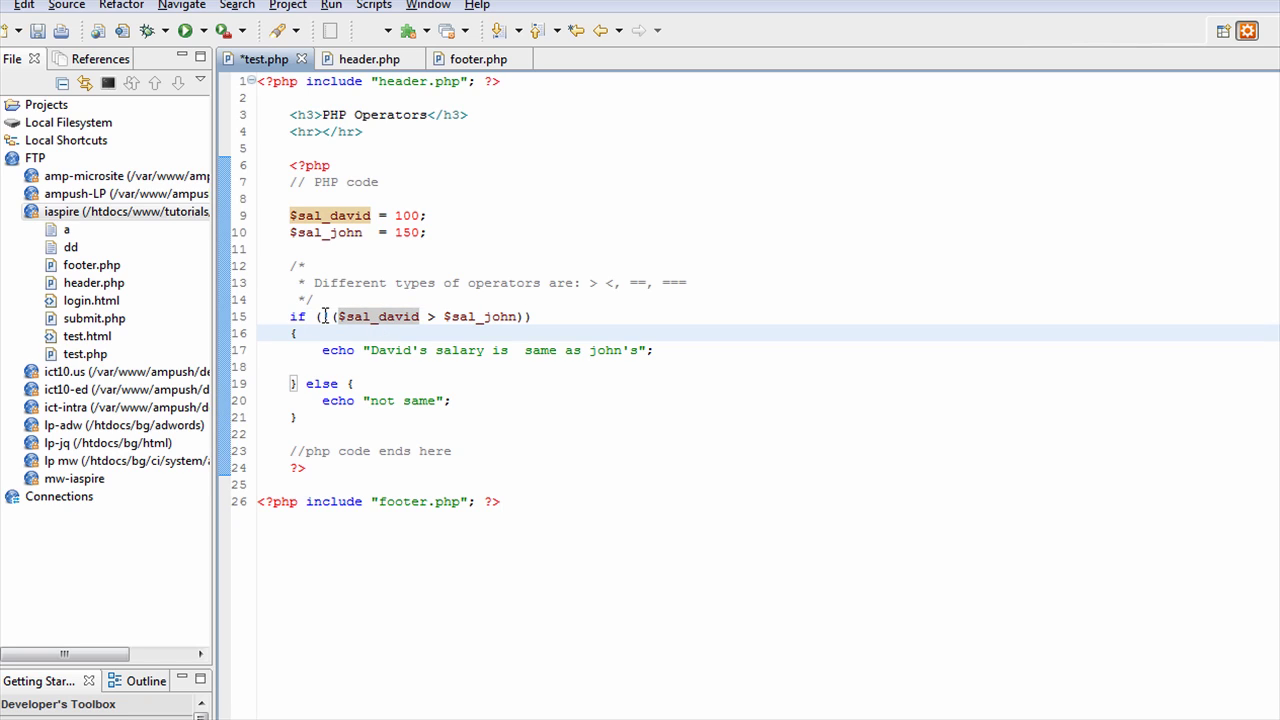
{"action": "left_click_drag", "start_coordinate": [338, 316], "coordinate": [518, 316]}
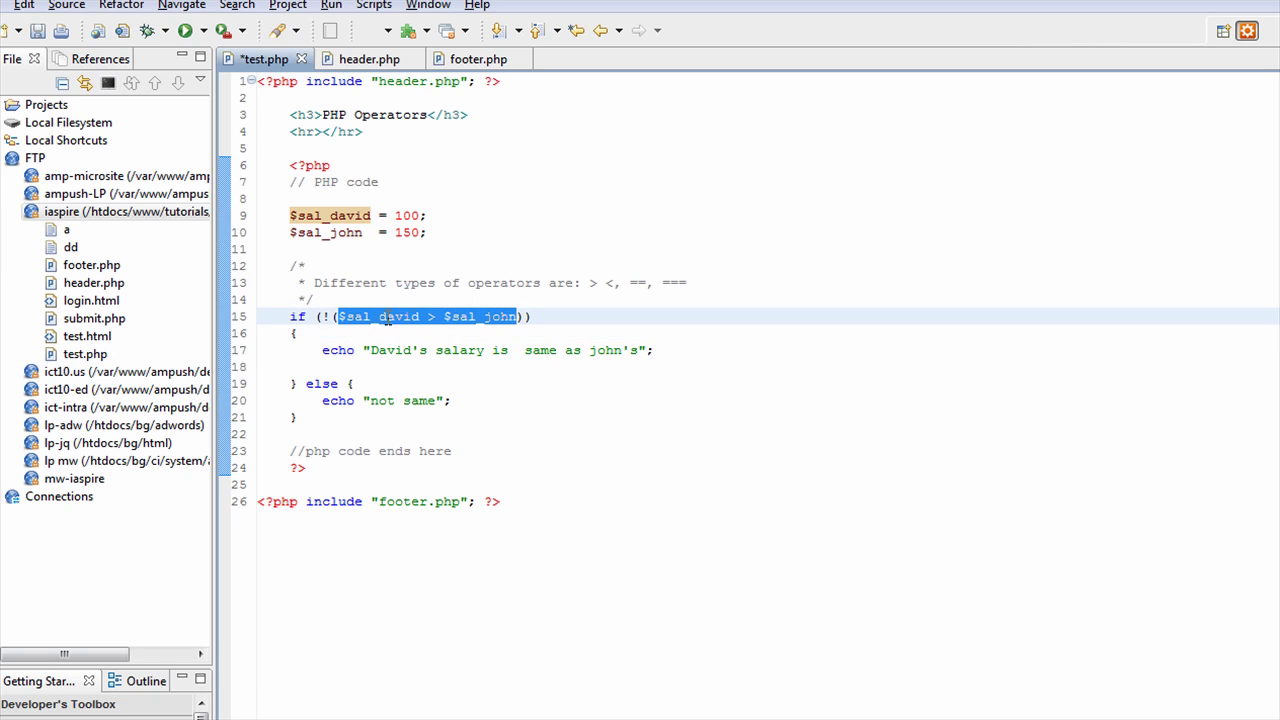
{"action": "left_click_drag", "start_coordinate": [330, 316], "coordinate": [322, 316]}
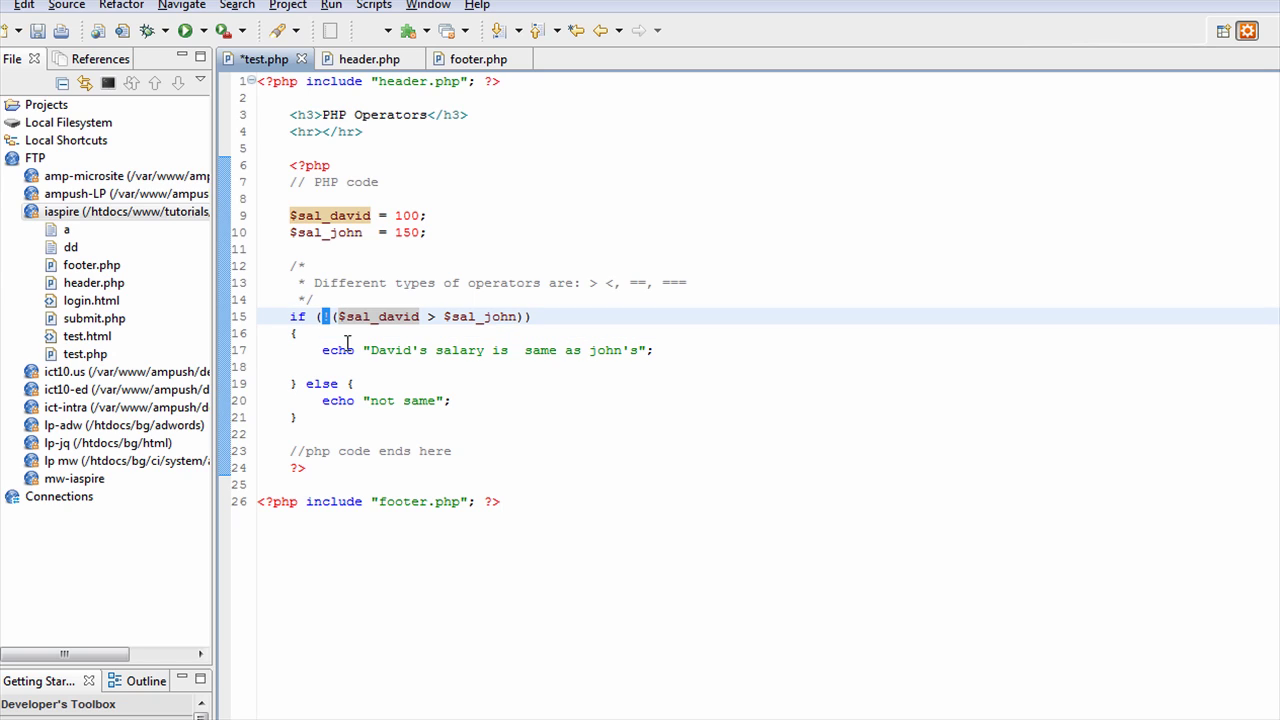
{"action": "left_click", "coordinate": [348, 343]}
{"action": "left_click", "coordinate": [405, 333]}
- Save, reload the page in Chrome, and place the cursor after David' for the missing 's'
{"action": "key", "text": "ctrl+s"}
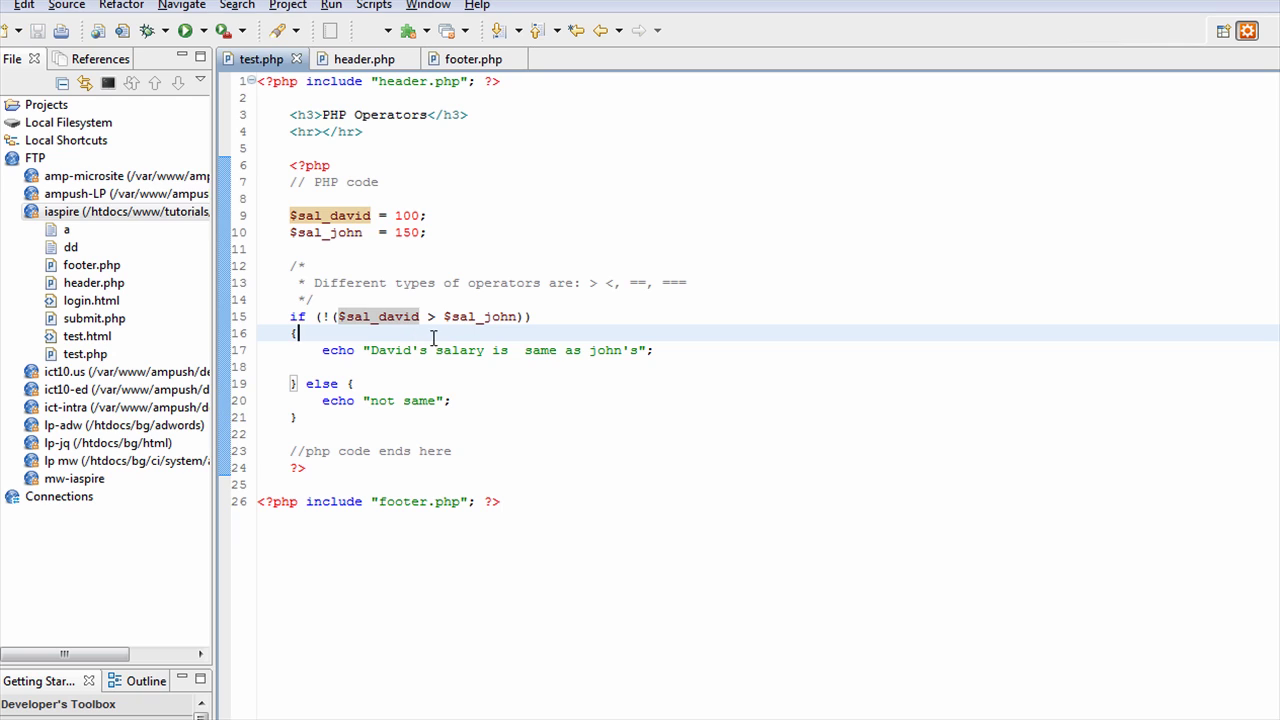
{"action": "key", "text": "alt+Tab"}
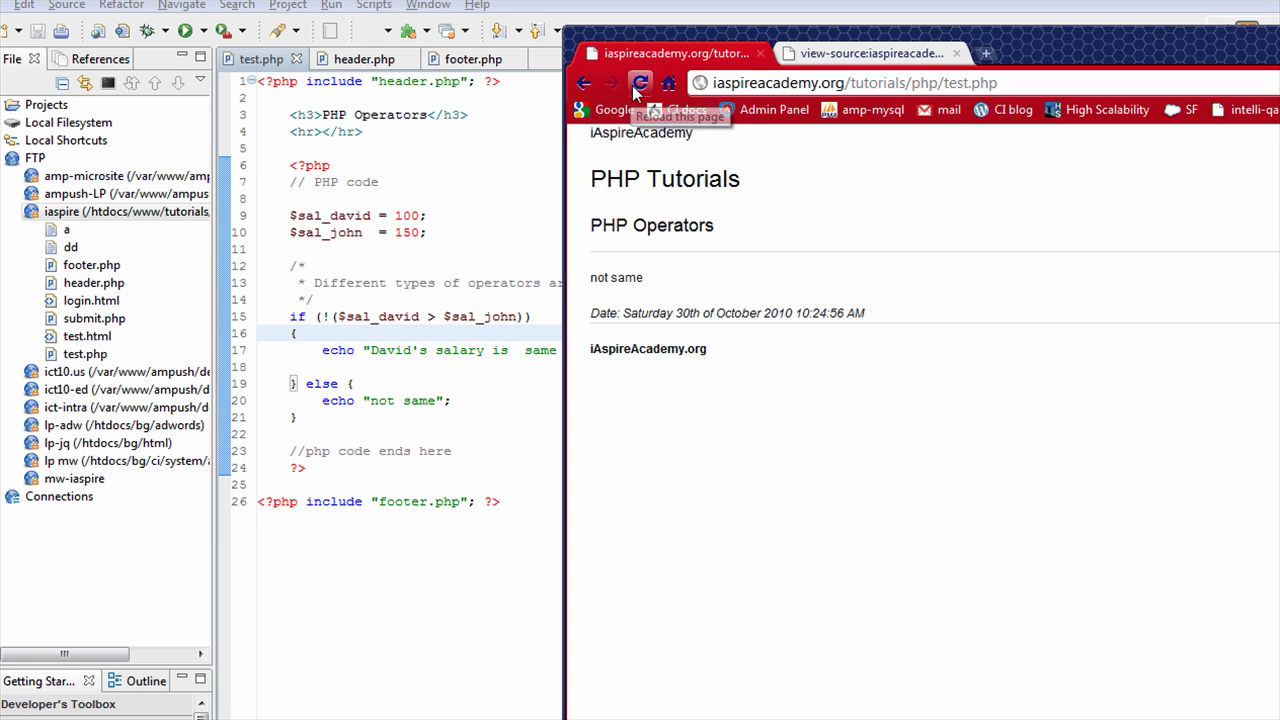
{"action": "left_click", "coordinate": [639, 86]}
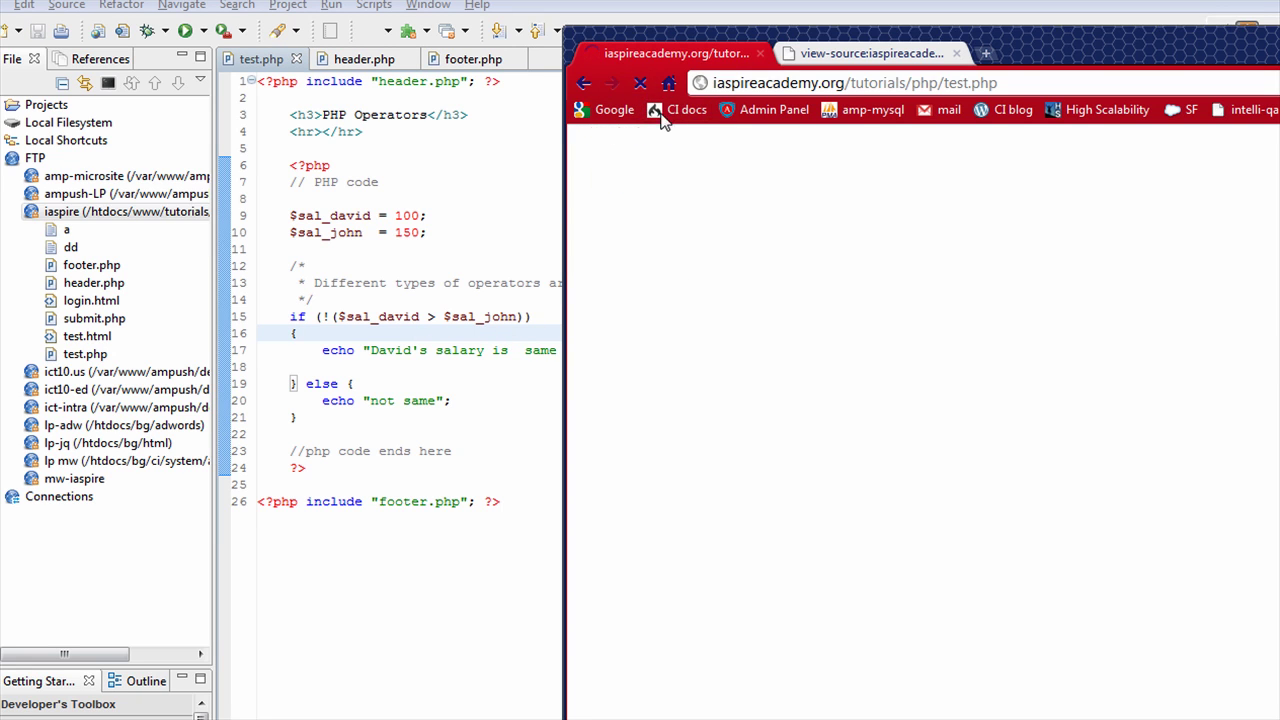
{"action": "left_click", "coordinate": [420, 349]}
{"action": "type", "text": "s"}
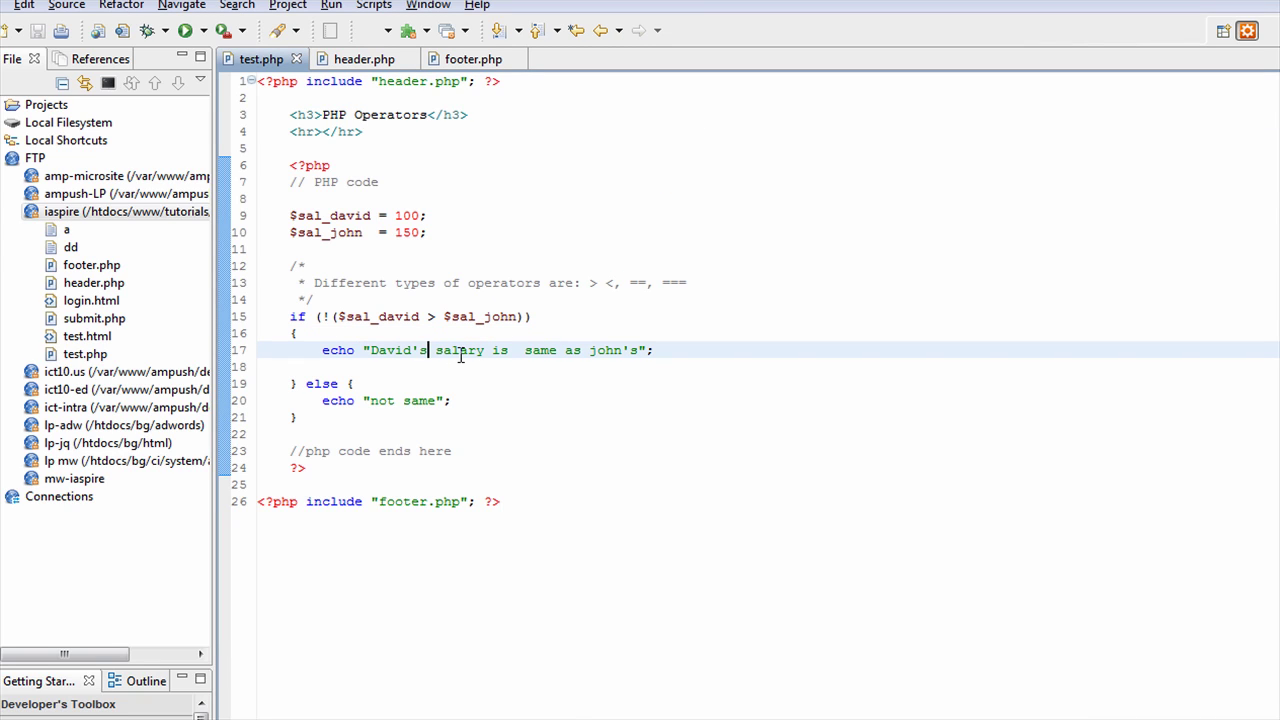
- Append ++ to the operators comment on line 13
{"action": "left_click", "coordinate": [722, 283]}
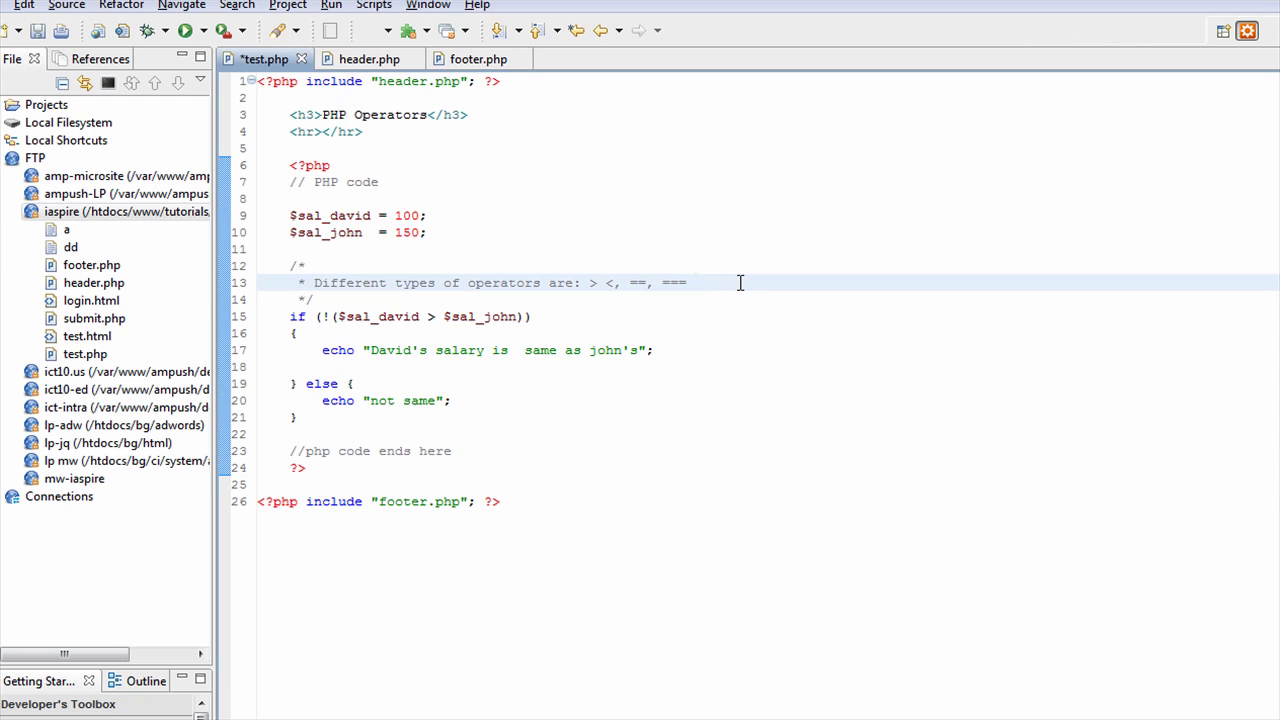
{"action": "type", "text": "++"}
{"action": "key", "text": "BackSpace"}
{"action": "key", "text": "BackSpace"}
{"action": "type", "text": "++"}
{"action": "key", "text": "Down"}
{"action": "key", "text": "Down"}
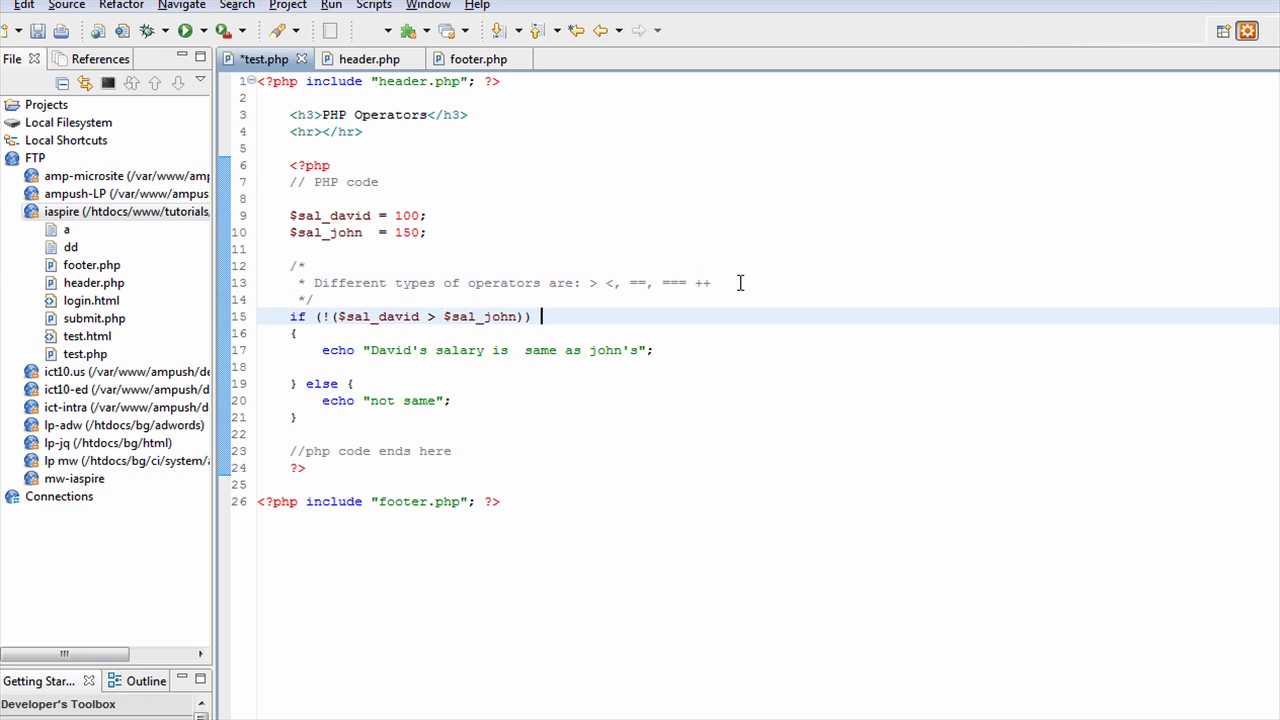
{"action": "key", "text": "Up"}
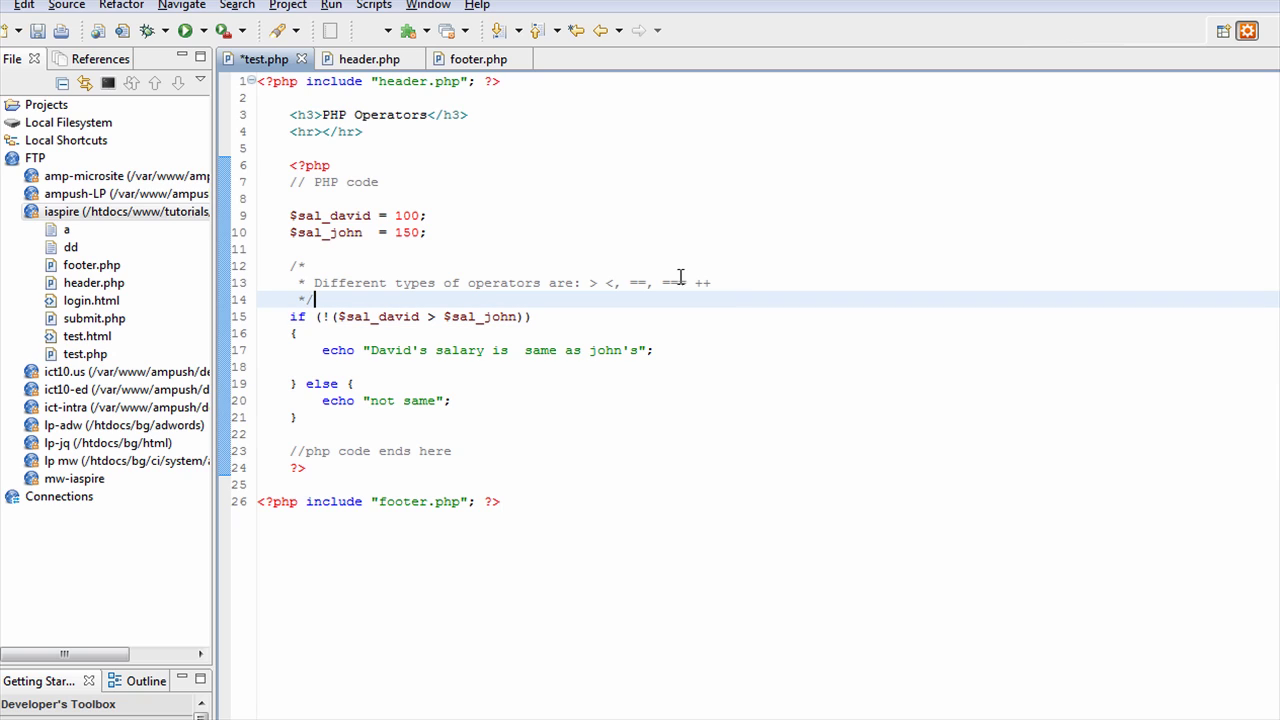
- Copy the $sal_david line below the comment and trim it to $sal_david++;
{"action": "left_click_drag", "start_coordinate": [284, 215], "coordinate": [432, 215]}
{"action": "key", "text": "ctrl+c"}
{"action": "left_click", "coordinate": [358, 299]}
{"action": "key", "text": "Return"}
{"action": "key", "text": "Return"}
{"action": "key", "text": "ctrl+v"}
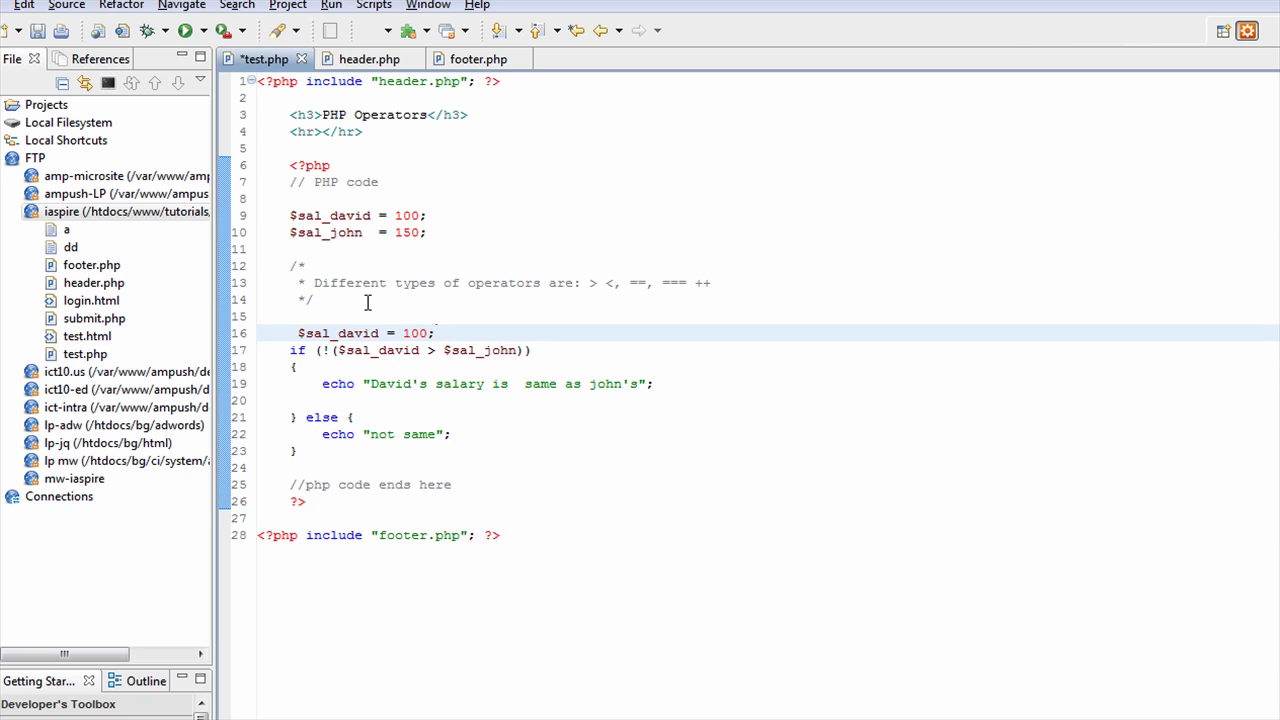
{"action": "key", "text": "BackSpace"}
{"action": "key", "text": "BackSpace"}
{"action": "key", "text": "BackSpace"}
{"action": "key", "text": "BackSpace"}
{"action": "key", "text": "BackSpace"}
{"action": "key", "text": "BackSpace"}
{"action": "type", "text": "++"}
{"action": "key", "text": "Left"}
{"action": "key", "text": "Left"}
{"action": "key", "text": "Left"}
{"action": "key", "text": "Left"}
{"action": "key", "text": "Left"}
{"action": "key", "text": "Left"}
{"action": "key", "text": "Left"}
{"action": "key", "text": "BackSpace"}
- Add a blank line after $sal_david++; and return to the if statement
{"action": "key", "text": "Down"}
{"action": "key", "text": "Up"}
{"action": "key", "text": "End"}
{"action": "key", "text": "Return"}
{"action": "key", "text": "Up"}
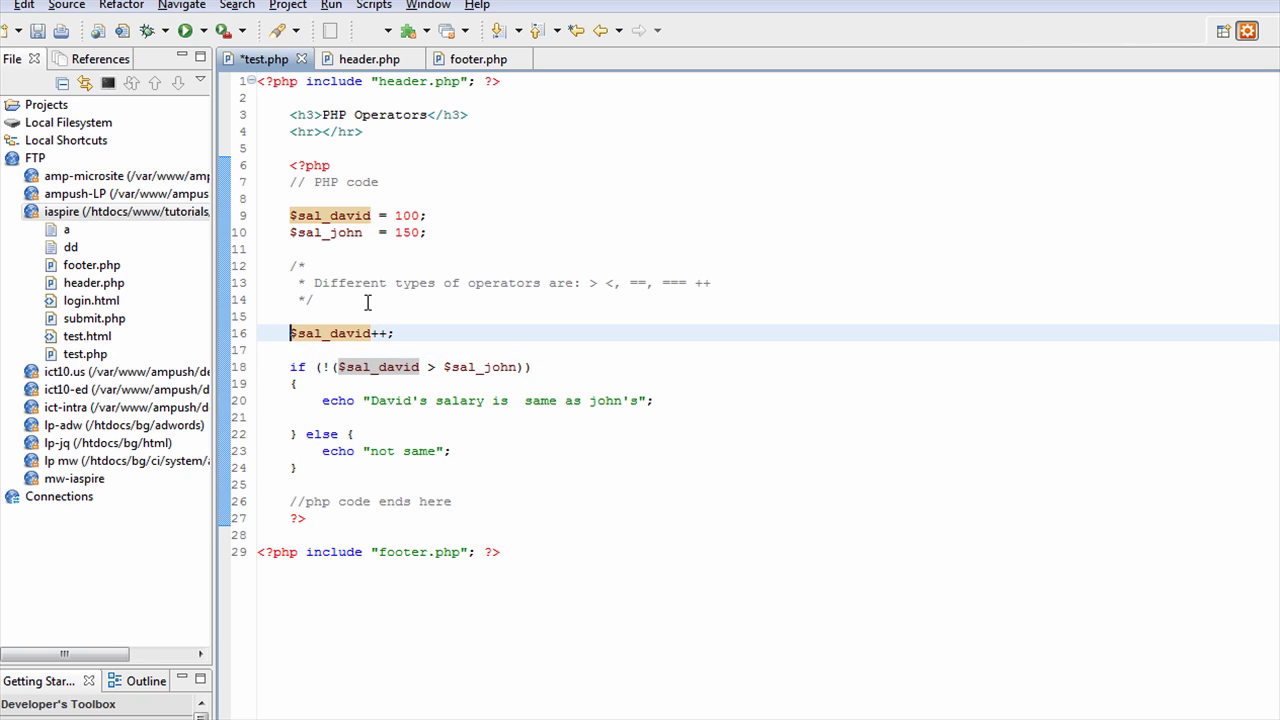
{"action": "key", "text": "Right"}
{"action": "key", "text": "Right"}
{"action": "key", "text": "Right"}
{"action": "key", "text": "Down"}
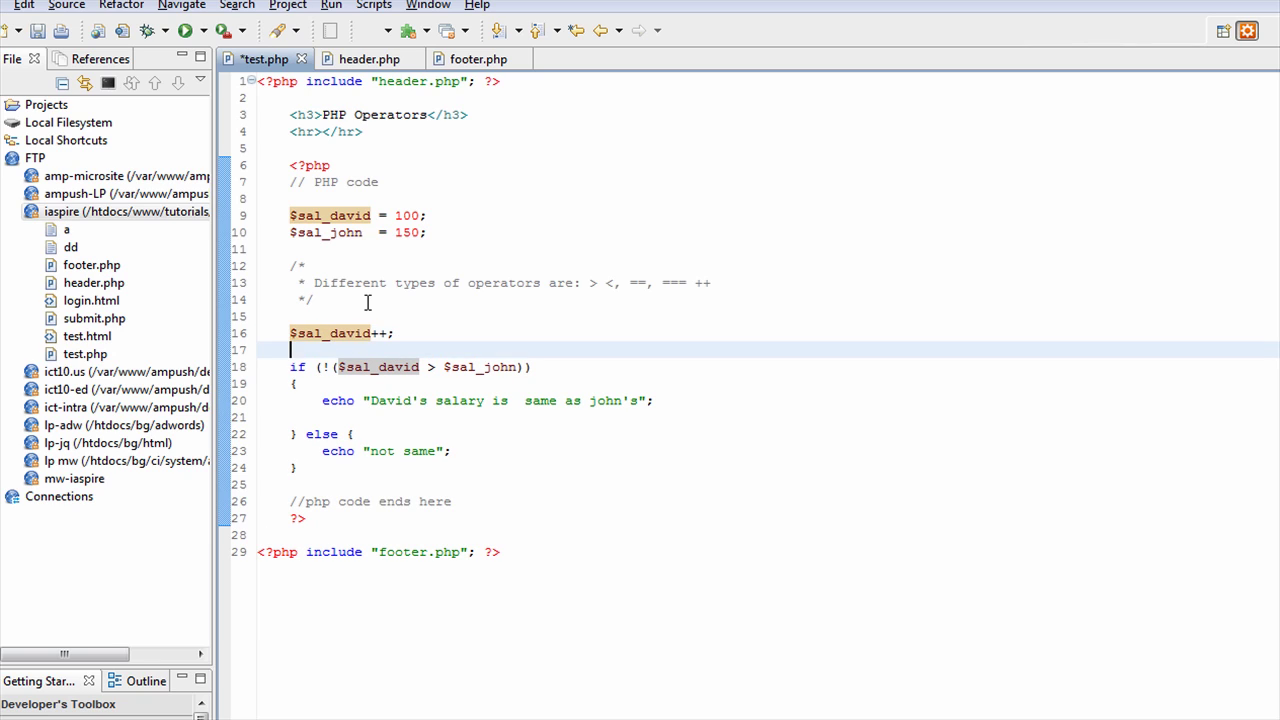
{"action": "key", "text": "Down"}
{"action": "key", "text": "Up"}
{"action": "key", "text": "Down"}
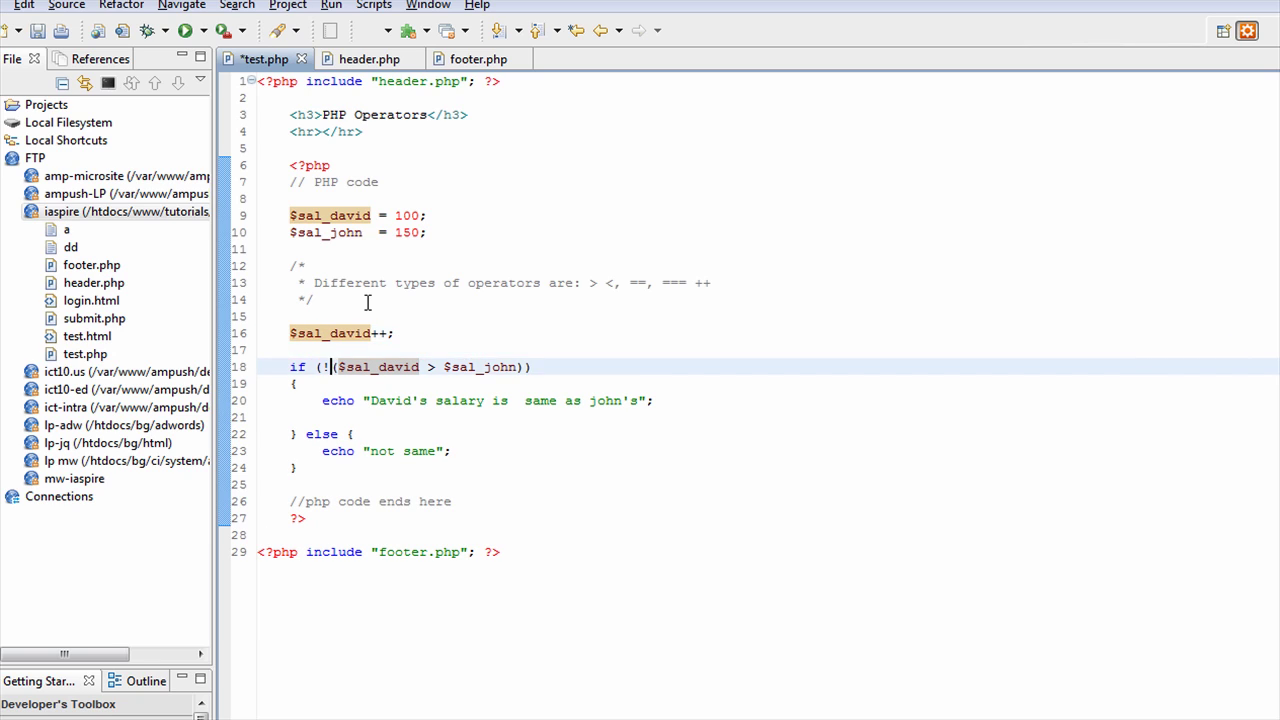
{"action": "key", "text": "Left"}
{"action": "key", "text": "Left"}
{"action": "key", "text": "Left"}
{"action": "key", "text": "Left"}
{"action": "key", "text": "Left"}
- Swap the if/else block for echo "salary = " . $sal_david; and save test.php
{"action": "key", "text": "shift+Down"}
{"action": "key", "text": "shift+Down"}
{"action": "key", "text": "shift+Down"}
{"action": "key", "text": "shift+Down"}
{"action": "key", "text": "shift+Down"}
{"action": "key", "text": "shift+Down"}
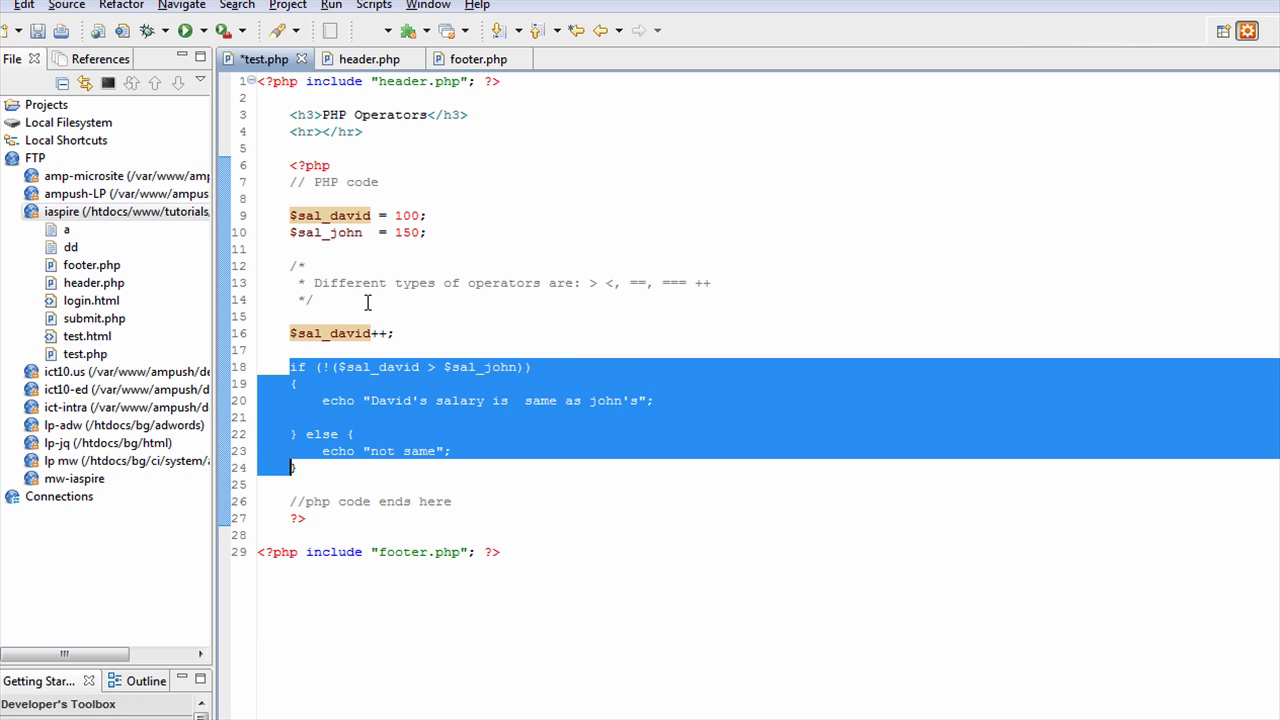
{"action": "key", "text": "shift+Right"}
{"action": "key", "text": "Delete"}
{"action": "type", "text": "ech"}
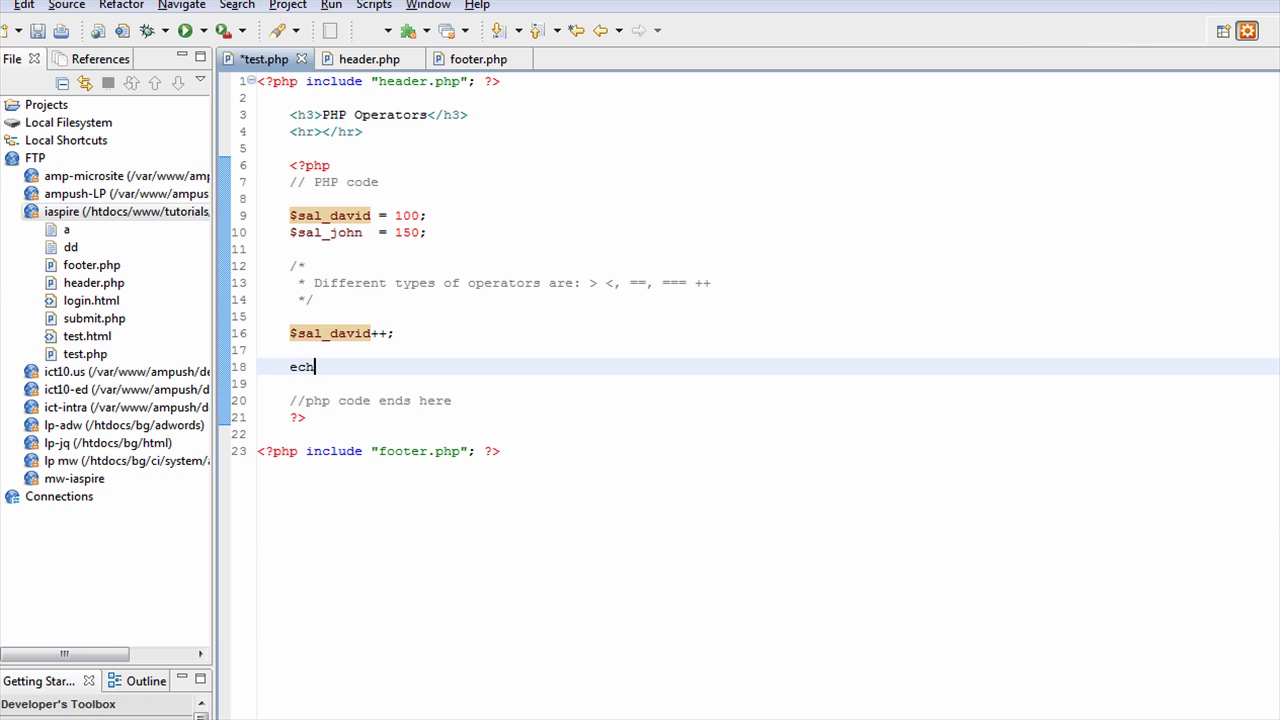
{"action": "type", "text": "o $sal_dad"}
{"action": "key", "text": "BackSpace"}
{"action": "type", "text": "vid;"}
{"action": "key", "text": "ctrl+Left"}
{"action": "type", "text": "\"salary = \" ."}
{"action": "key", "text": "ctrl+s"}
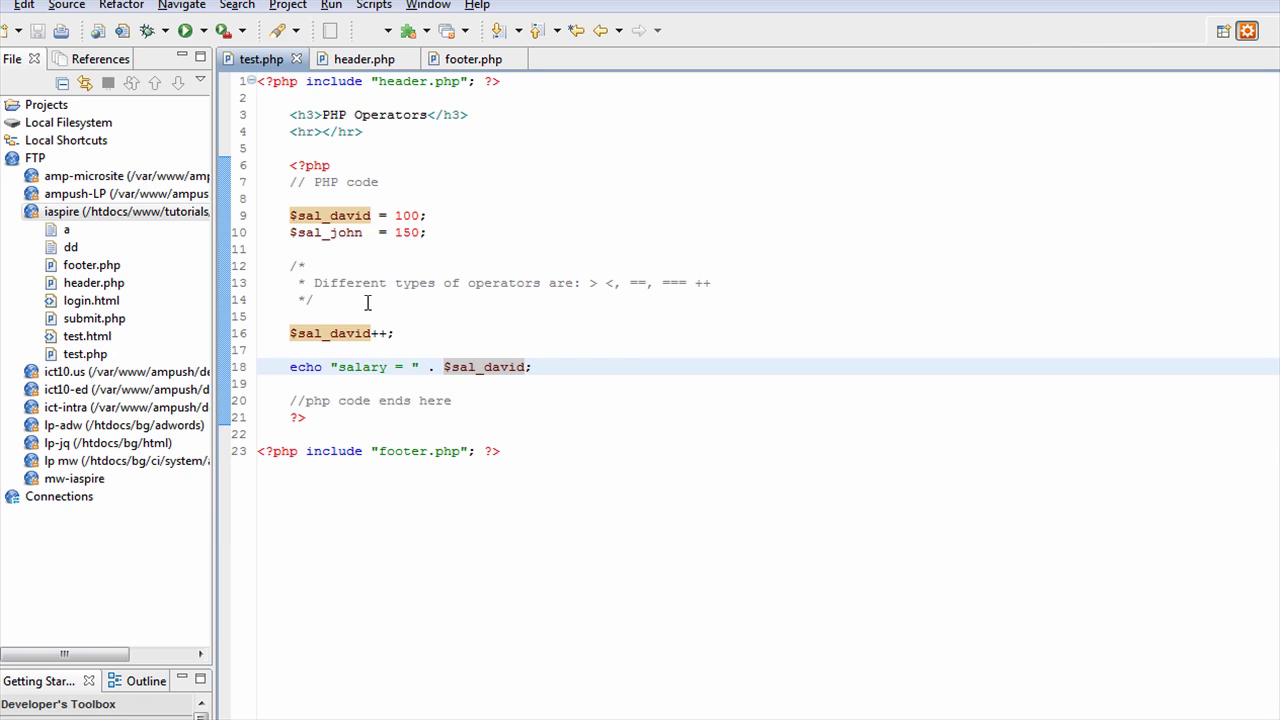
{"action": "double_click", "coordinate": [404, 215]}
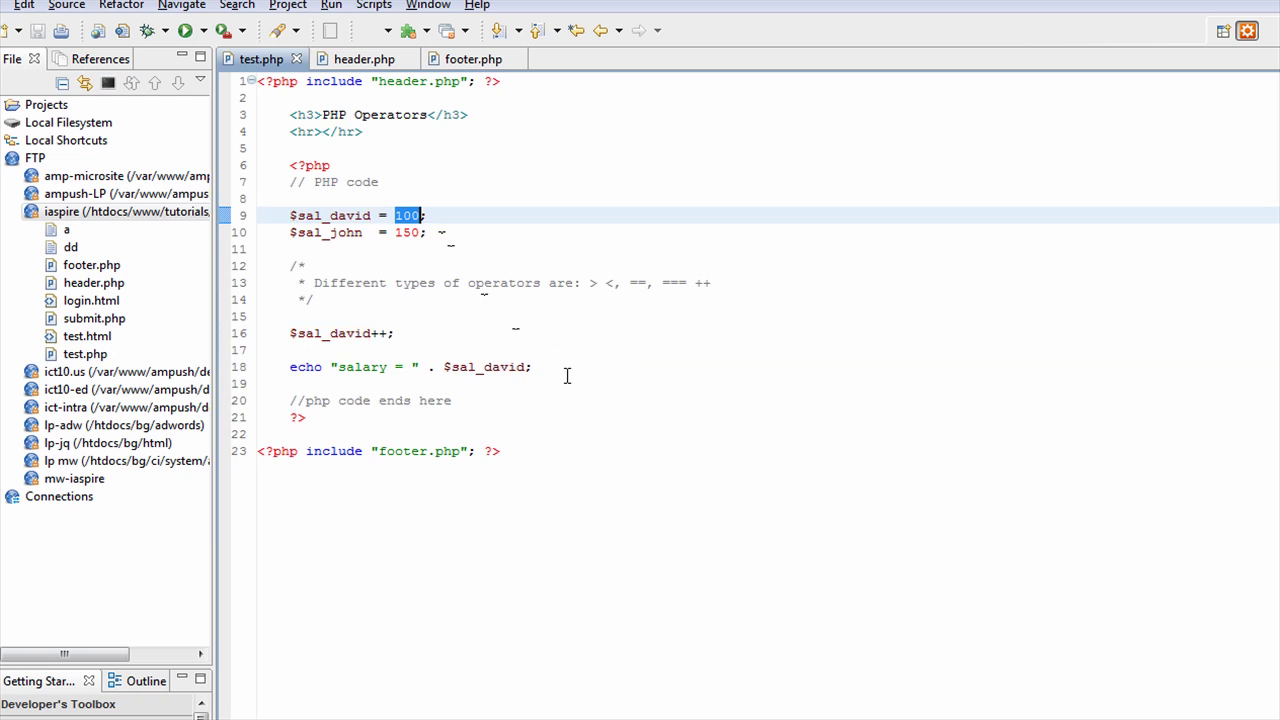
- Confirm salary = 101 in Chrome, then change $sal_david++ to $sal_david-- and save
{"action": "key", "text": "alt+Tab"}
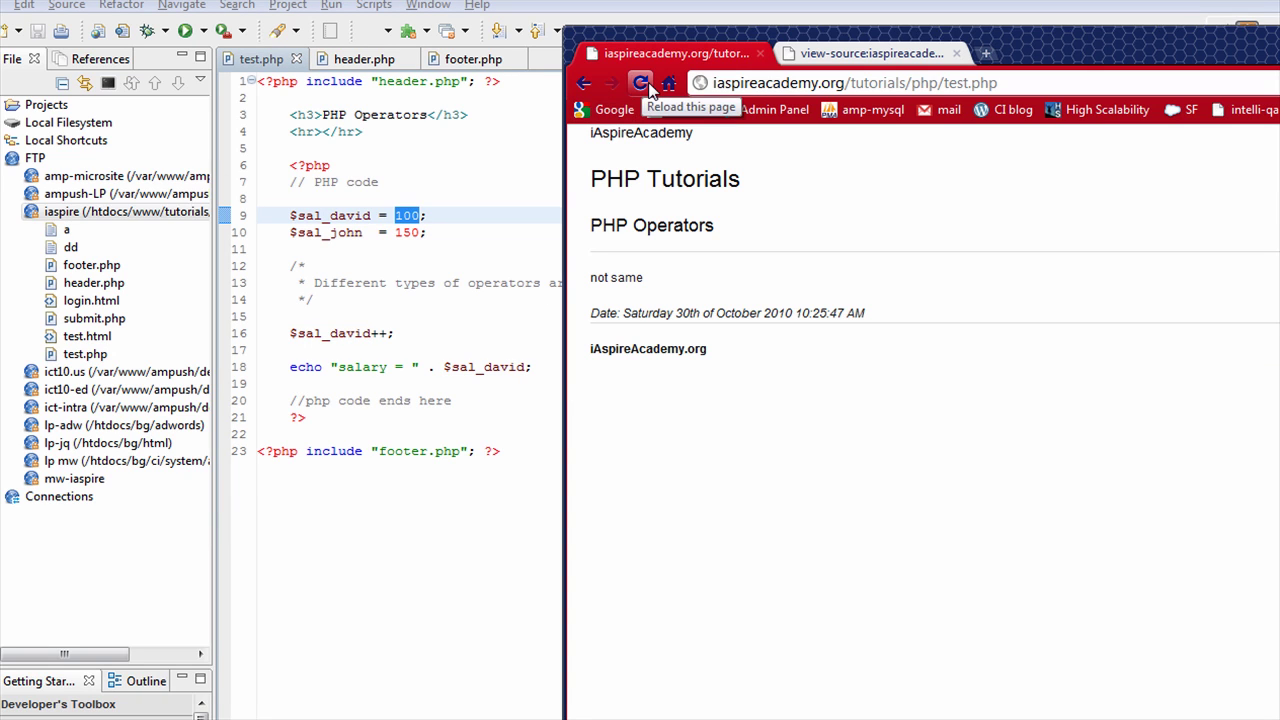
{"action": "left_click", "coordinate": [641, 83]}
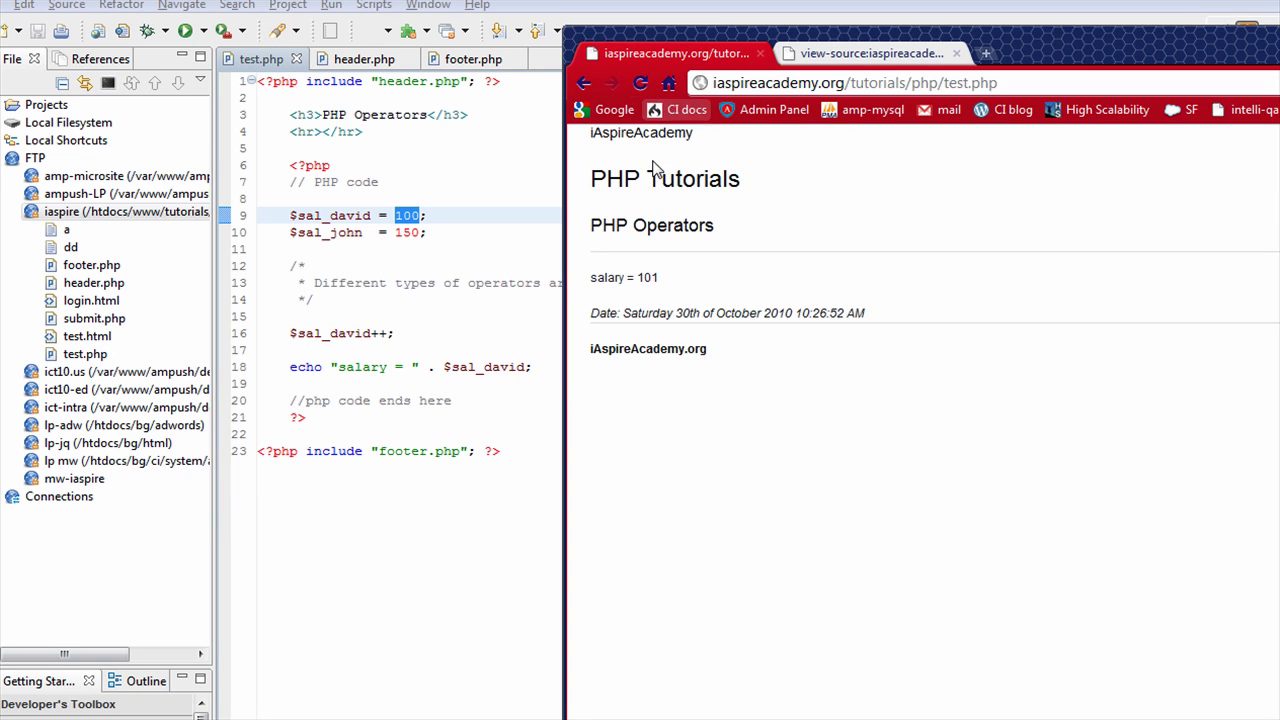
{"action": "left_click", "coordinate": [475, 333]}
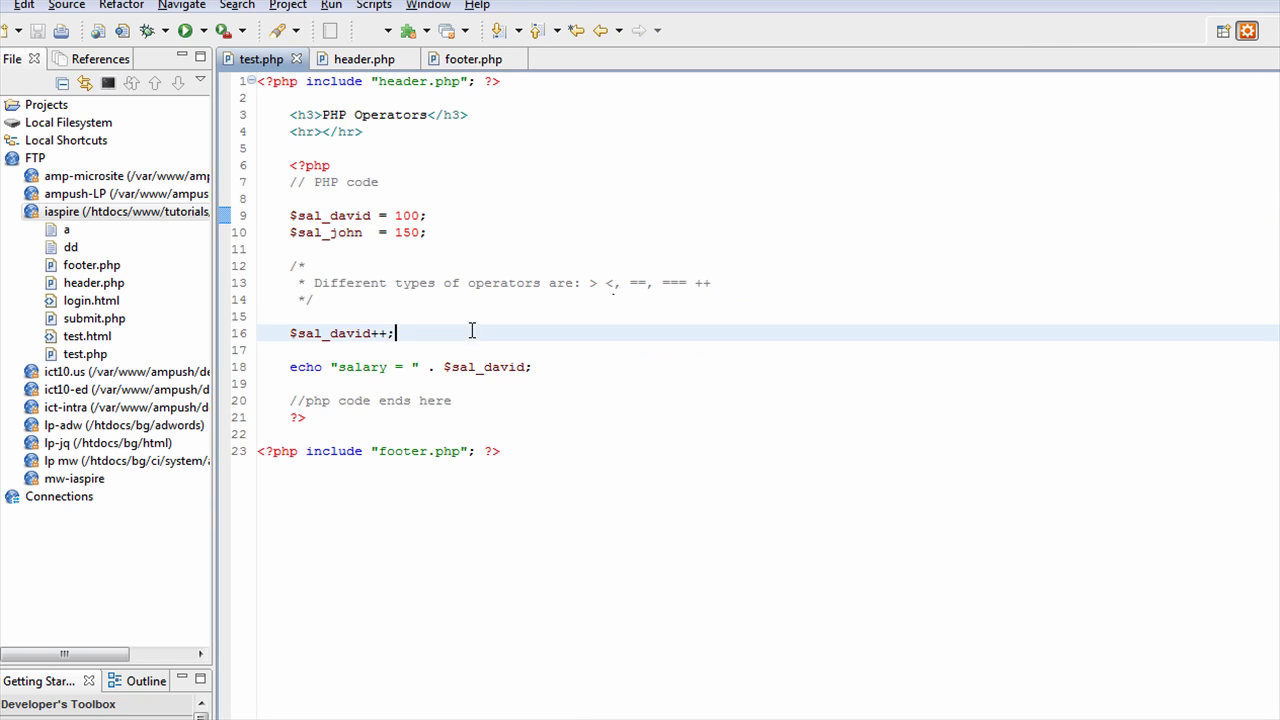
{"action": "left_click_drag", "start_coordinate": [392, 333], "coordinate": [378, 333]}
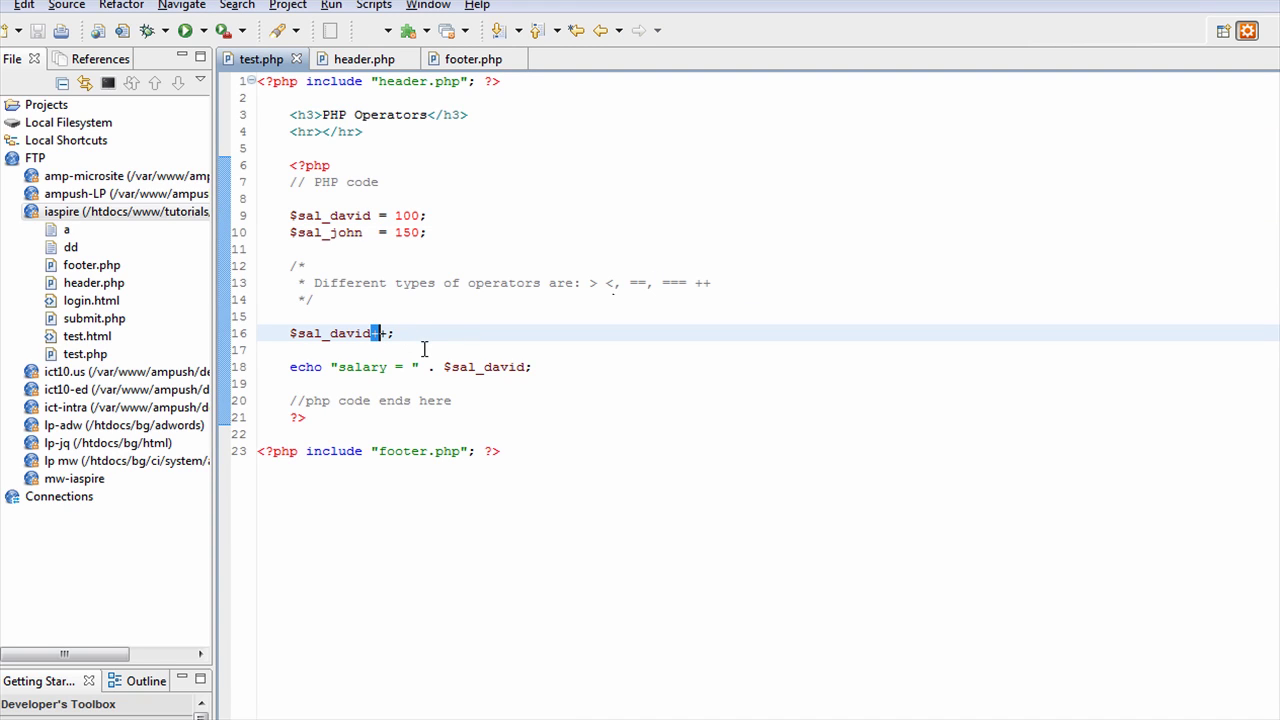
{"action": "key", "text": "shift+Right"}
{"action": "type", "text": "--"}
{"action": "key", "text": "ctrl+s"}
- Reload the Chrome test page to show salary = 99, then return to the editor
{"action": "key", "text": "alt+Tab"}
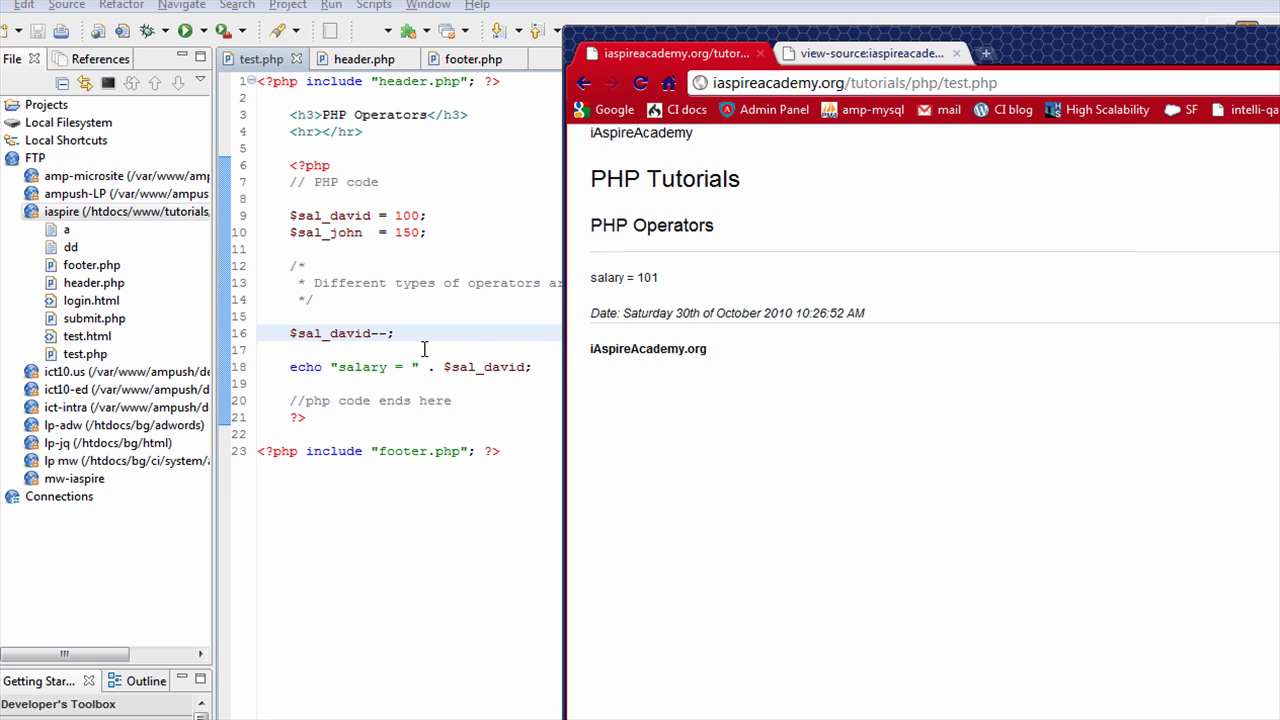
{"action": "key", "text": "F5"}
{"action": "left_click", "coordinate": [640, 84]}
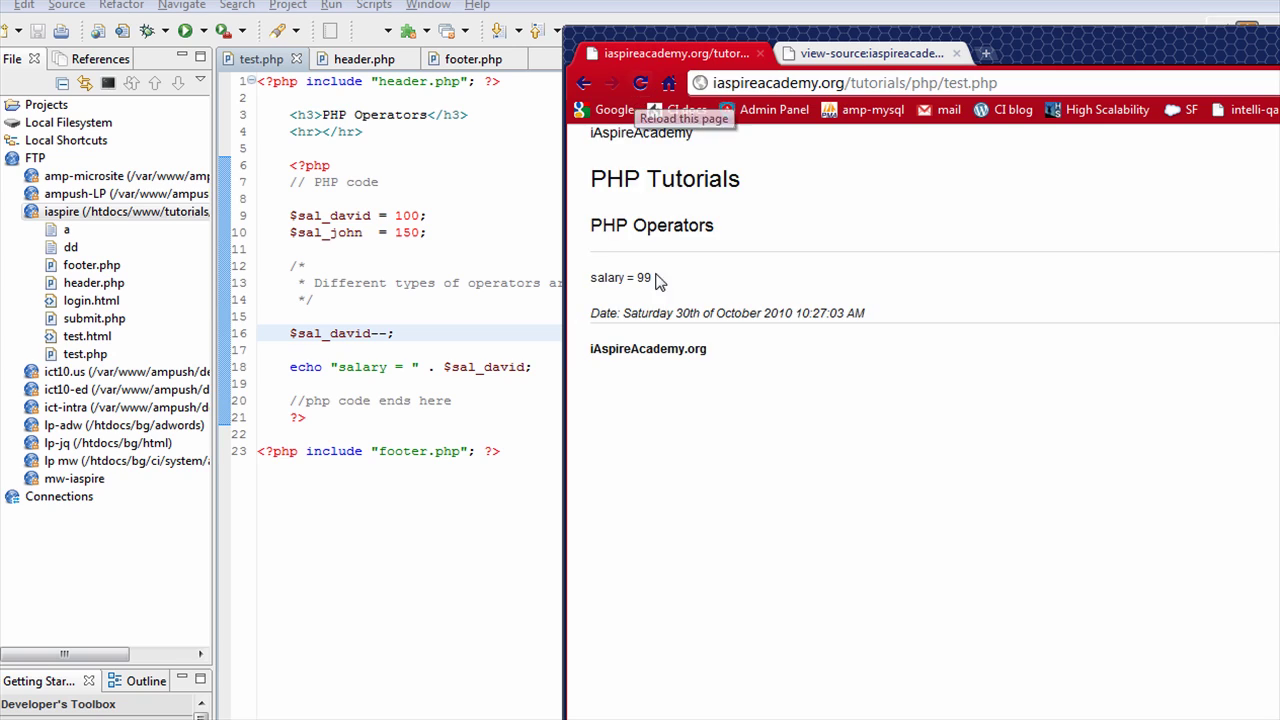
{"action": "left_click", "coordinate": [293, 333]}
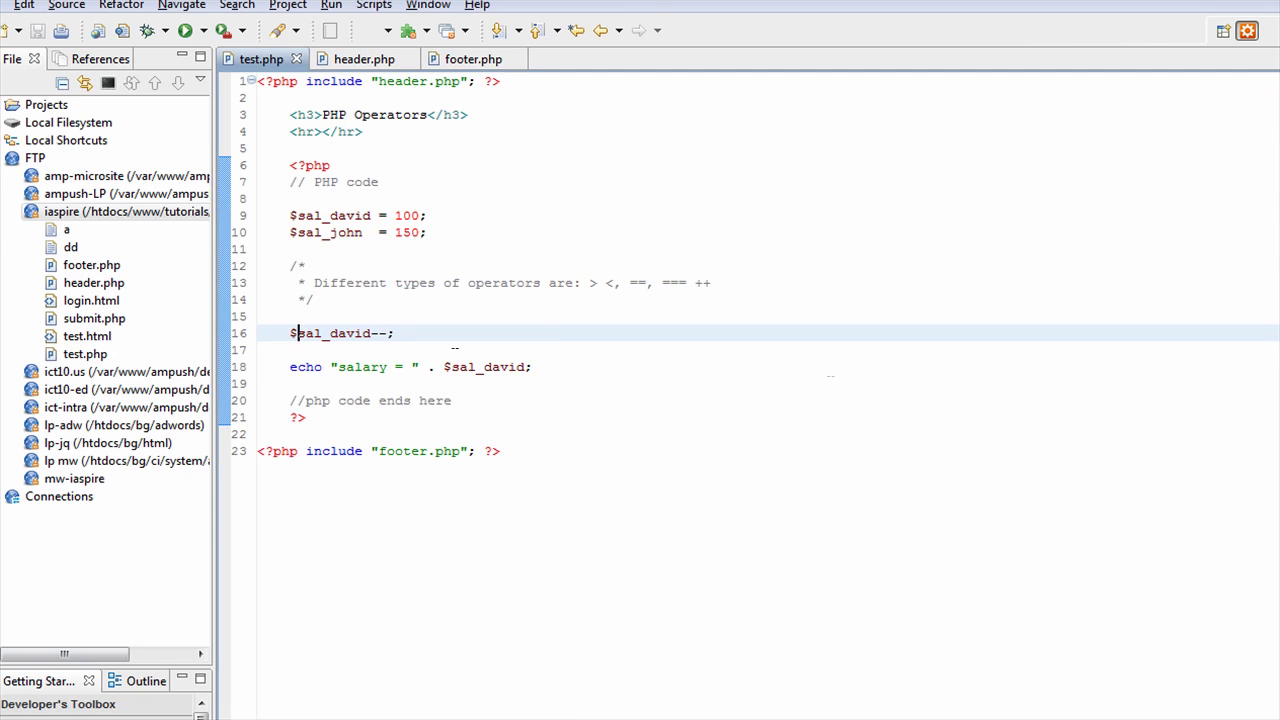
{"action": "key", "text": "End"}
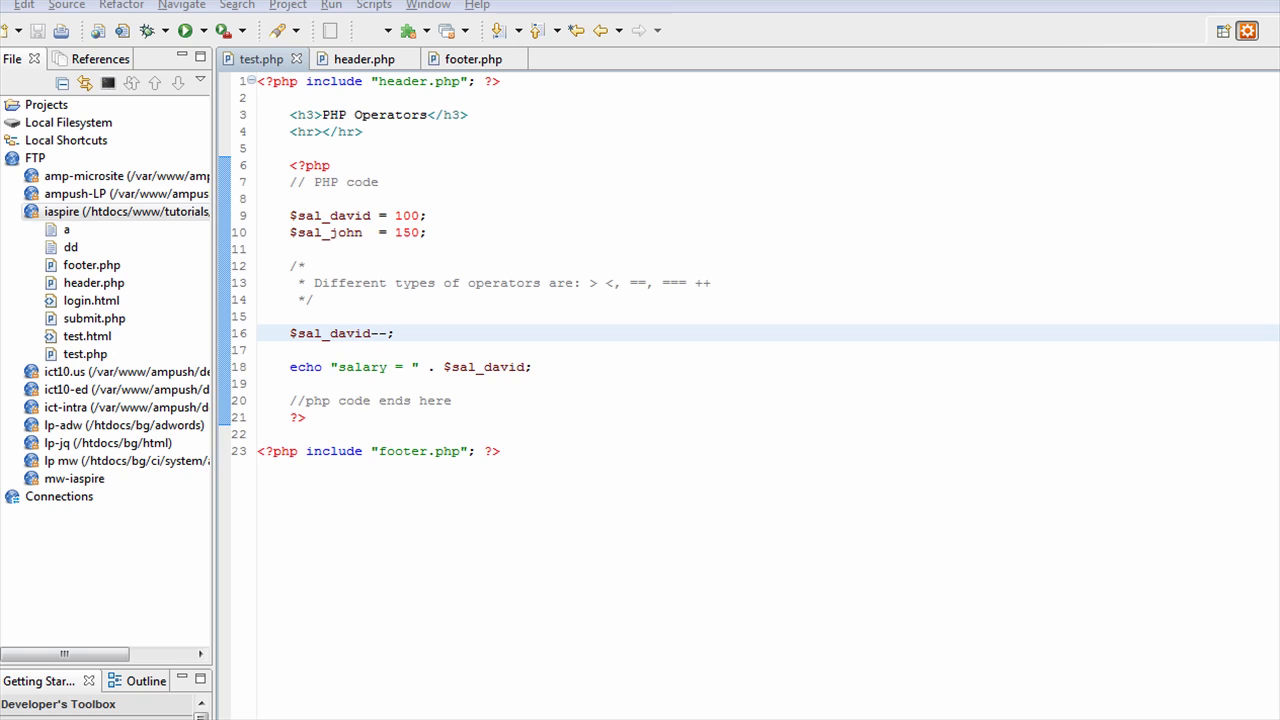
- Append ' / % +=' to the operators comment on line 13
{"action": "left_click", "coordinate": [782, 298]}
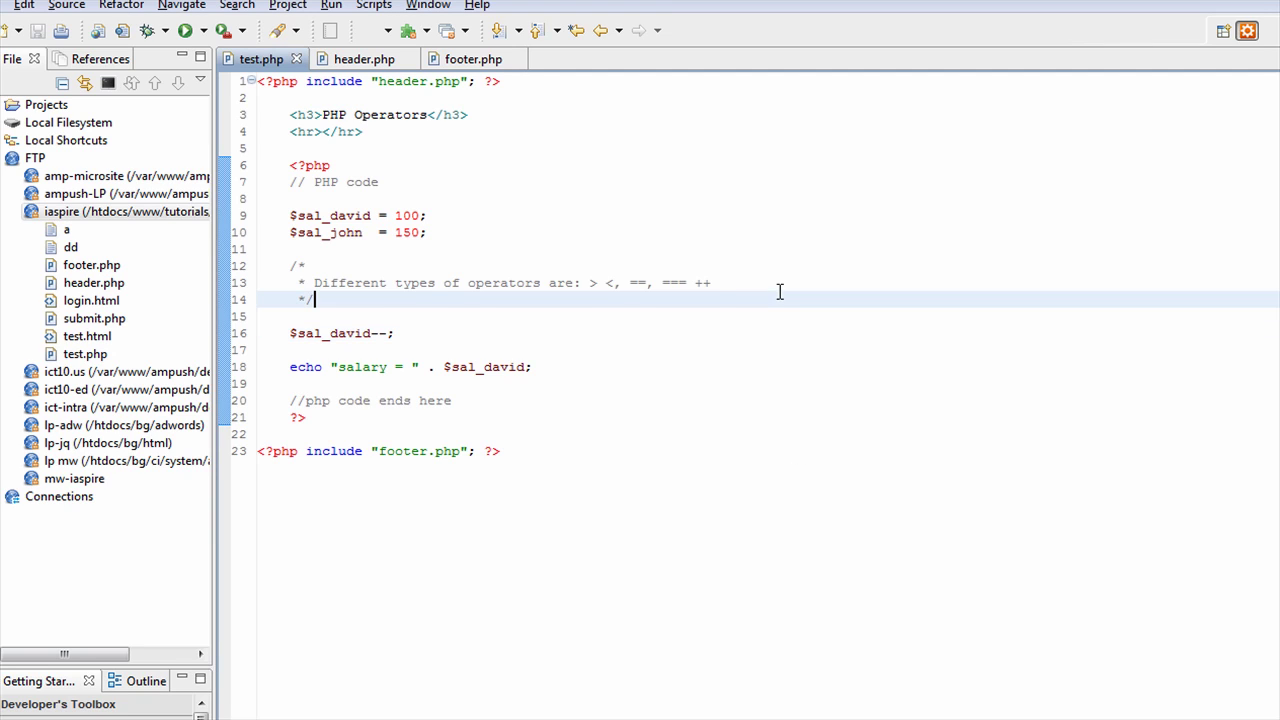
{"action": "type", "text": " /"}
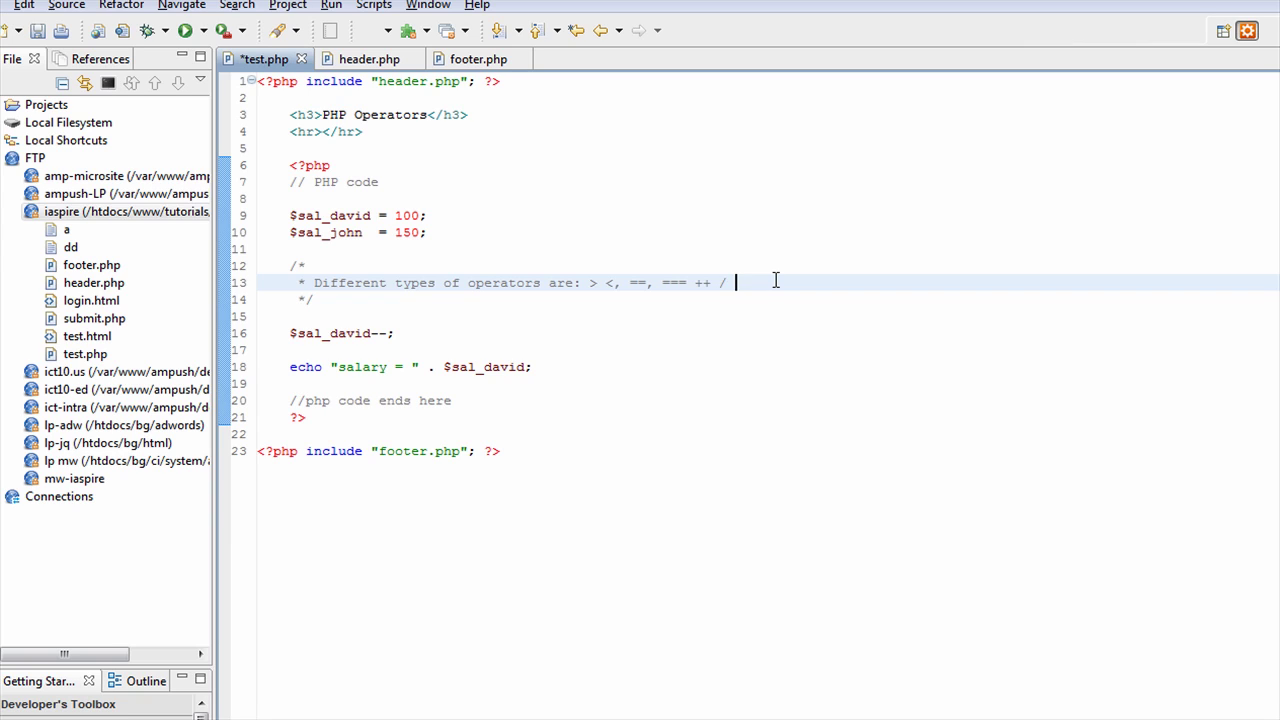
{"action": "type", "text": " %"}
{"action": "type", "text": " +="}
{"action": "key", "text": "shift+Left"}
{"action": "key", "text": "shift+Left"}
{"action": "left_click", "coordinate": [810, 296]}
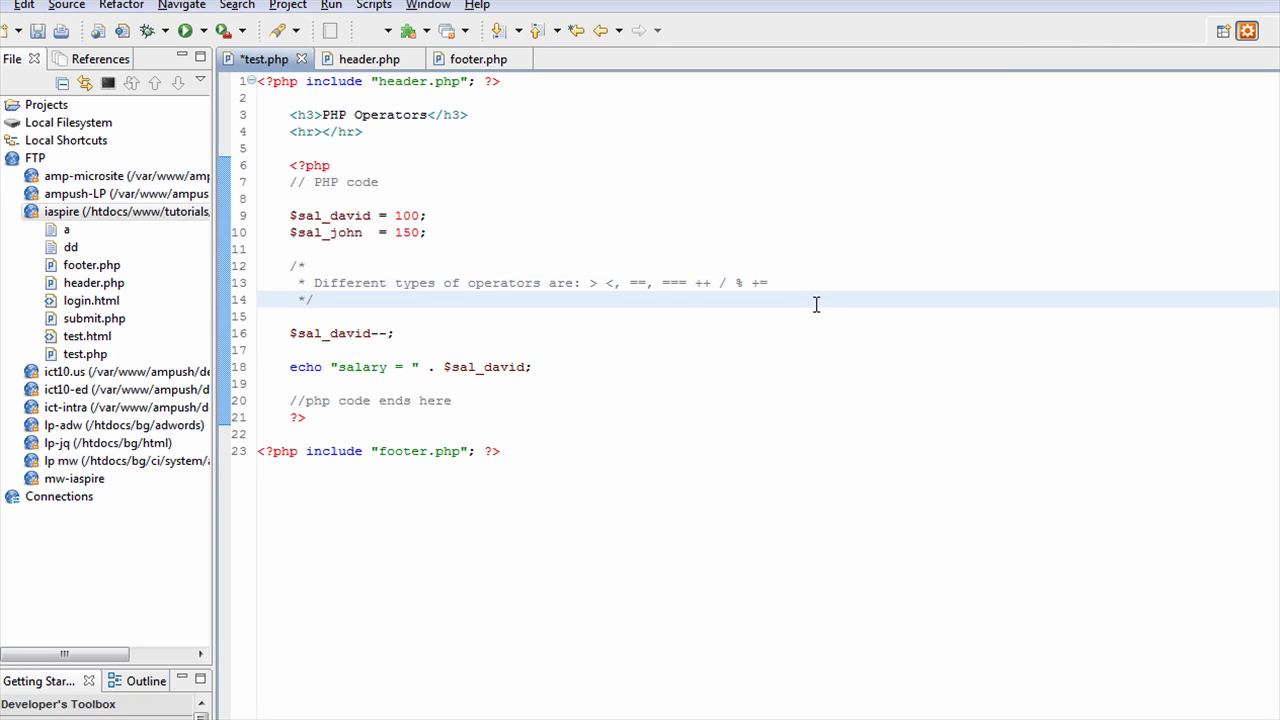
{"action": "key", "text": "Down"}
{"action": "key", "text": "Down"}
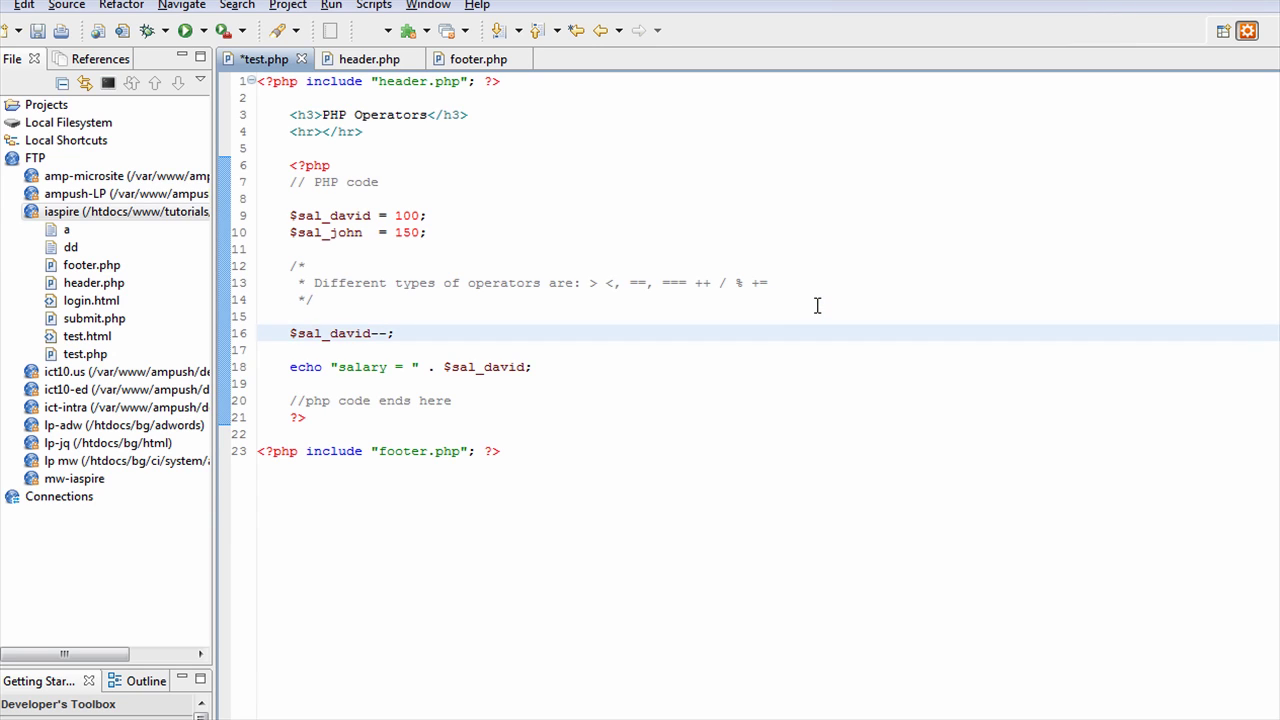
{"action": "key", "text": "Down"}
- Insert a blank line, then rename $sal_david to $x and $sal_john to $y
{"action": "key", "text": "Return"}
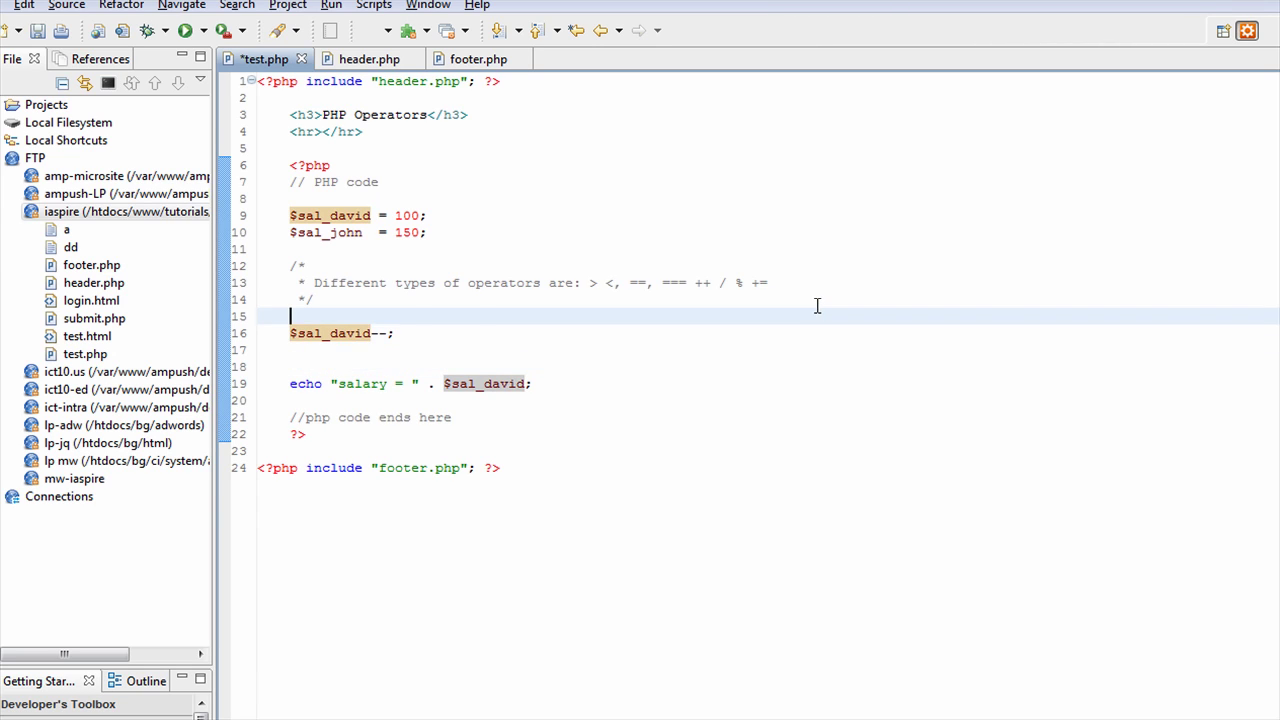
{"action": "key", "text": "Up"}
{"action": "key", "text": "Up"}
{"action": "key", "text": "Up"}
{"action": "key", "text": "Down"}
{"action": "key", "text": "Down"}
{"action": "key", "text": "Up"}
{"action": "key", "text": "Up"}
{"action": "key", "text": "Up"}
{"action": "key", "text": "Up"}
{"action": "key", "text": "Up"}
{"action": "key", "text": "Up"}
{"action": "key", "text": "Up"}
{"action": "key", "text": "Right"}
{"action": "key", "text": "shift+Right"}
{"action": "key", "text": "shift+Right"}
{"action": "key", "text": "shift+Right"}
{"action": "key", "text": "shift+Right"}
{"action": "key", "text": "shift+Right"}
{"action": "key", "text": "shift+Right"}
{"action": "type", "text": "x"}
{"action": "key", "text": "Down"}
{"action": "key", "text": "shift+Right"}
{"action": "key", "text": "shift+Right"}
{"action": "key", "text": "shift+Right"}
{"action": "key", "text": "shift+Right"}
{"action": "key", "text": "shift+Right"}
{"action": "key", "text": "shift+Right"}
{"action": "key", "text": "shift+Right"}
{"action": "key", "text": "shift+Right"}
{"action": "key", "text": "shift+Left"}
{"action": "type", "text": "y"}
- Replace the line 16 decrement with $x = $x+$y; and start a new line
{"action": "key", "text": "Down"}
{"action": "key", "text": "Down"}
{"action": "key", "text": "Down"}
{"action": "key", "text": "Down"}
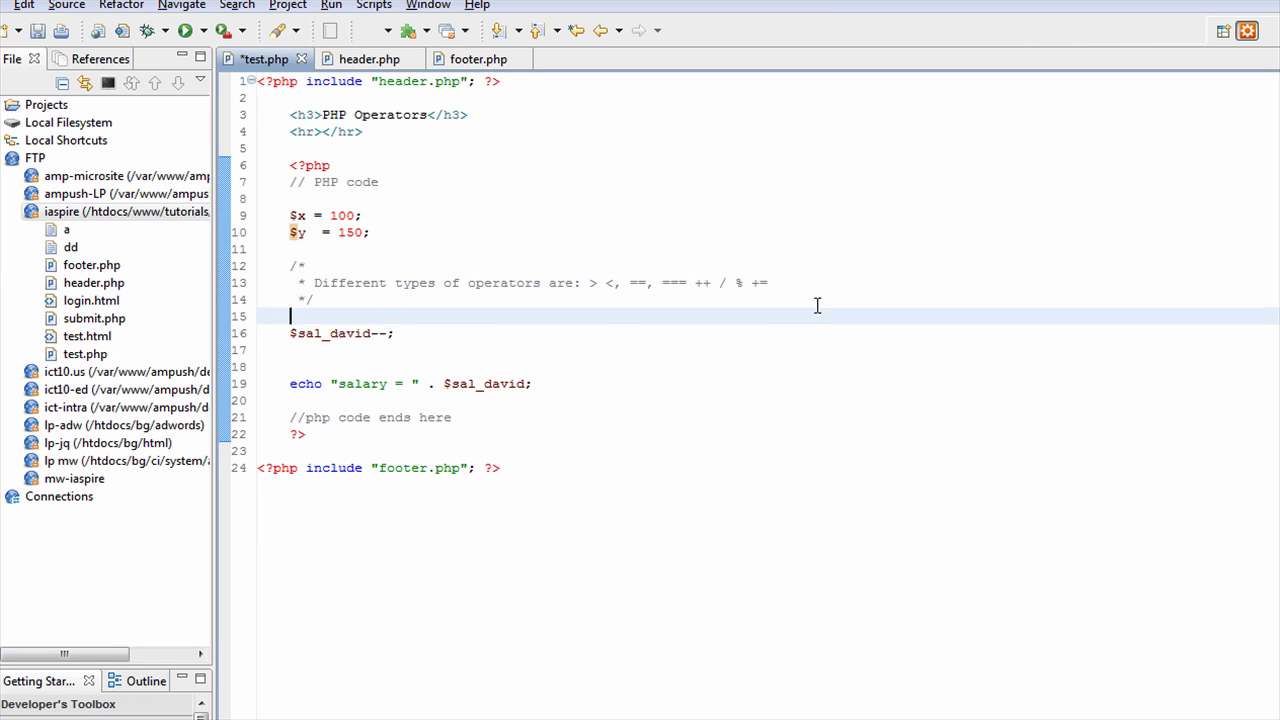
{"action": "key", "text": "Down"}
{"action": "key", "text": "Down"}
{"action": "key", "text": "Right"}
{"action": "key", "text": "Left"}
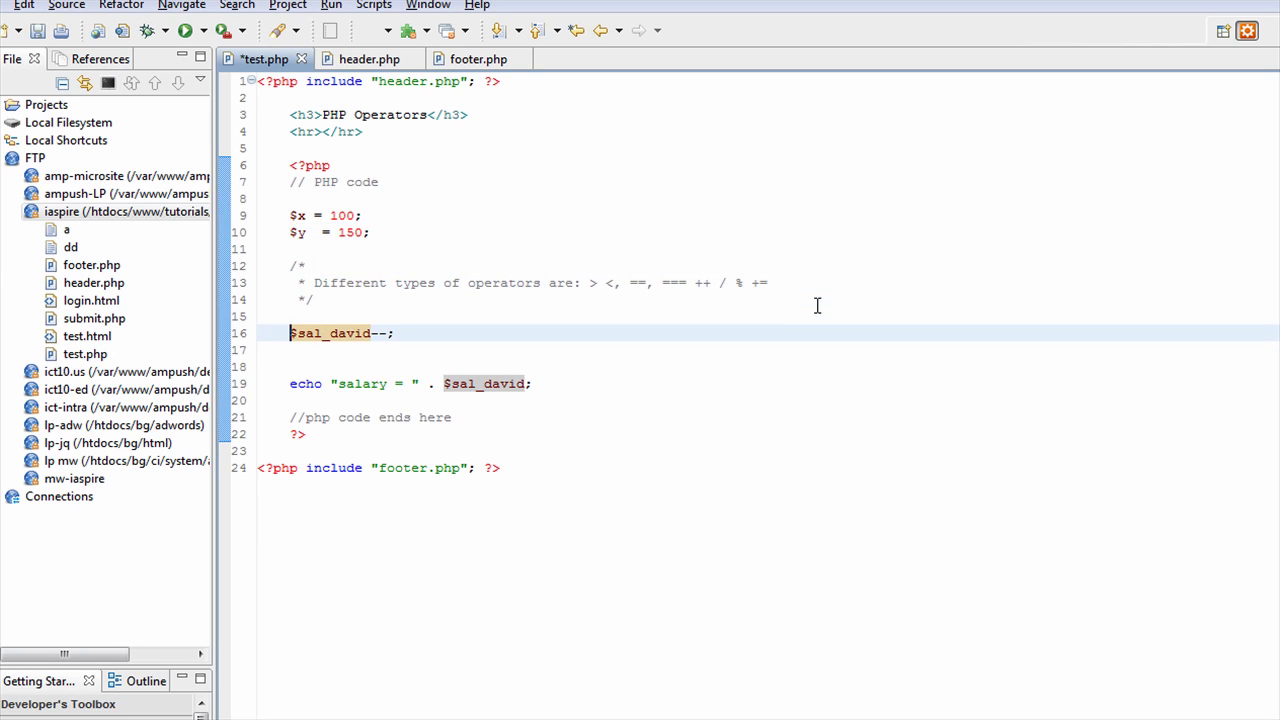
{"action": "key", "text": "shift+End"}
{"action": "key", "text": "Delete"}
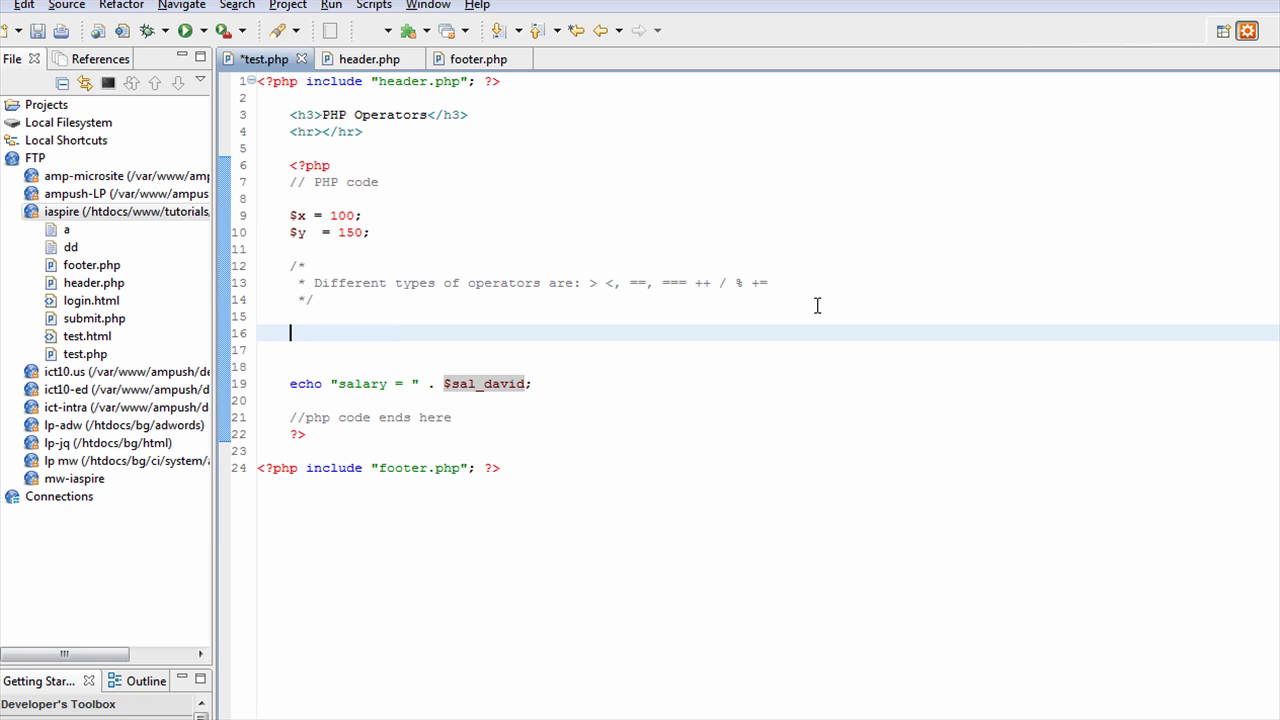
{"action": "type", "text": "$x = $"}
{"action": "type", "text": "x+$y;"}
{"action": "key", "text": "Return"}
{"action": "type", "text": "$"}
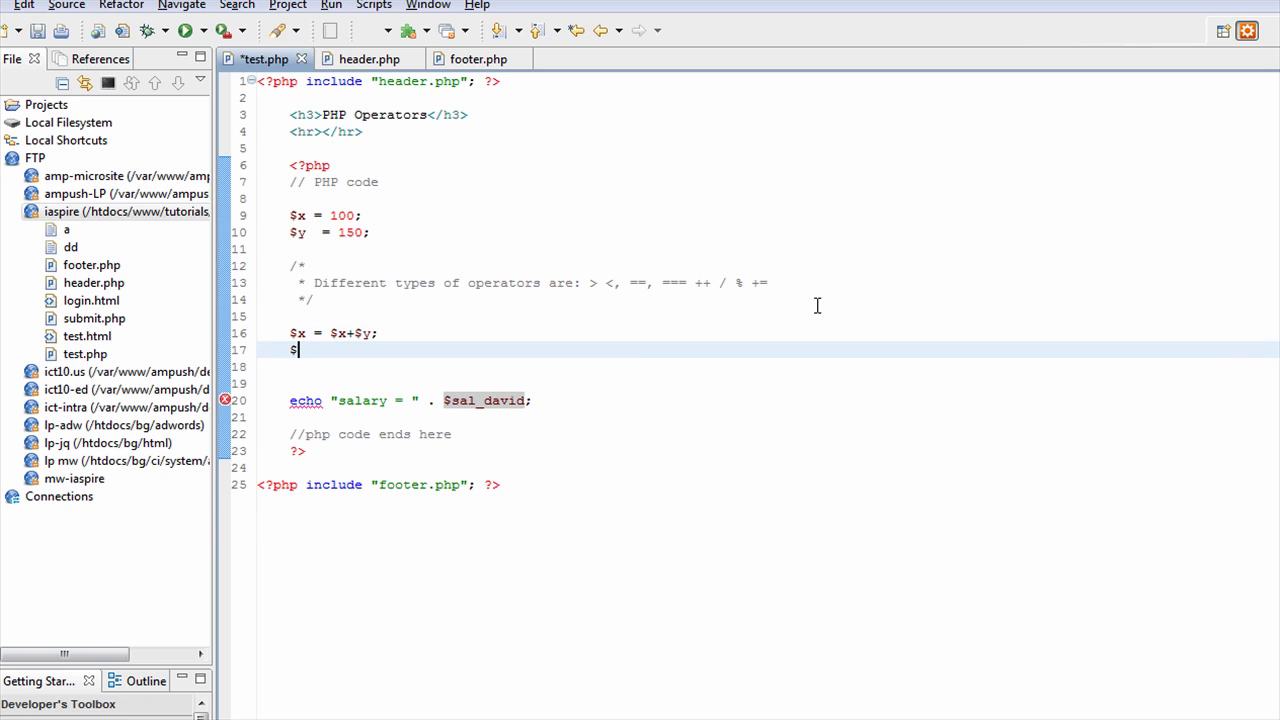
{"action": "type", "text": "x +"}
{"action": "type", "text": "=$y"}
{"action": "type", "text": ";"}
- Complete the $x +=$y; statement on line 17 with its semicolon
{"action": "key", "text": "Up"}
{"action": "key", "text": "Down"}
{"action": "key", "text": "Up"}
{"action": "key", "text": "Down"}
{"action": "key", "text": "Up"}
{"action": "key", "text": "Left"}
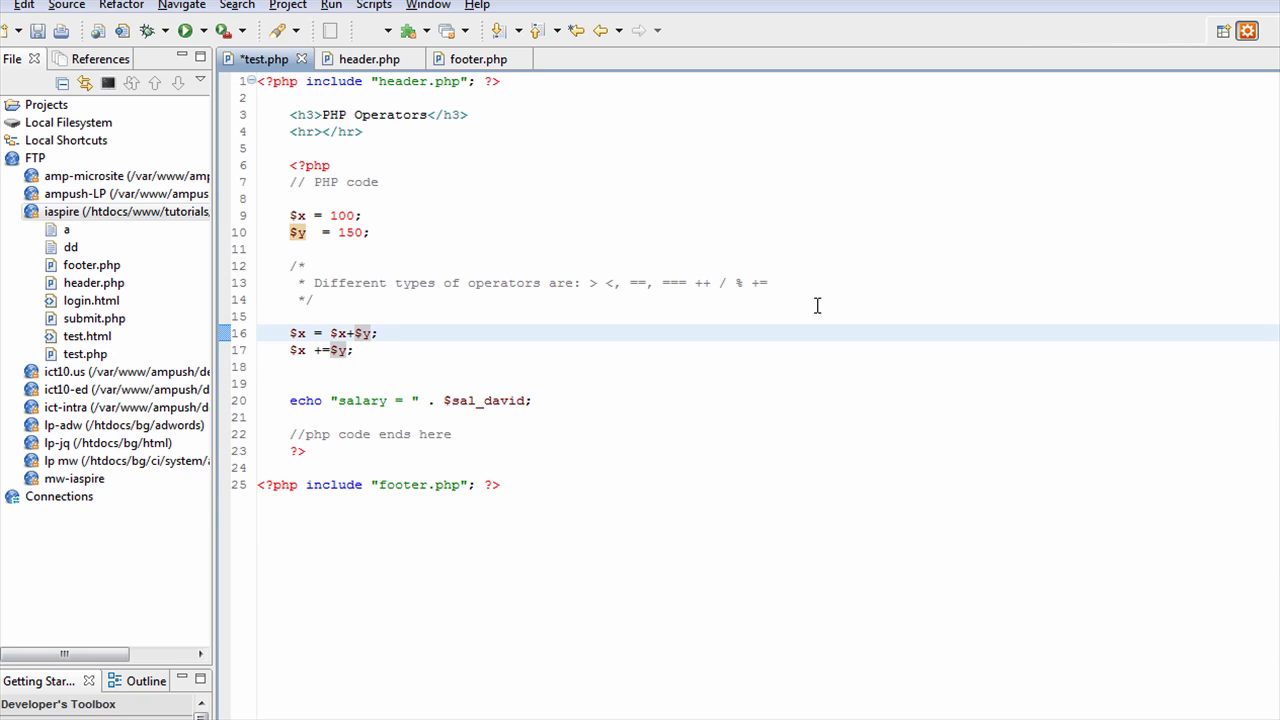
{"action": "key", "text": "Down"}
{"action": "key", "text": "End"}
- Add blank lines, draft a *= and $x = $x*y; example, then delete it
{"action": "key", "text": "Return"}
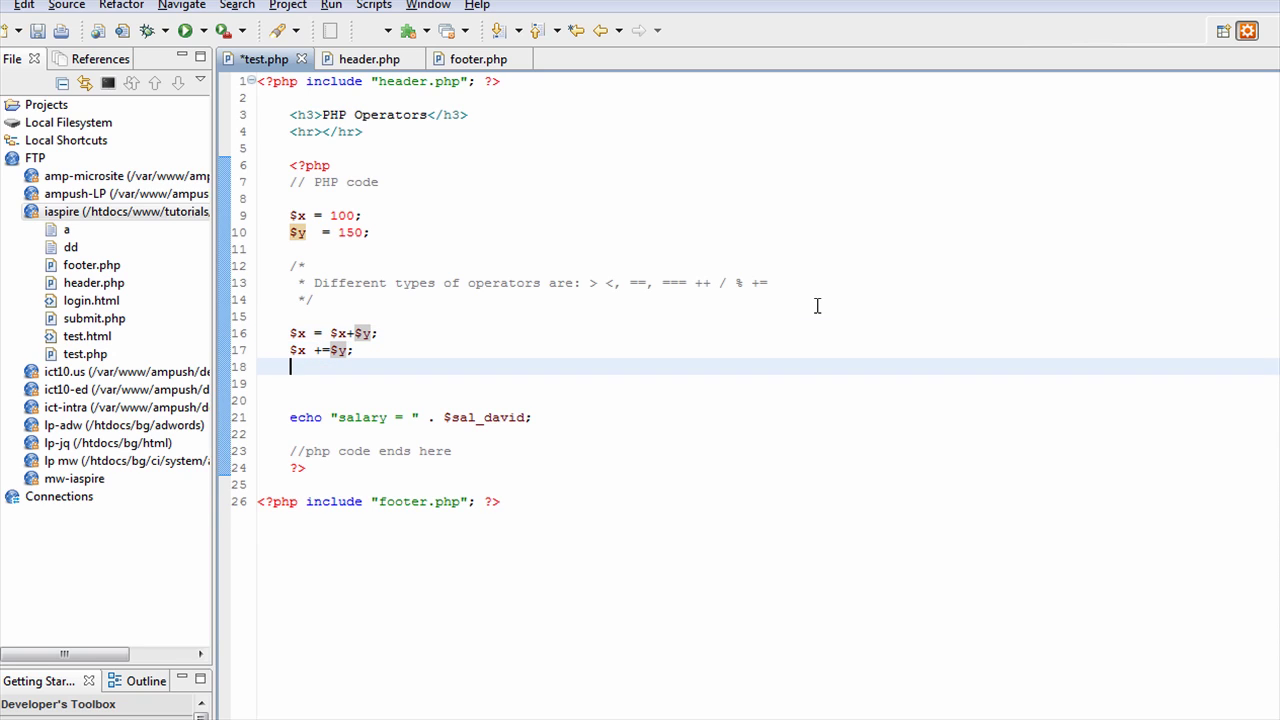
{"action": "key", "text": "Return"}
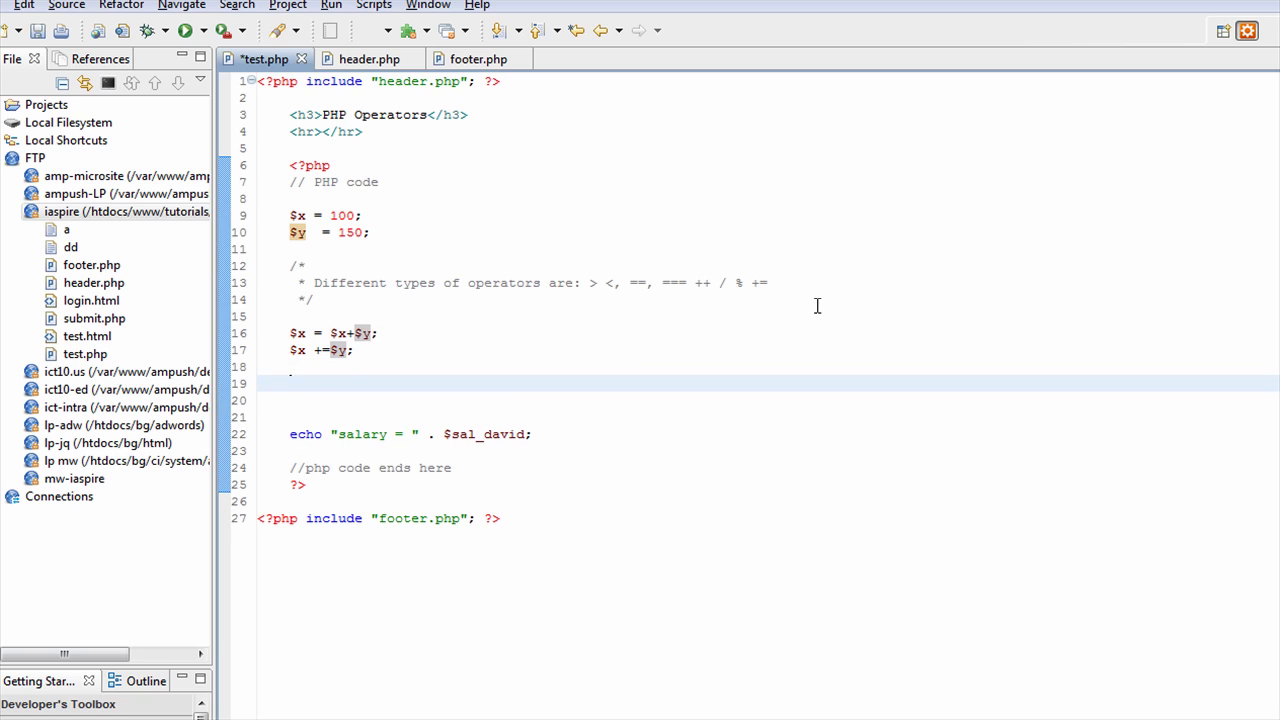
{"action": "type", "text": "*="}
{"action": "key", "text": "Up"}
{"action": "key", "text": "Down"}
{"action": "key", "text": "Return"}
{"action": "type", "text": "$x = "}
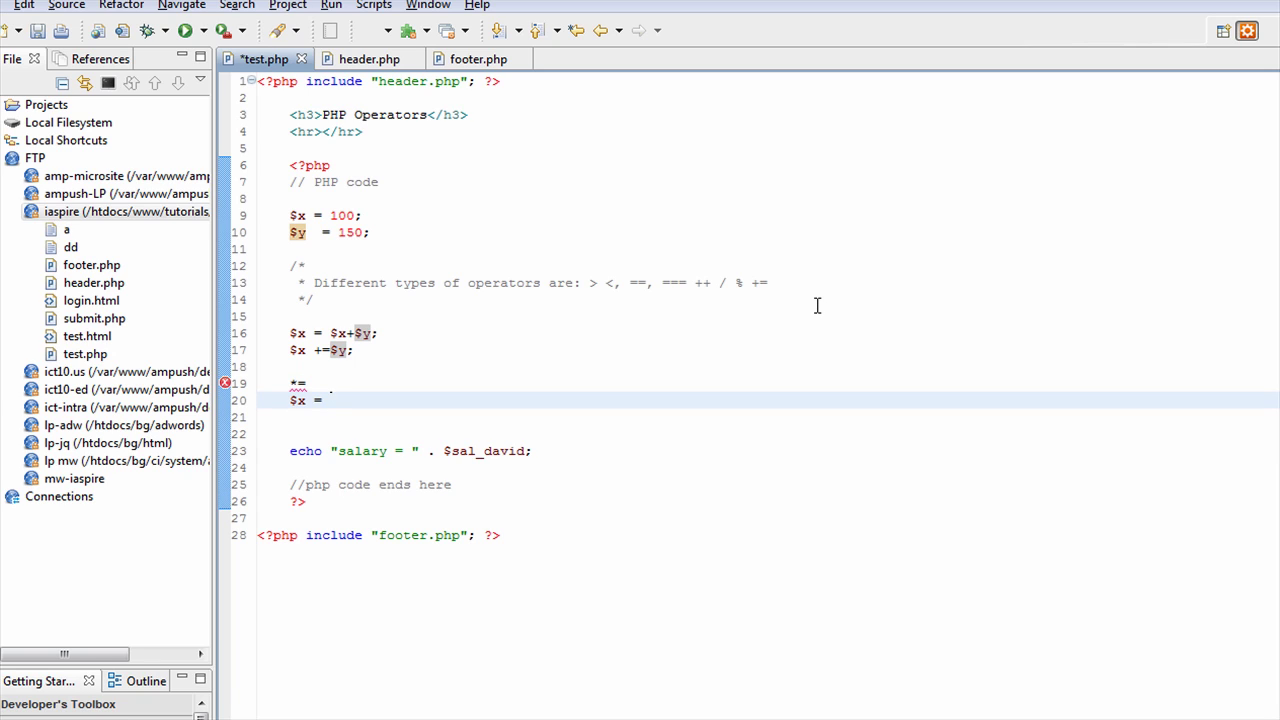
{"action": "type", "text": "$x"}
{"action": "type", "text": "*y;"}
{"action": "key", "text": "shift+Up"}
{"action": "key", "text": "shift+Up"}
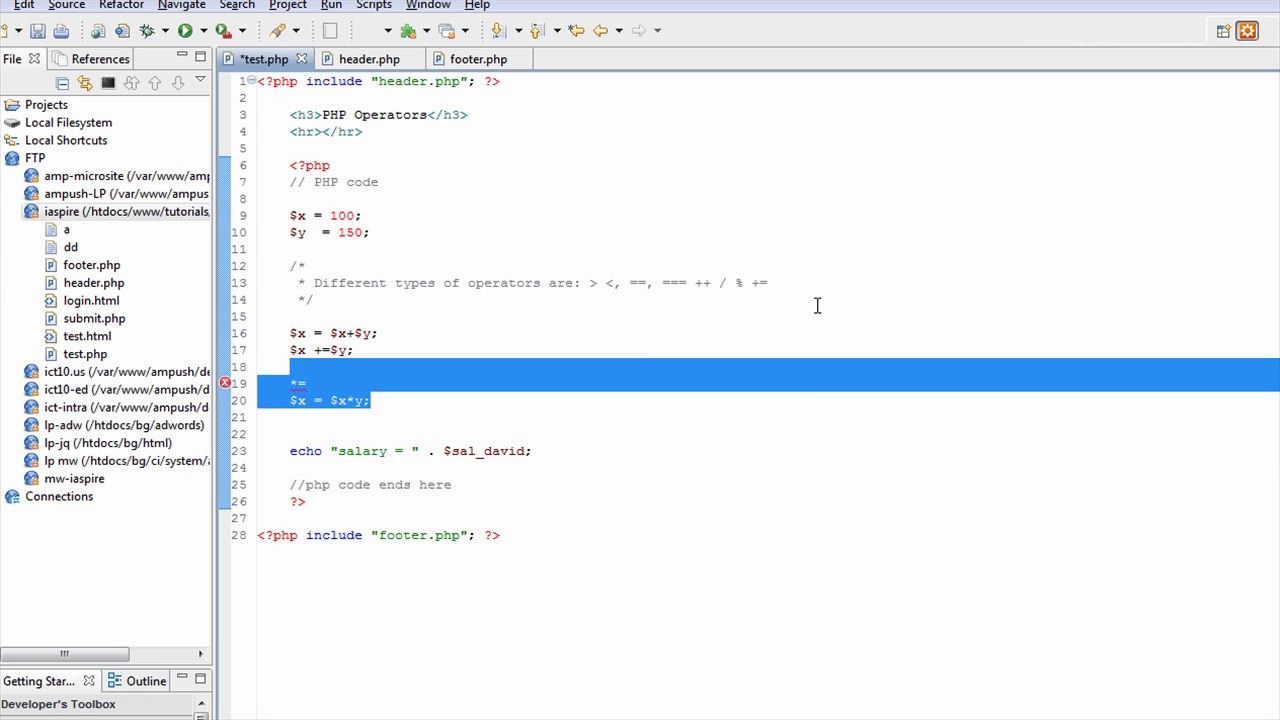
{"action": "key", "text": "Delete"}
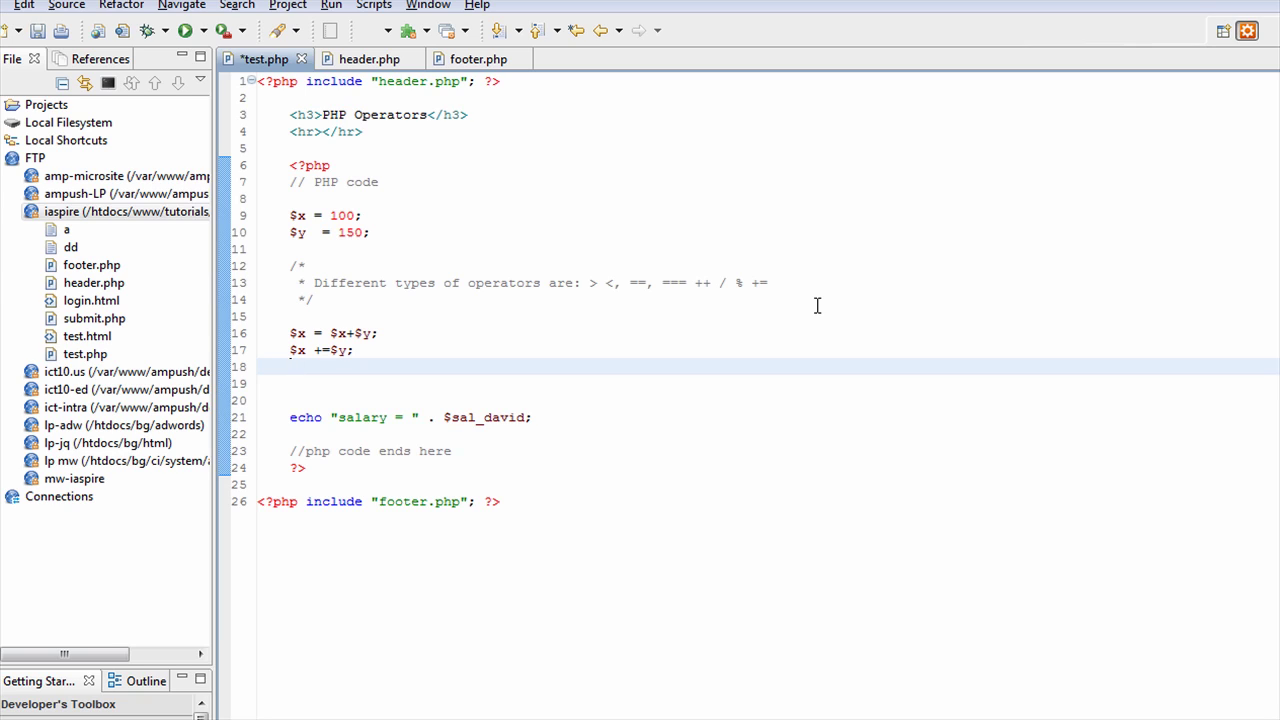